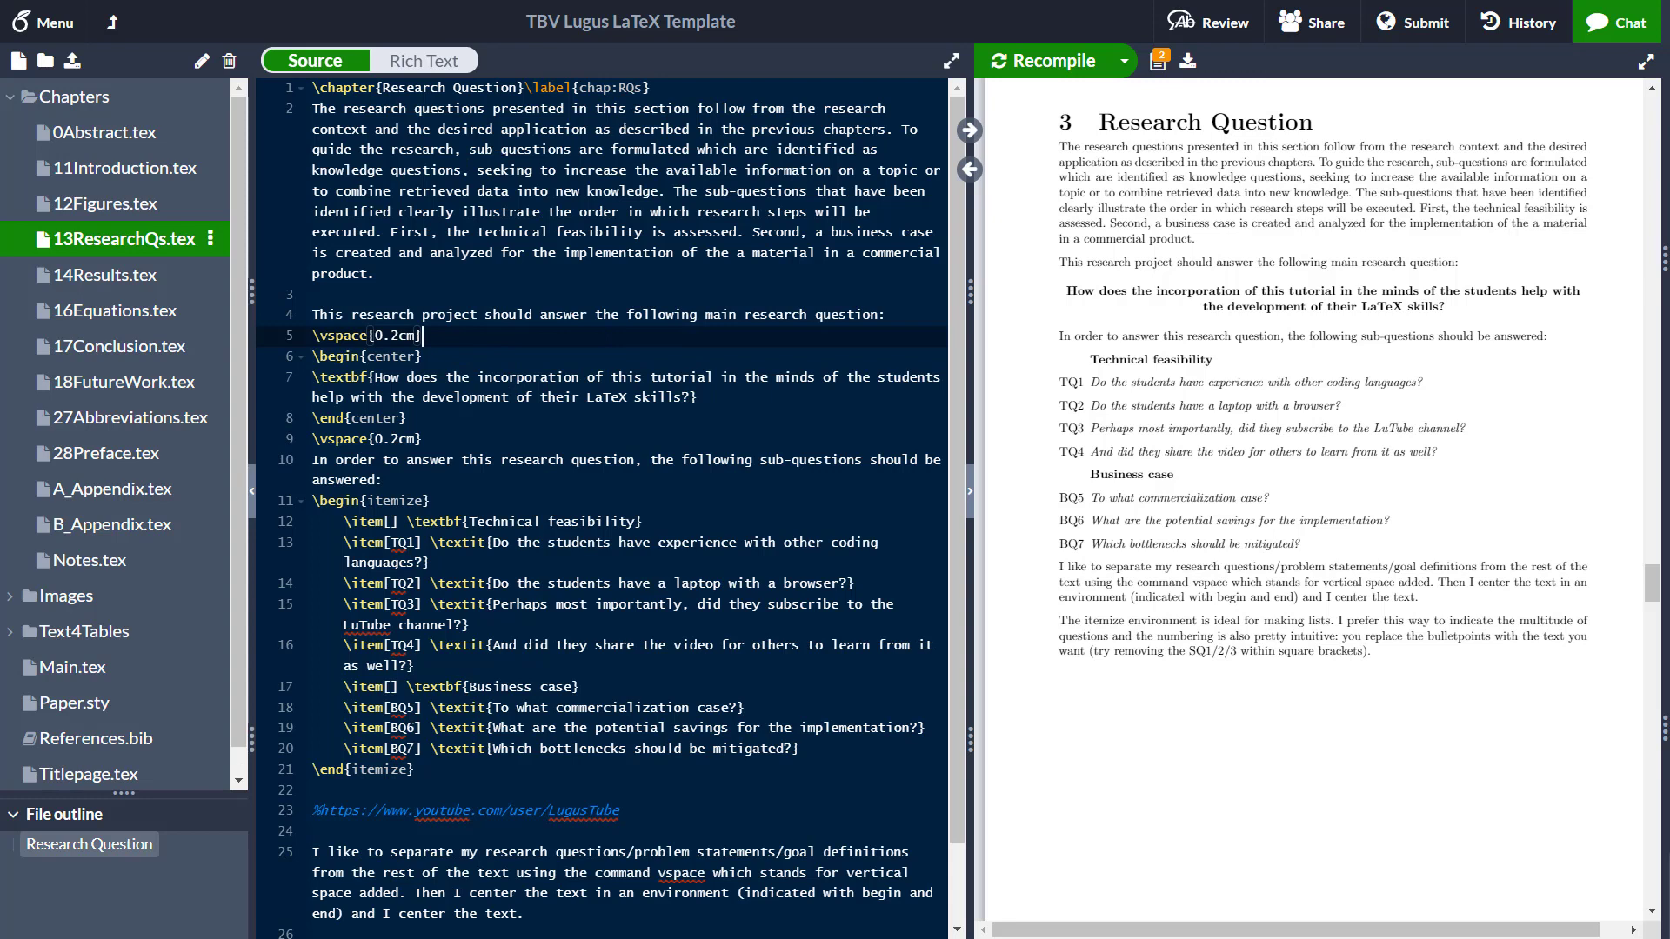
- Examine the chapter label, the commented link below the sub-question list, and the two \vspace{0.2cm} commands around the centered main question
left_click_drag(651, 87, 525, 87)
left_click(526, 88)
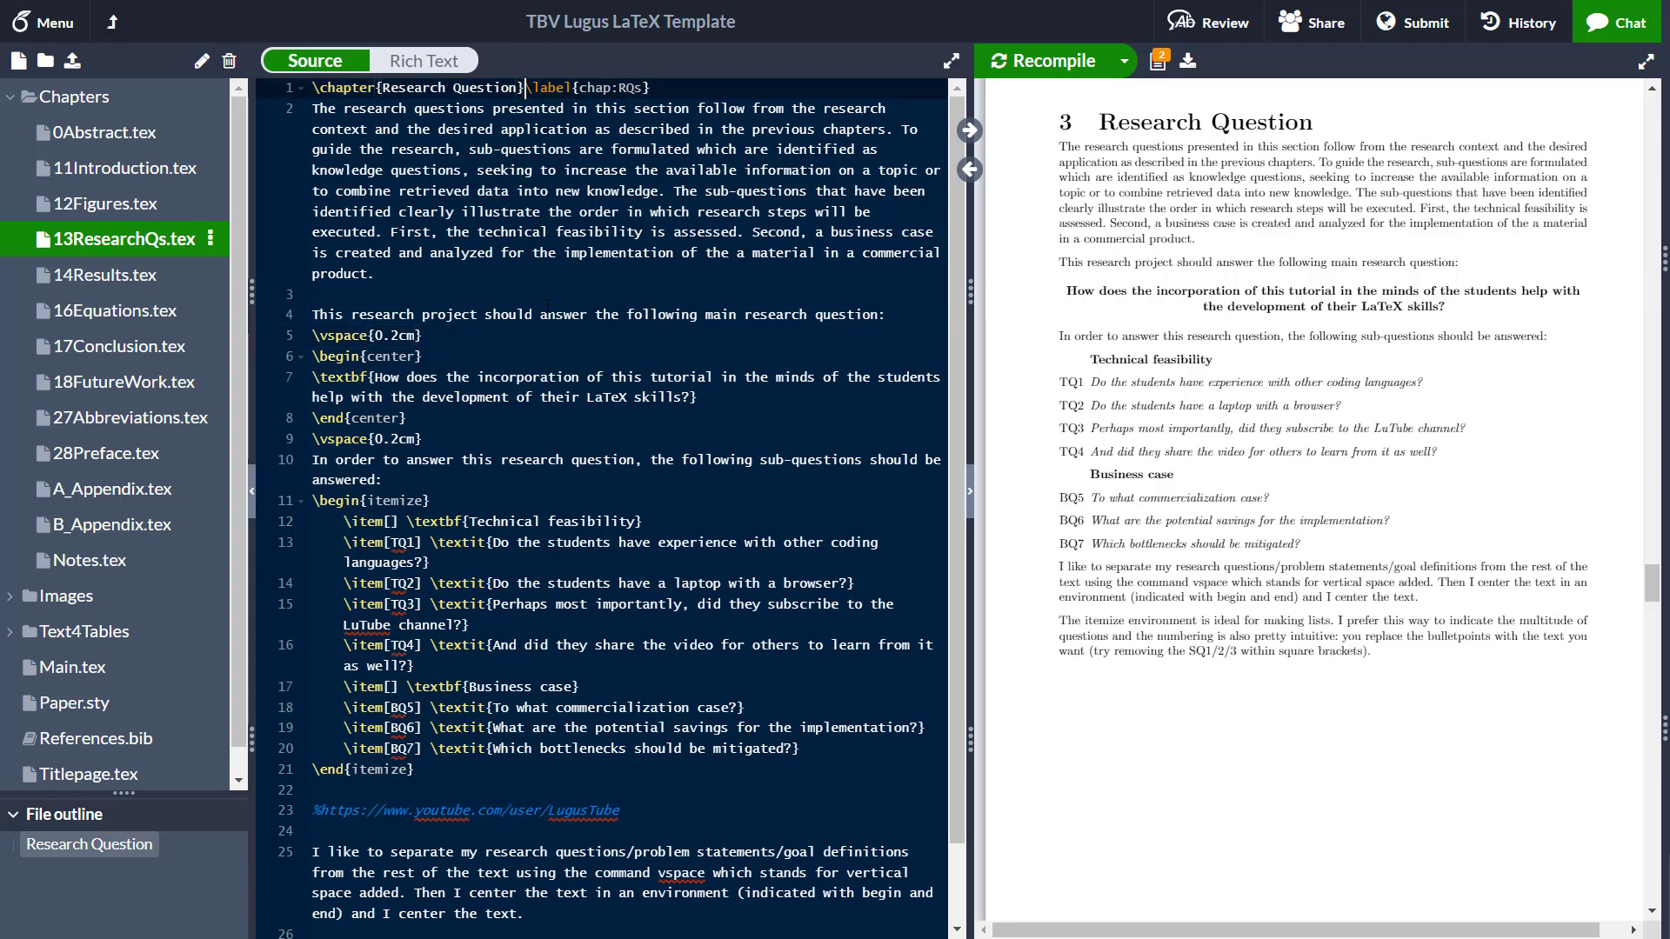
left_click(629, 810)
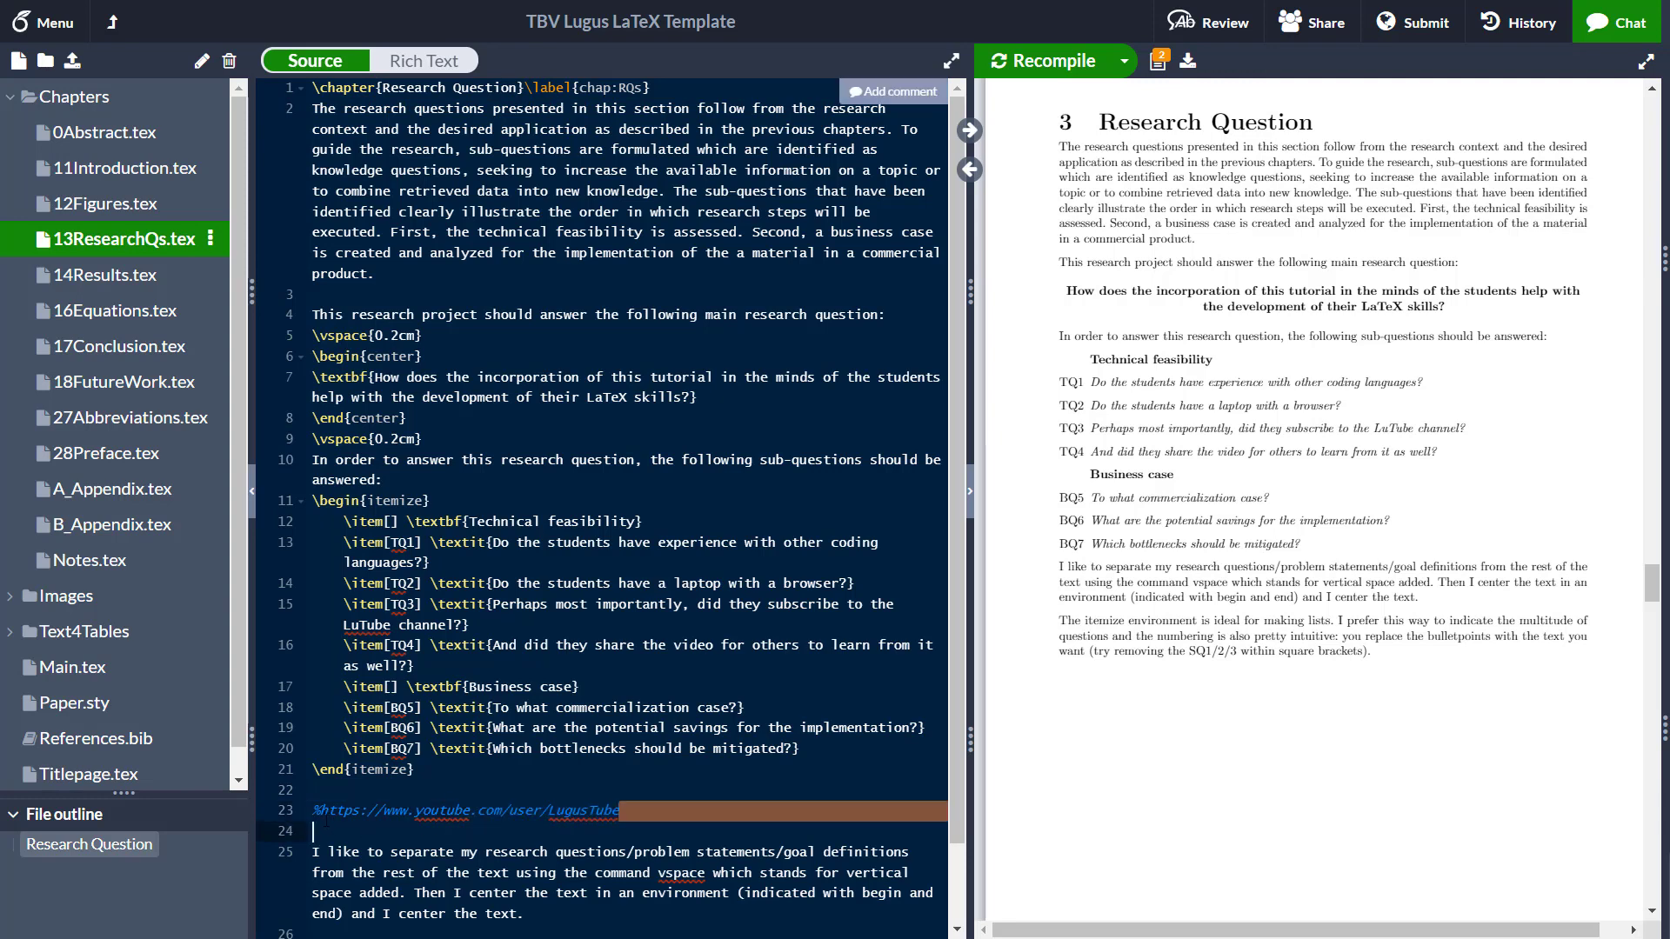
left_click(312, 789)
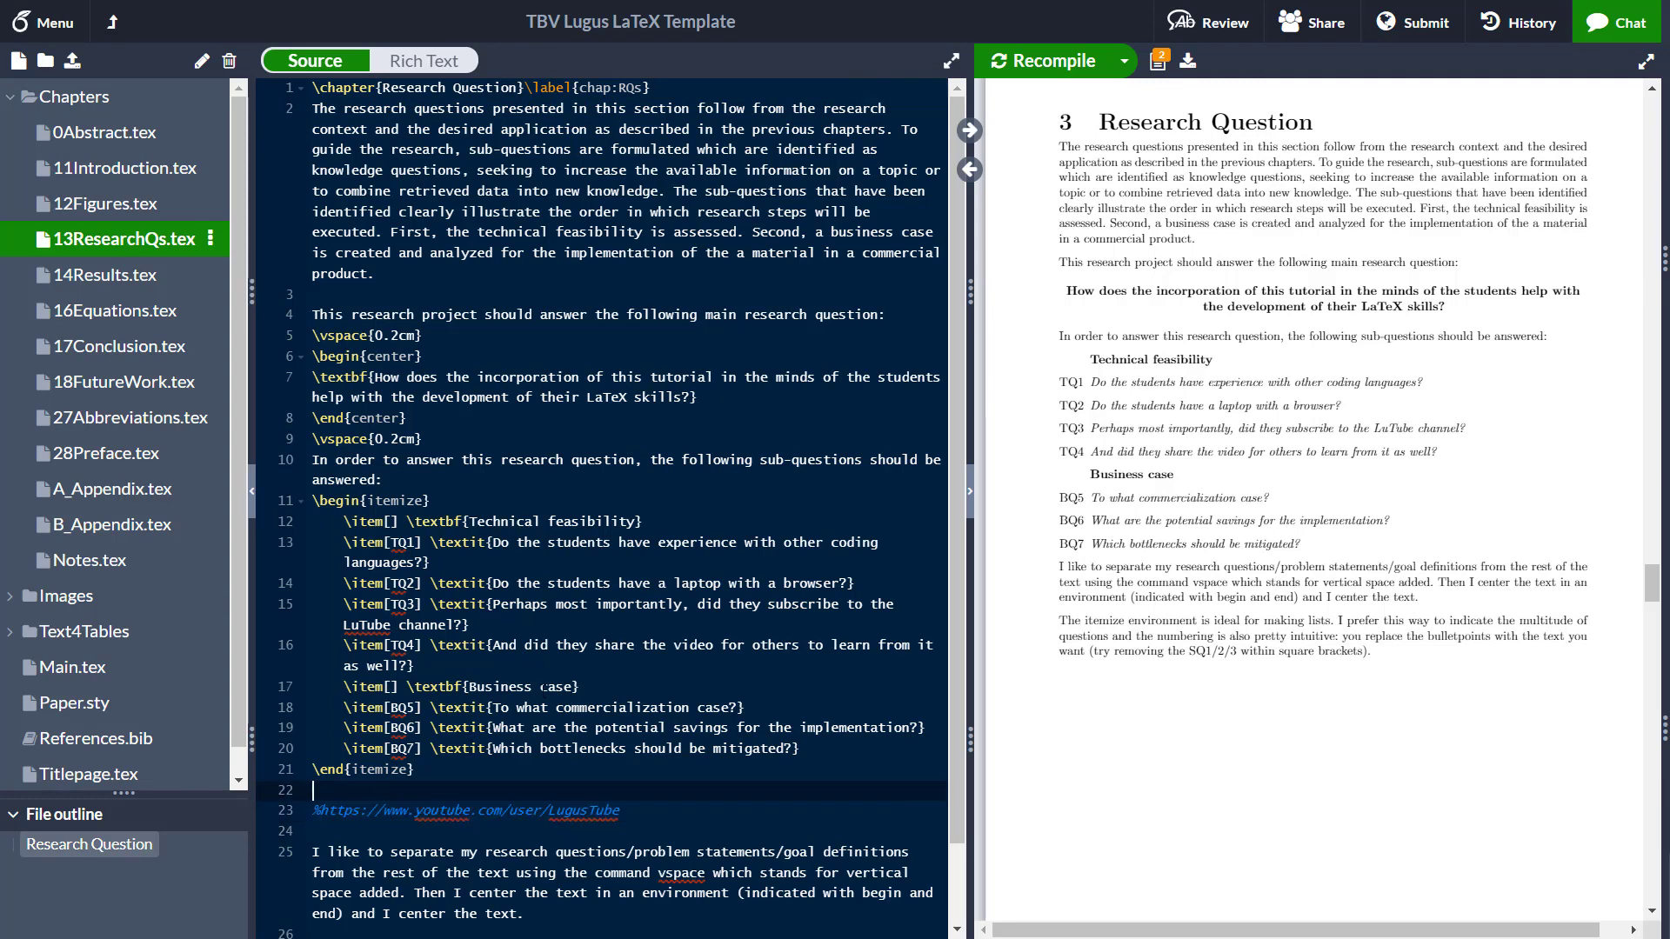
left_click(445, 770)
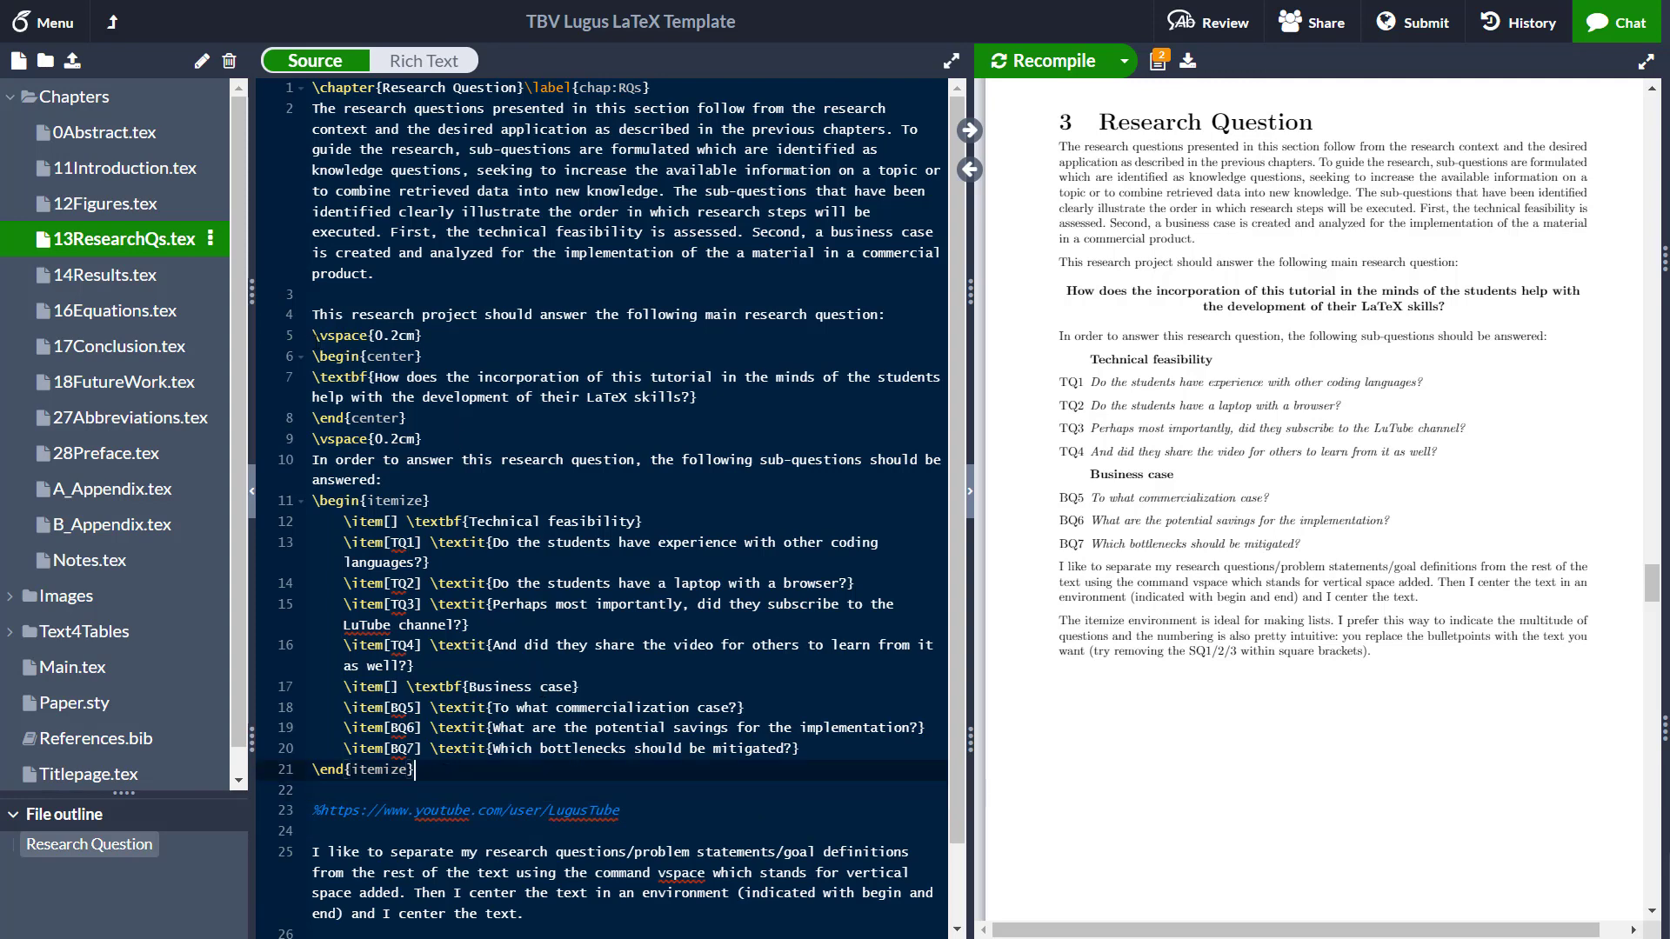
left_click_drag(312, 335, 426, 440)
left_click(427, 439)
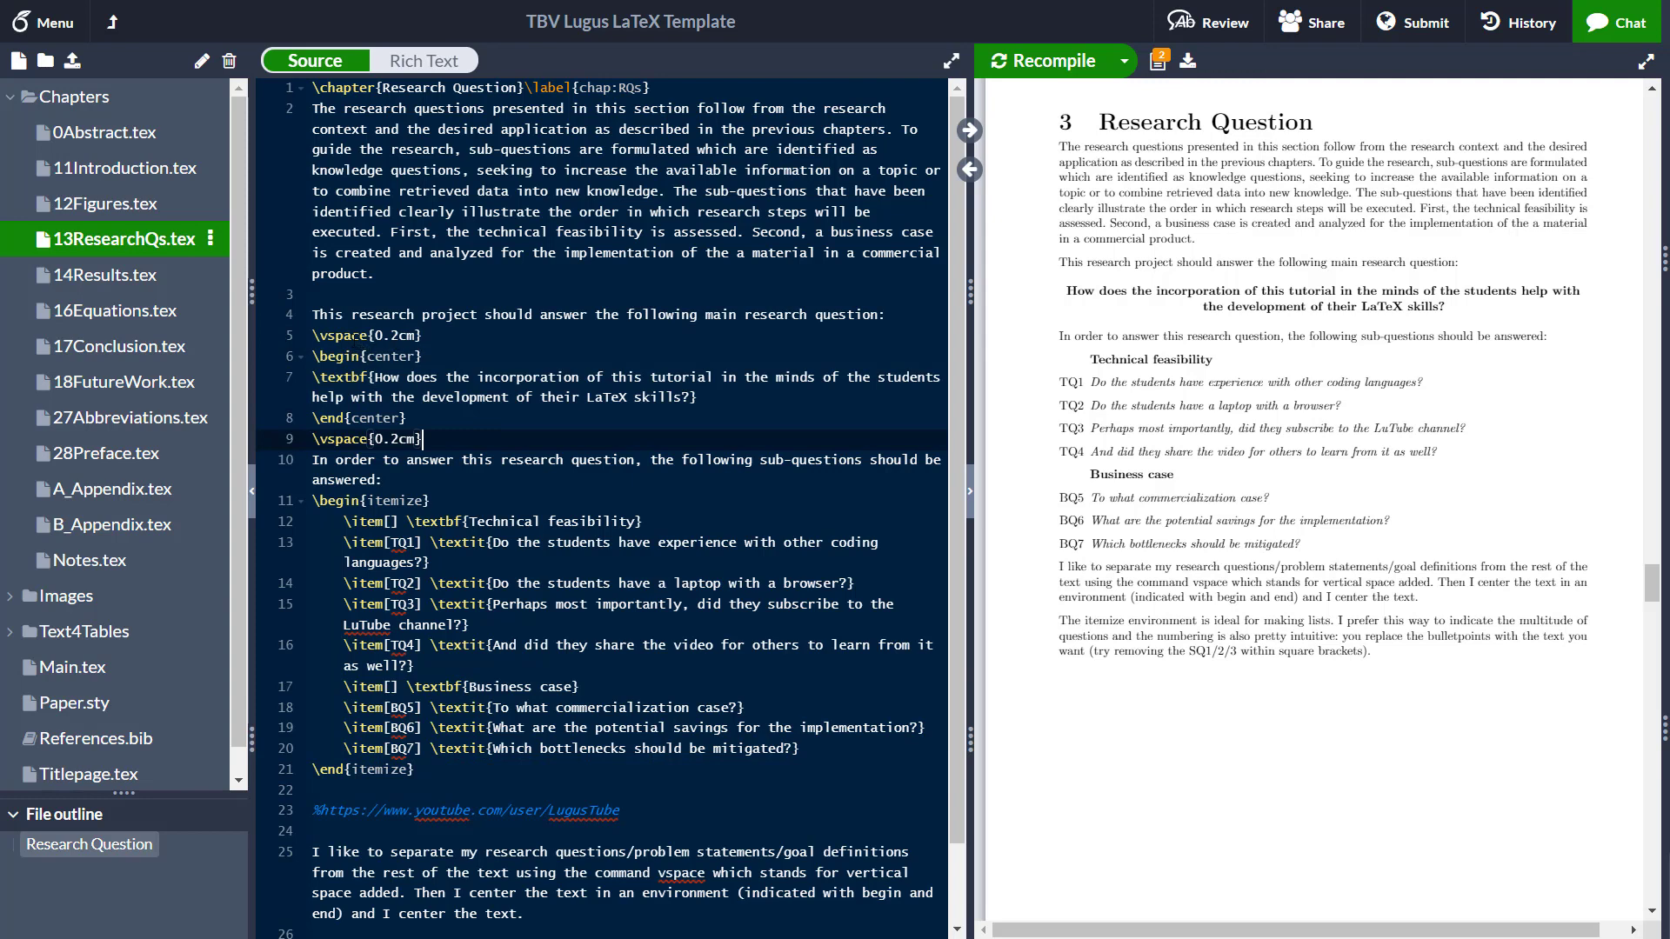
left_click(360, 335)
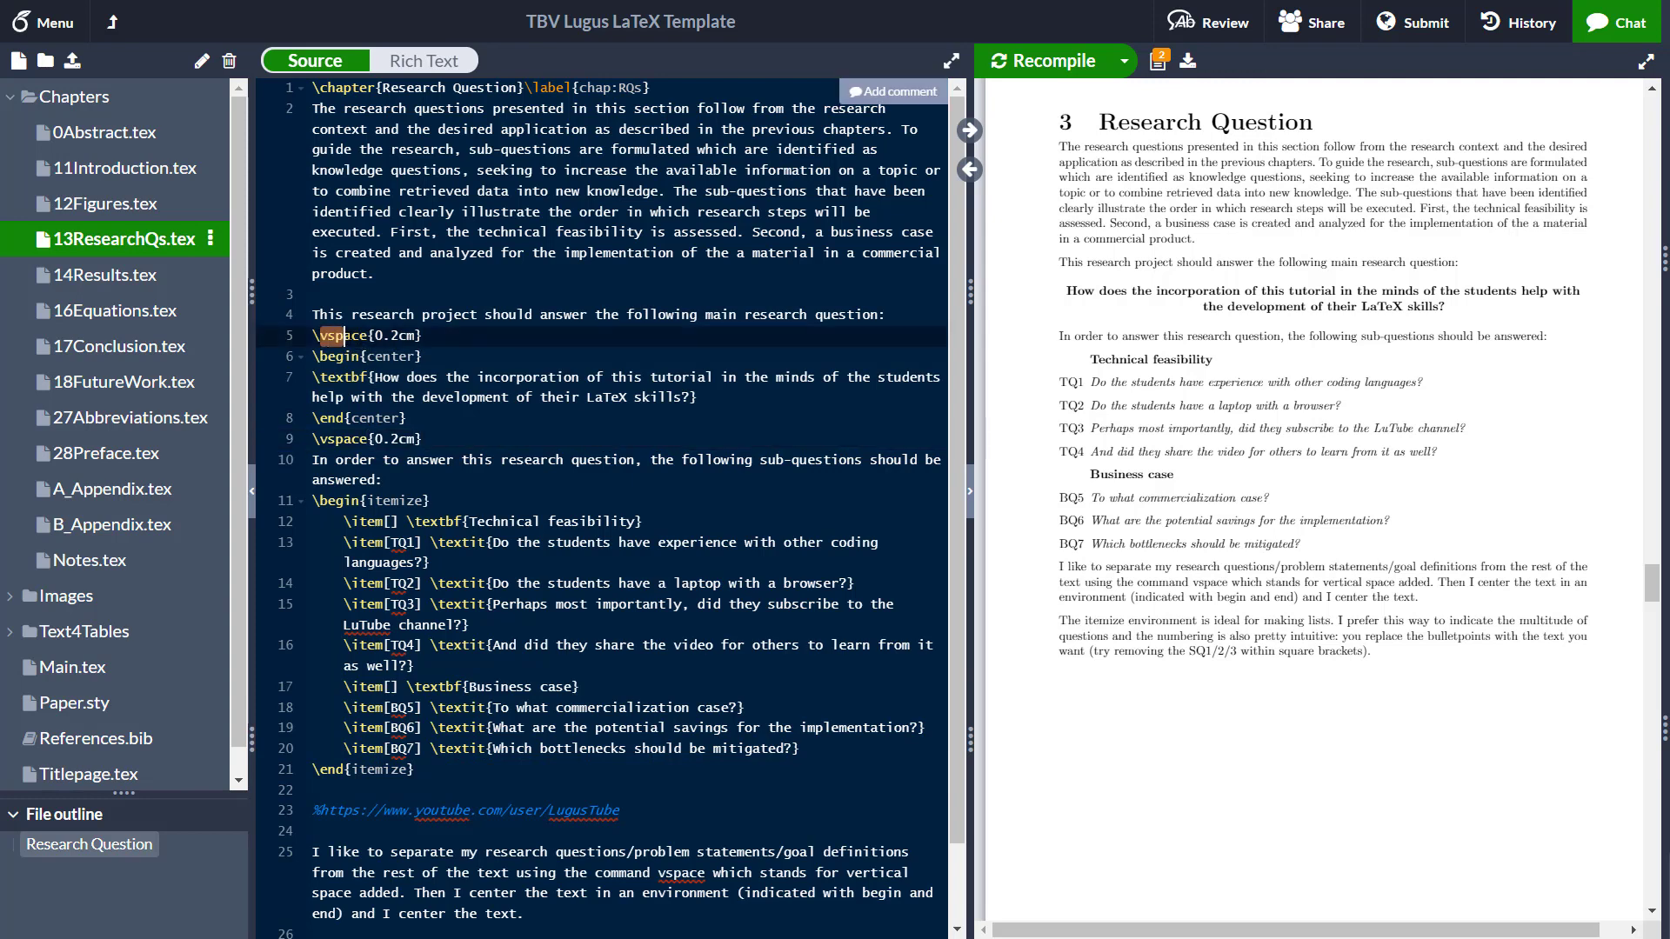
left_click_drag(320, 439, 351, 439)
left_click(369, 439)
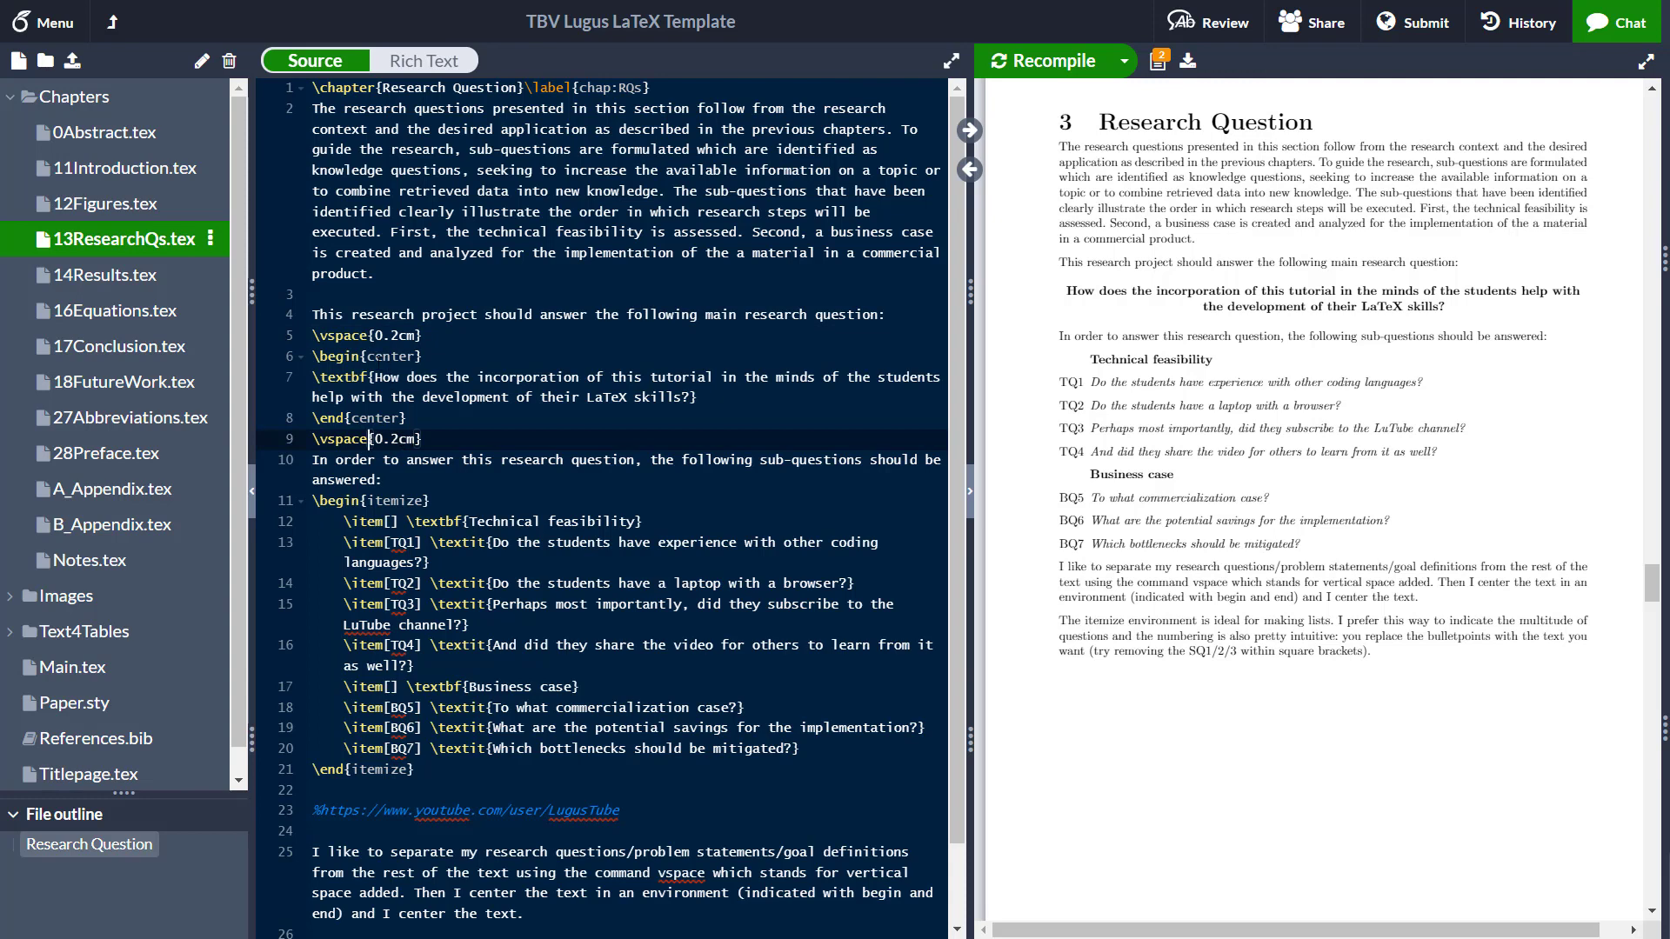
- Examine the center environment around the bold main research question and how that question is rendered in the compiled preview
left_click_drag(313, 356, 423, 357)
left_click(423, 357)
left_click_drag(407, 418, 320, 418)
left_click(320, 419)
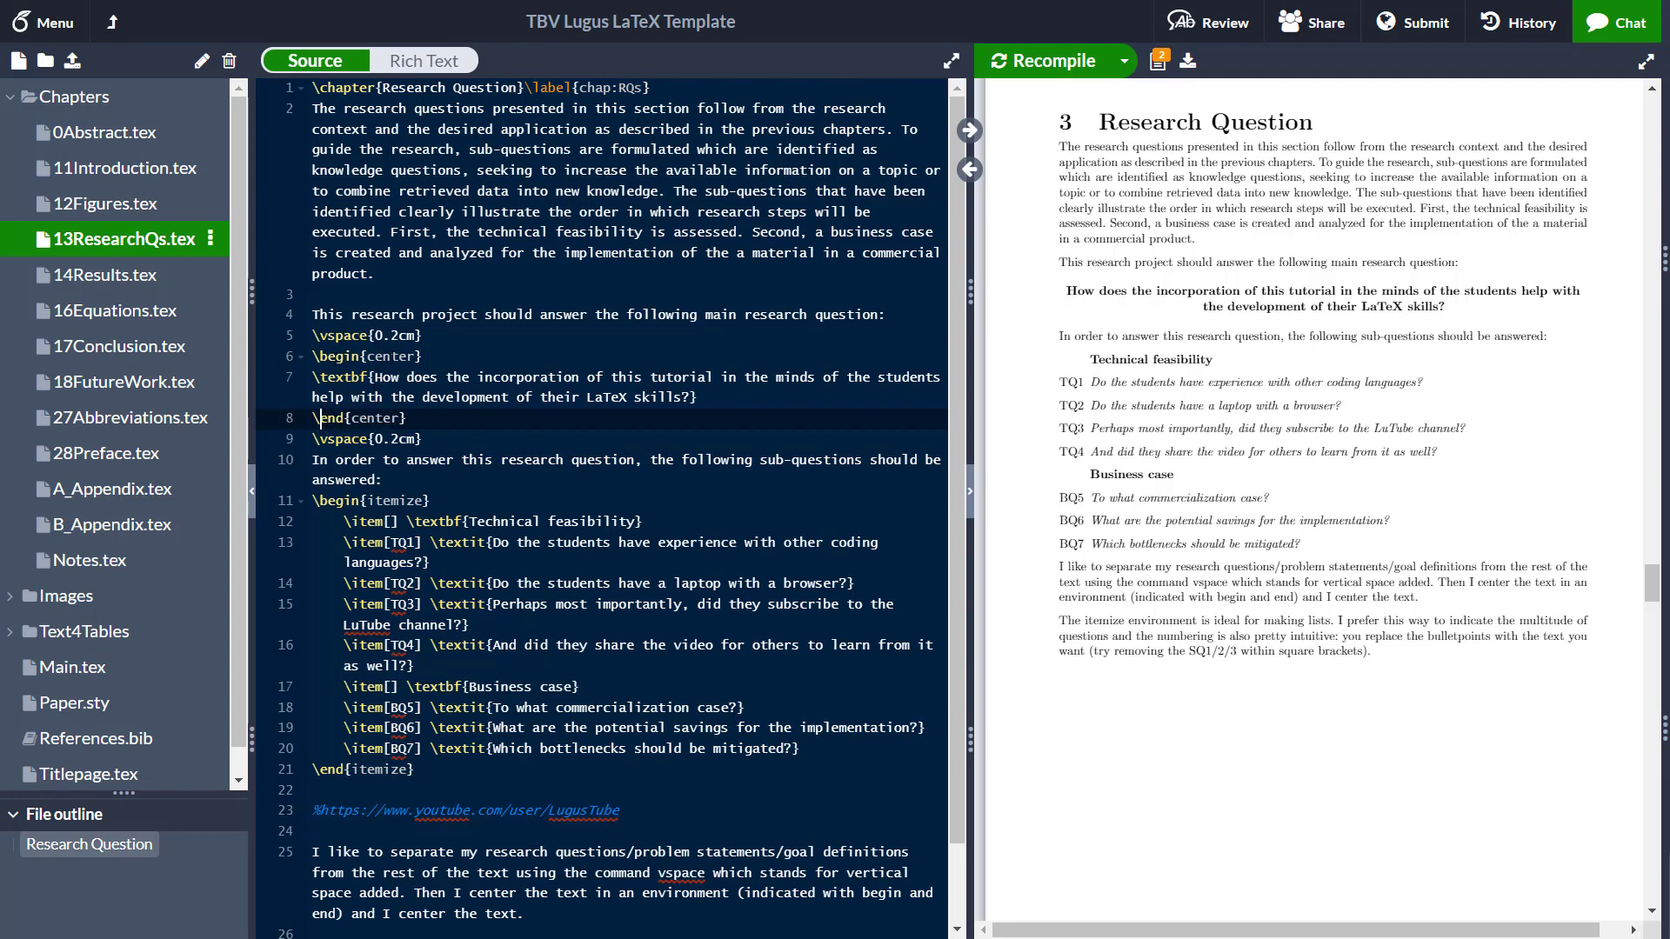
left_click_drag(1066, 292, 1445, 310)
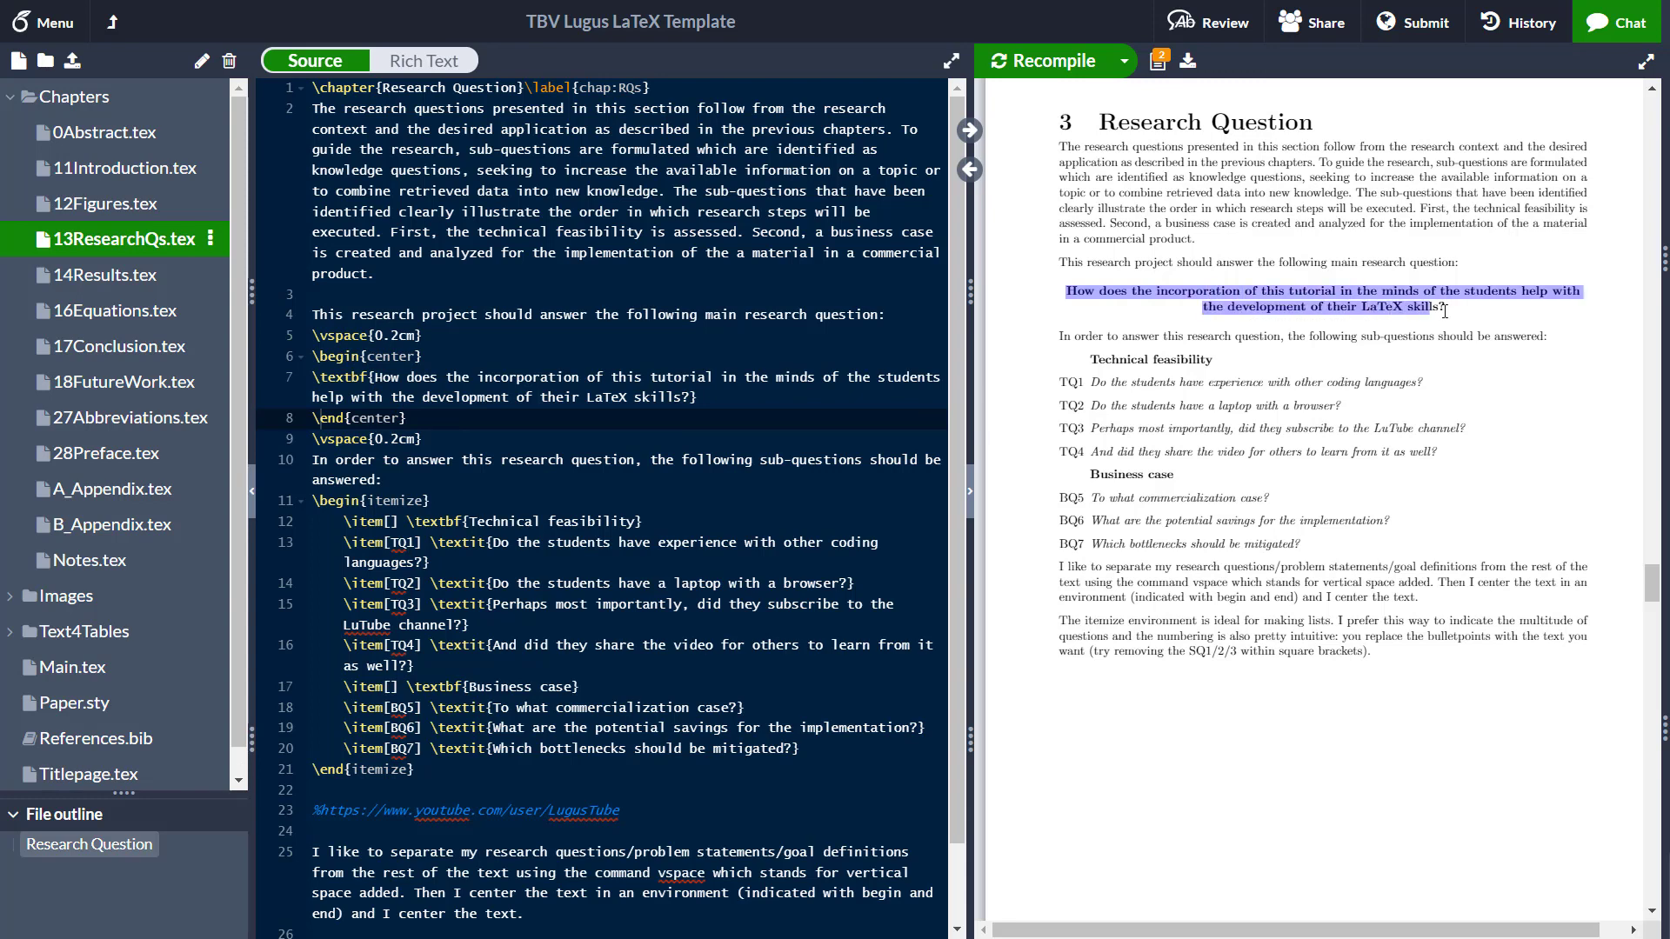
left_click(1445, 311)
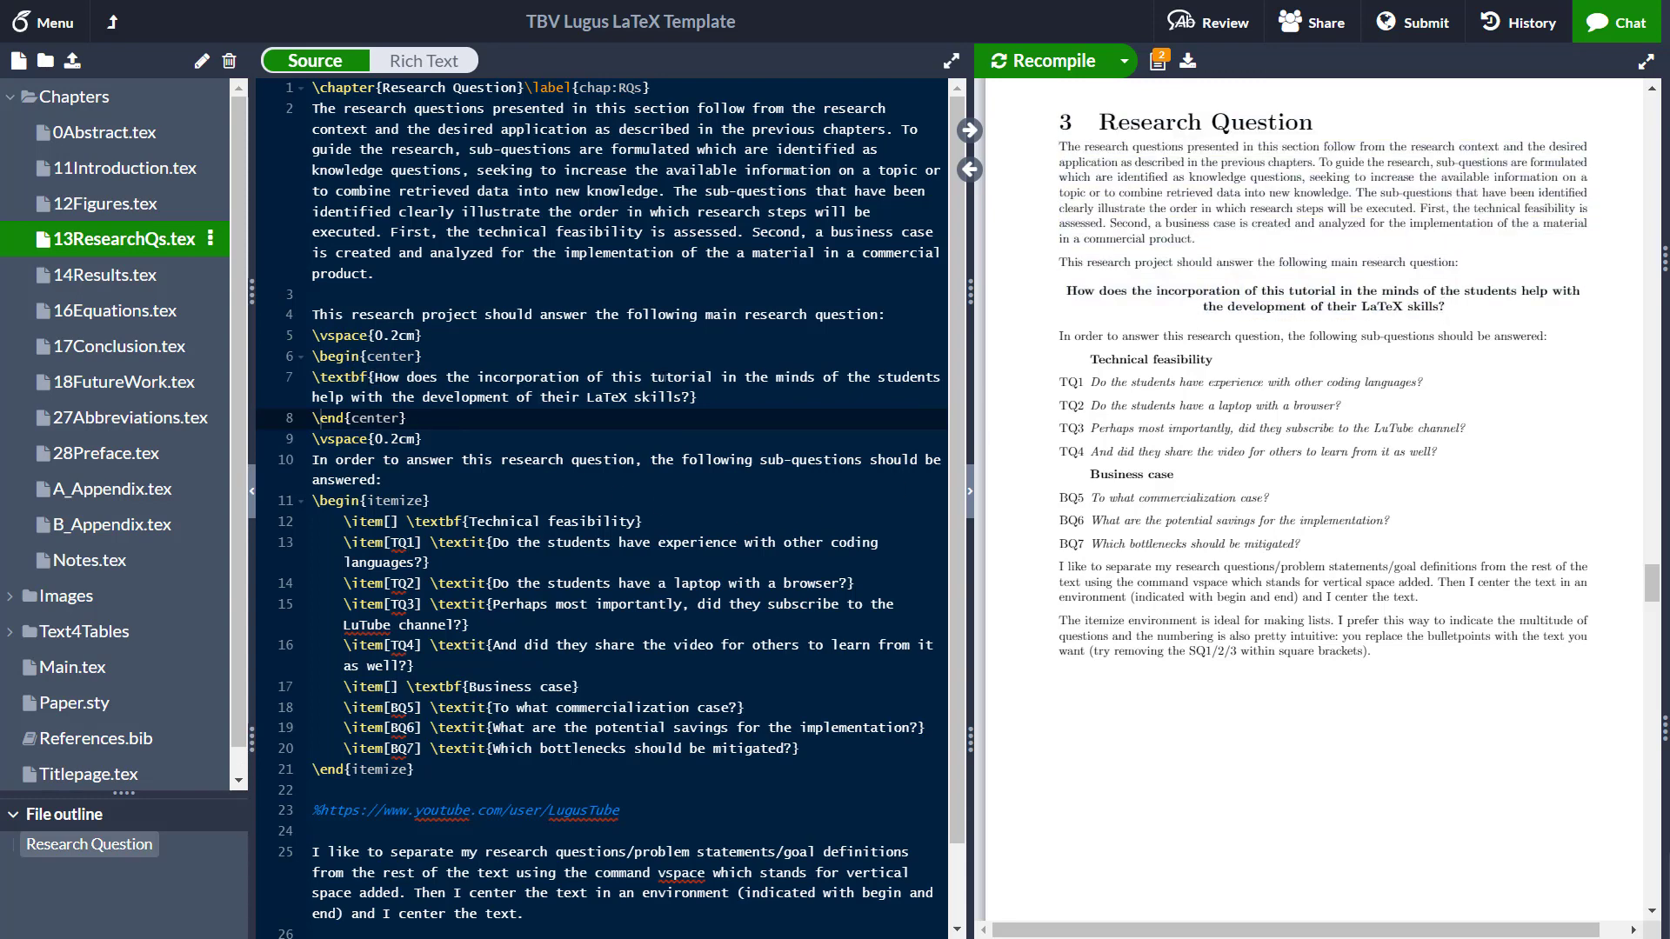
left_click(702, 397)
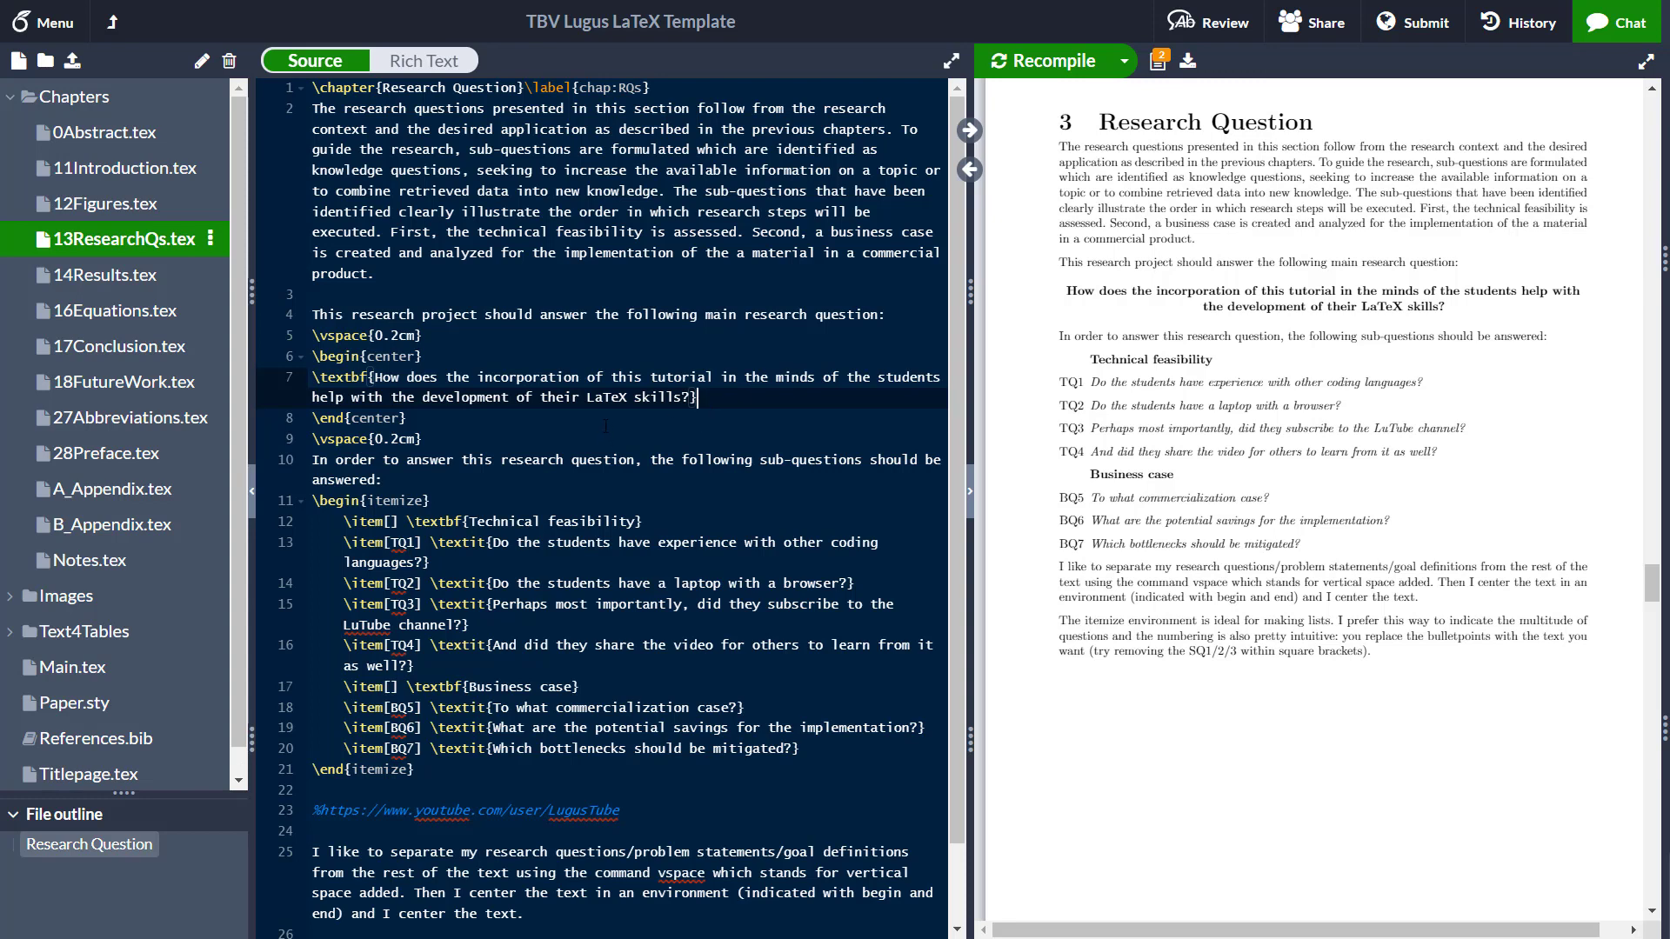
left_click(604, 417)
left_click(722, 399)
mouse_move(432, 356)
left_mouse_down()
mouse_move(368, 358)
mouse_move(345, 379)
mouse_move(373, 358)
mouse_move(424, 358)
left_mouse_up()
left_click(367, 358)
left_click(344, 379)
left_click(423, 358)
left_click(441, 424)
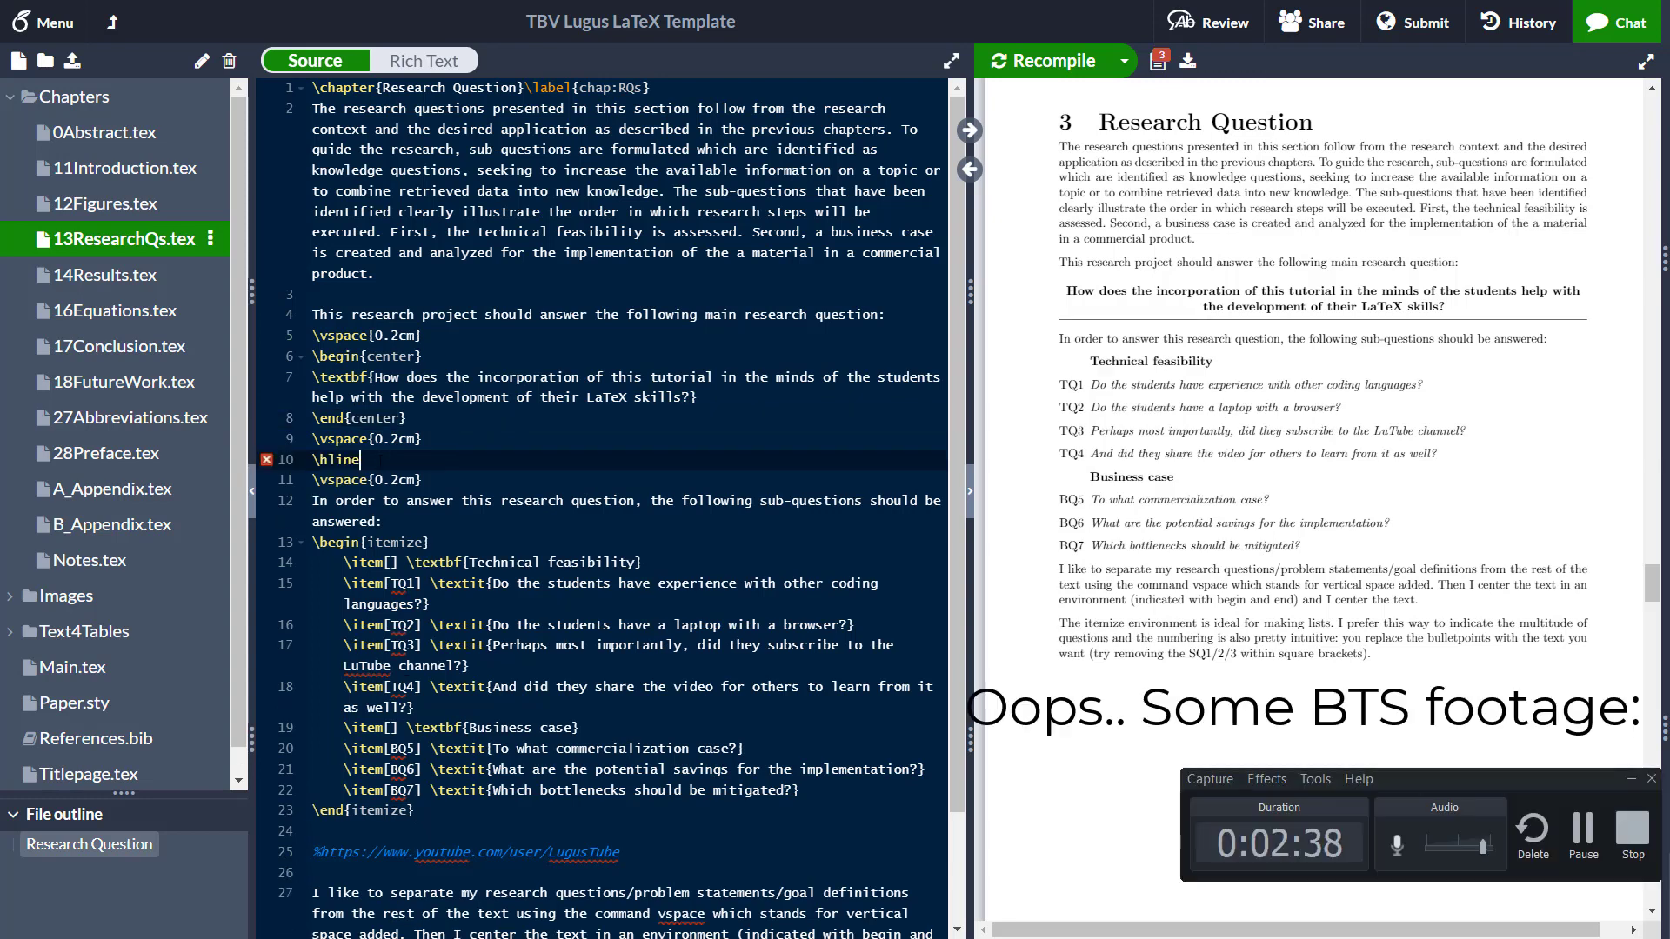
- Examine the \vspace and \hline lines below the centered main question and read the error flagged on \hline
left_click_drag(360, 460, 313, 440)
left_click(313, 440)
left_click(415, 480)
left_click(376, 461)
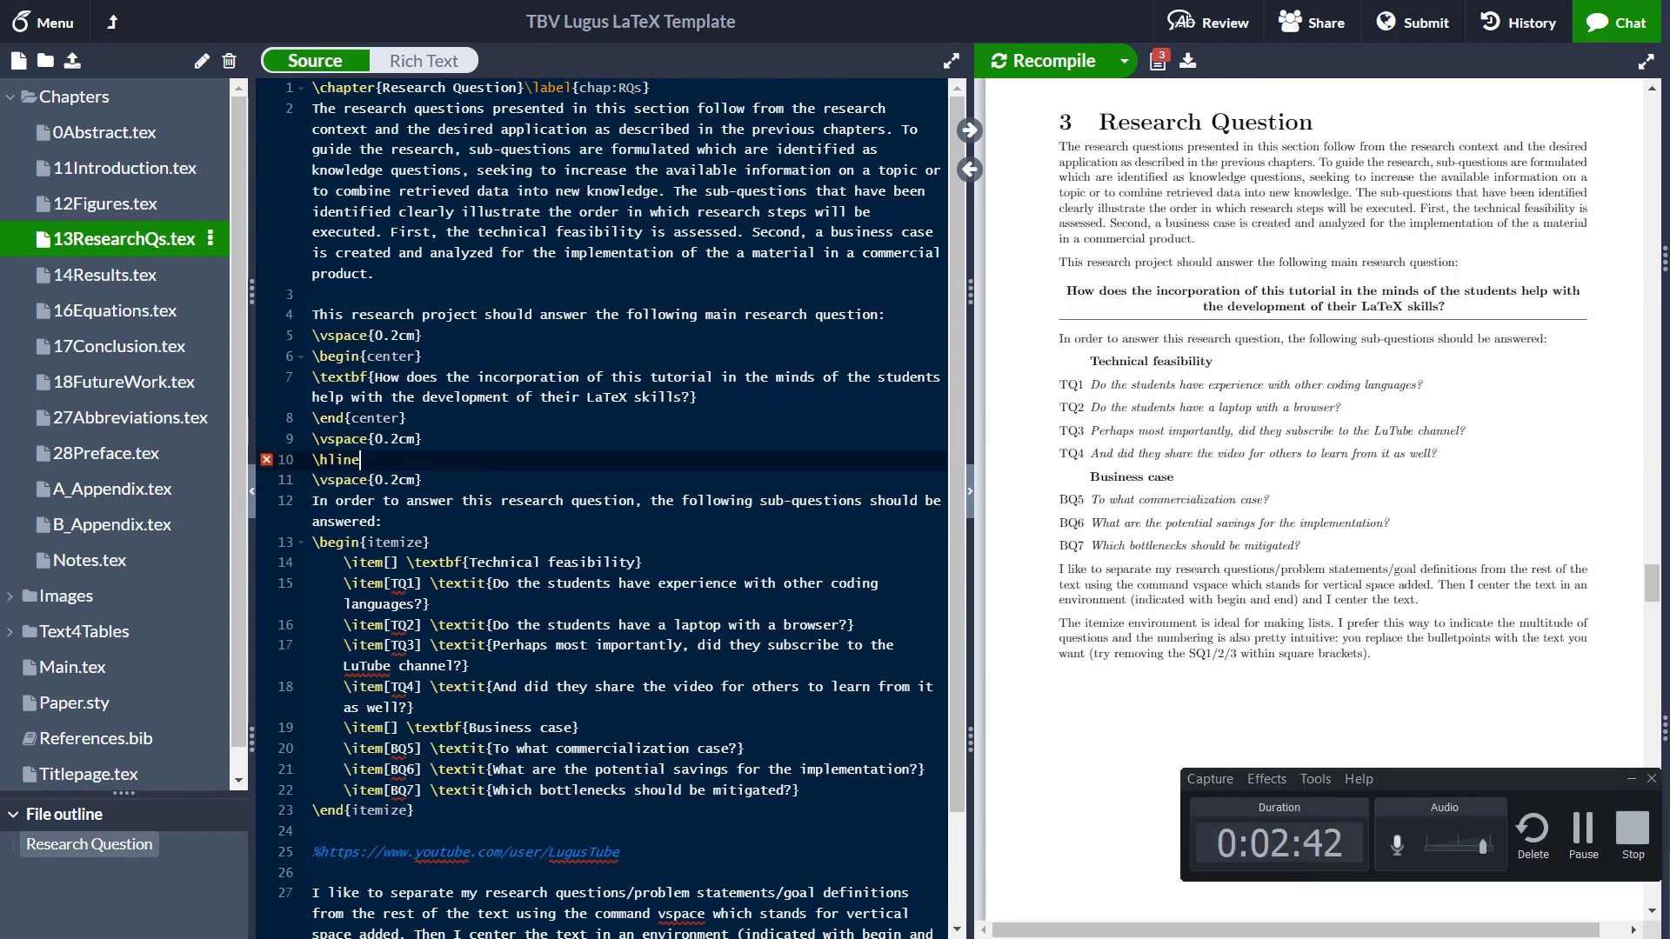
left_click_drag(313, 440, 426, 440)
left_click(436, 440)
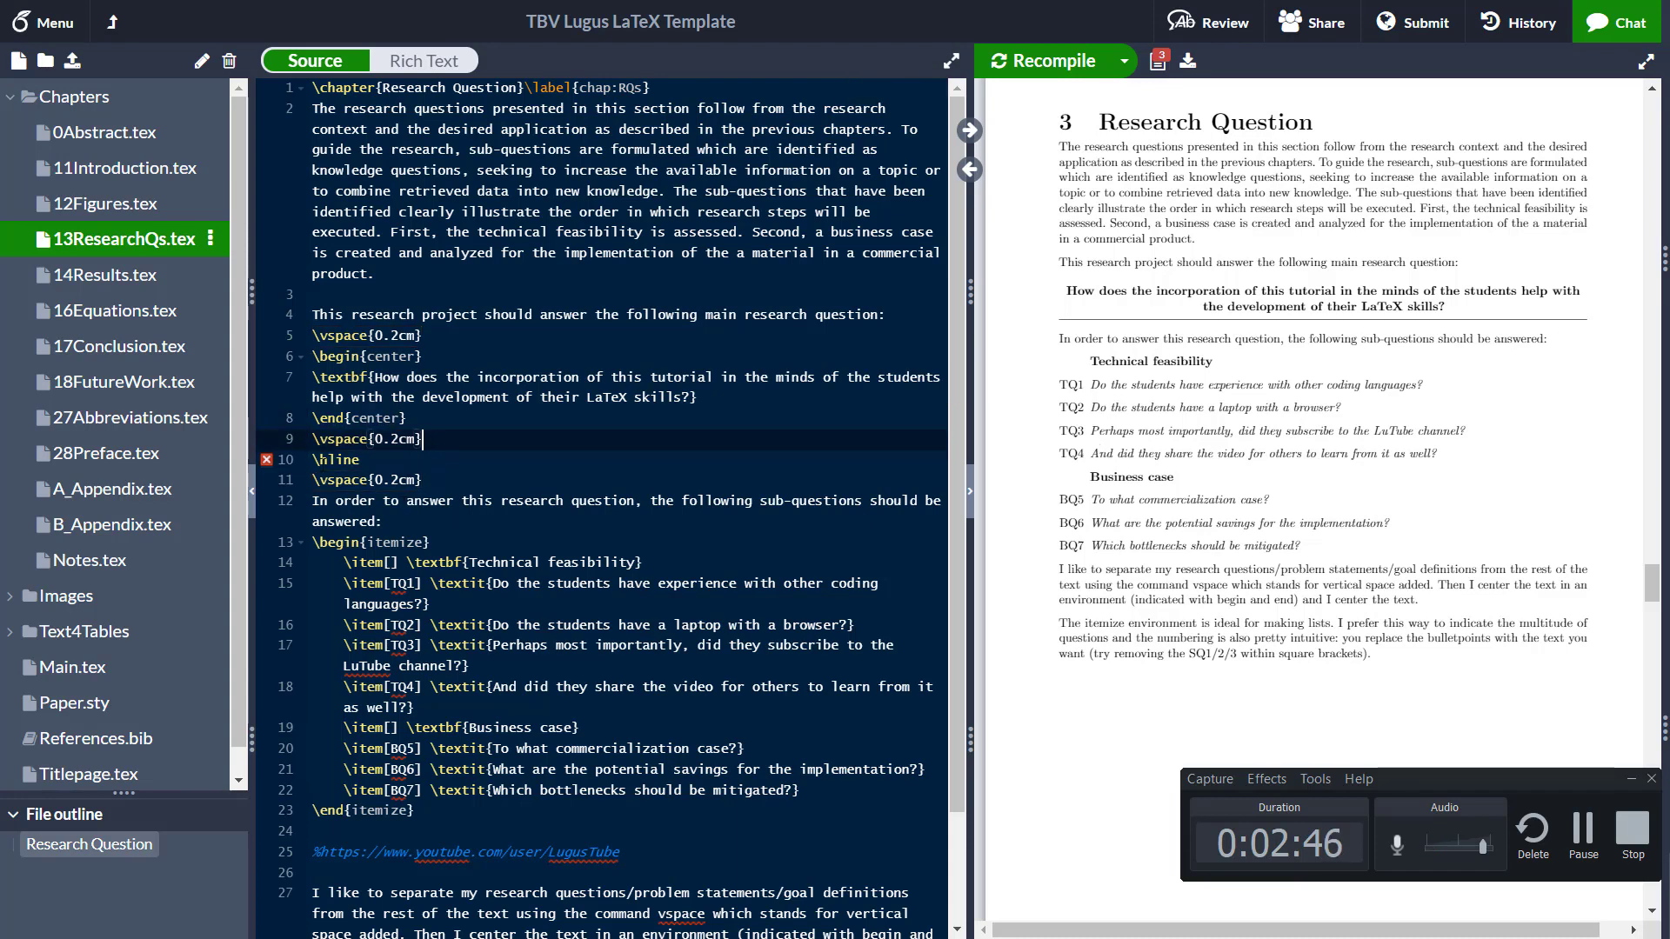
mouse_move(268, 460)
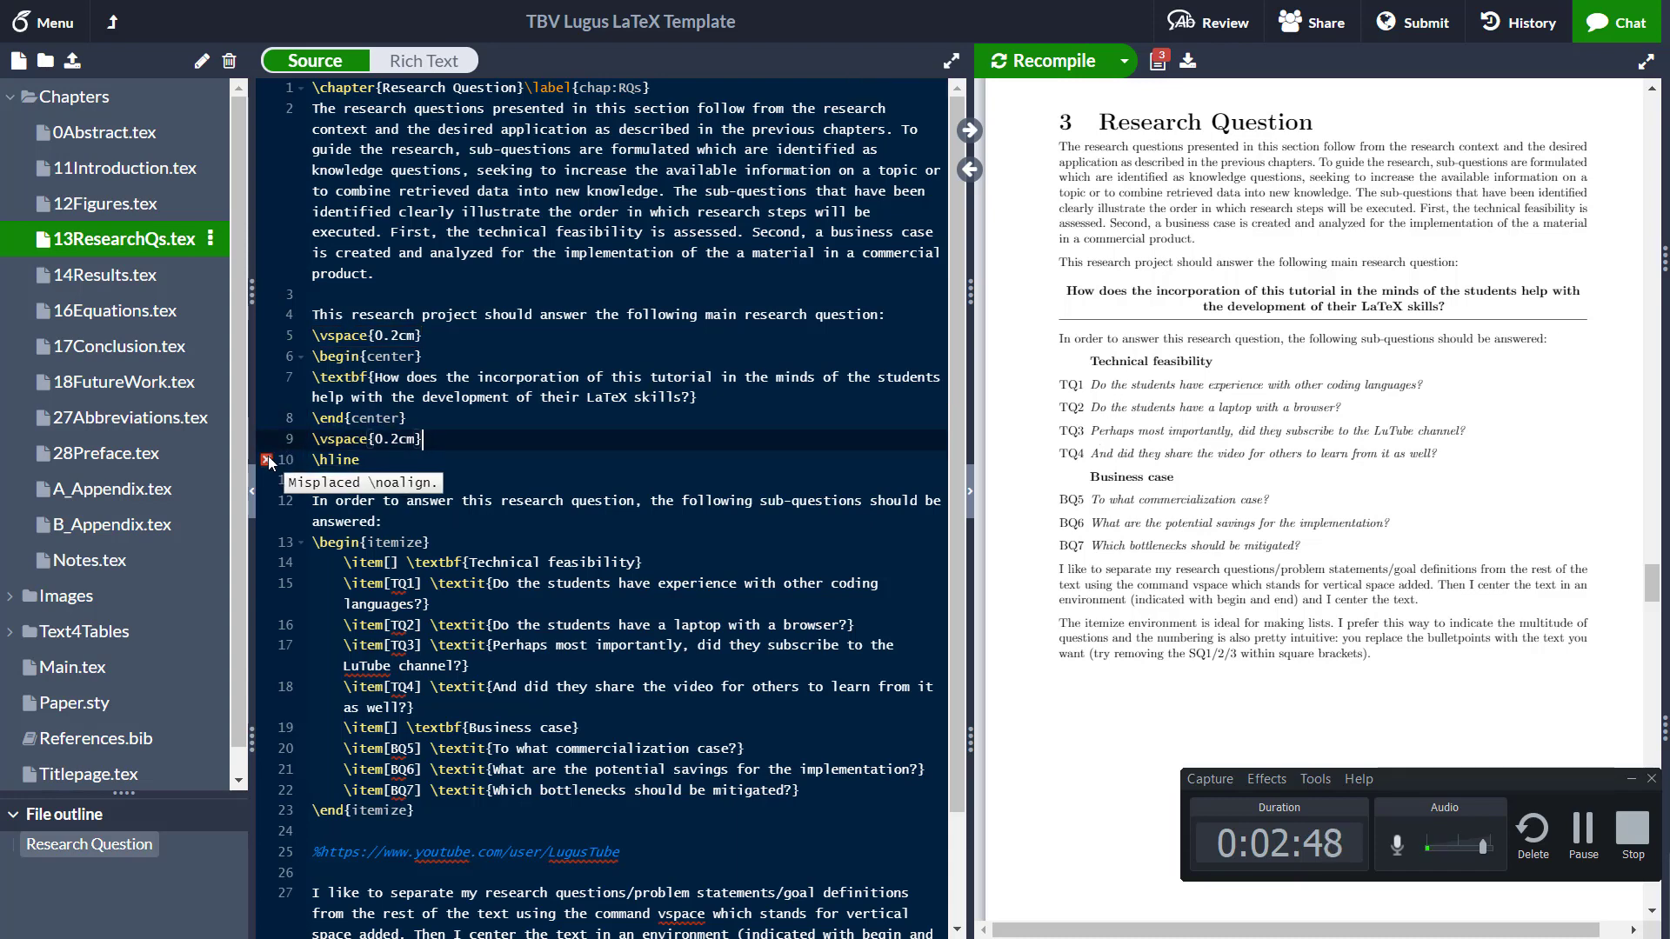
left_click(380, 459)
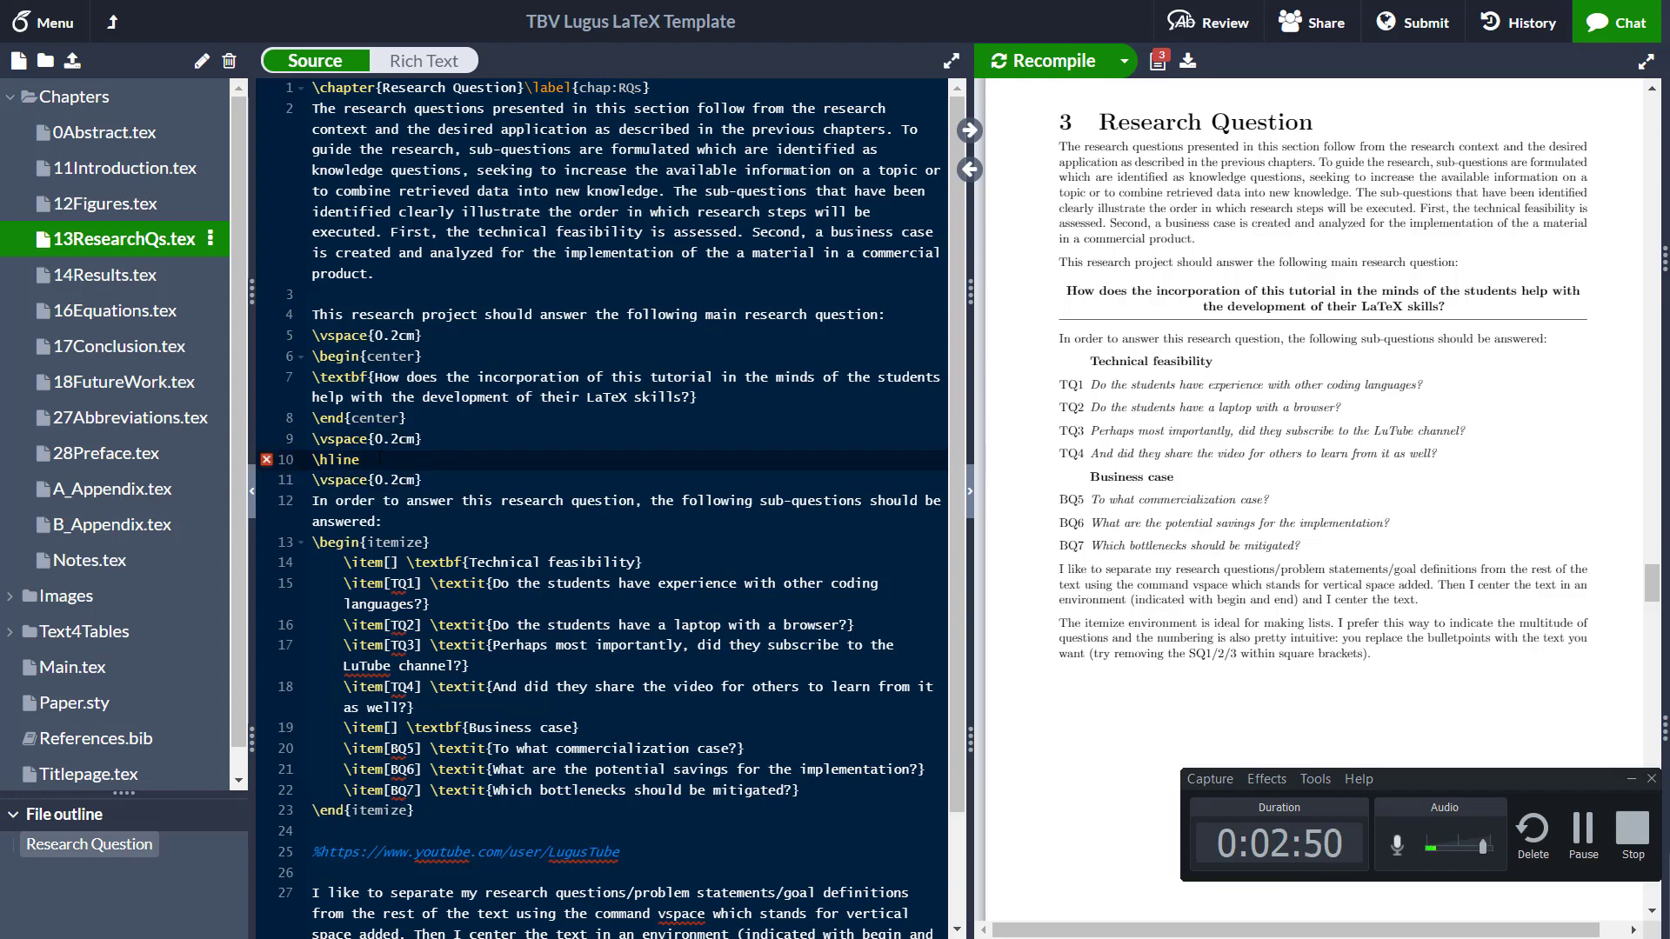
- Replace the \vspace{0.2cm} and \hline lines directly below the center environment with \hrulefill\\ and recompile the document
key("Left")
key("Left")
key("Left")
key("Left")
key("Left")
key("Left")
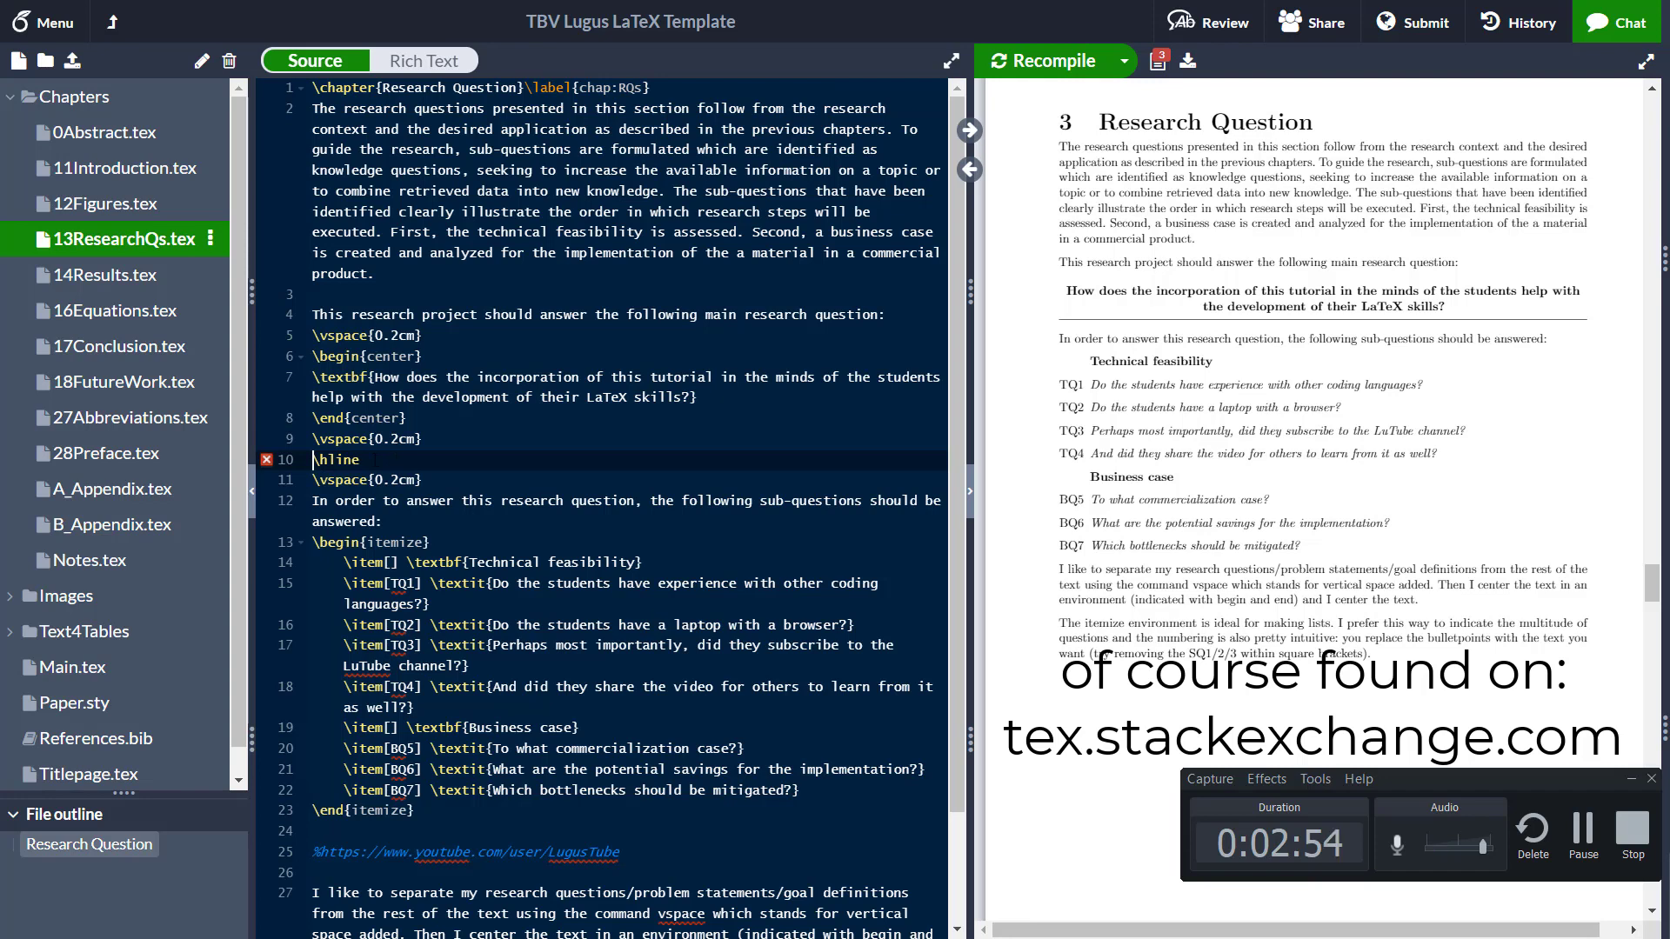
left_click_drag(393, 459, 315, 440)
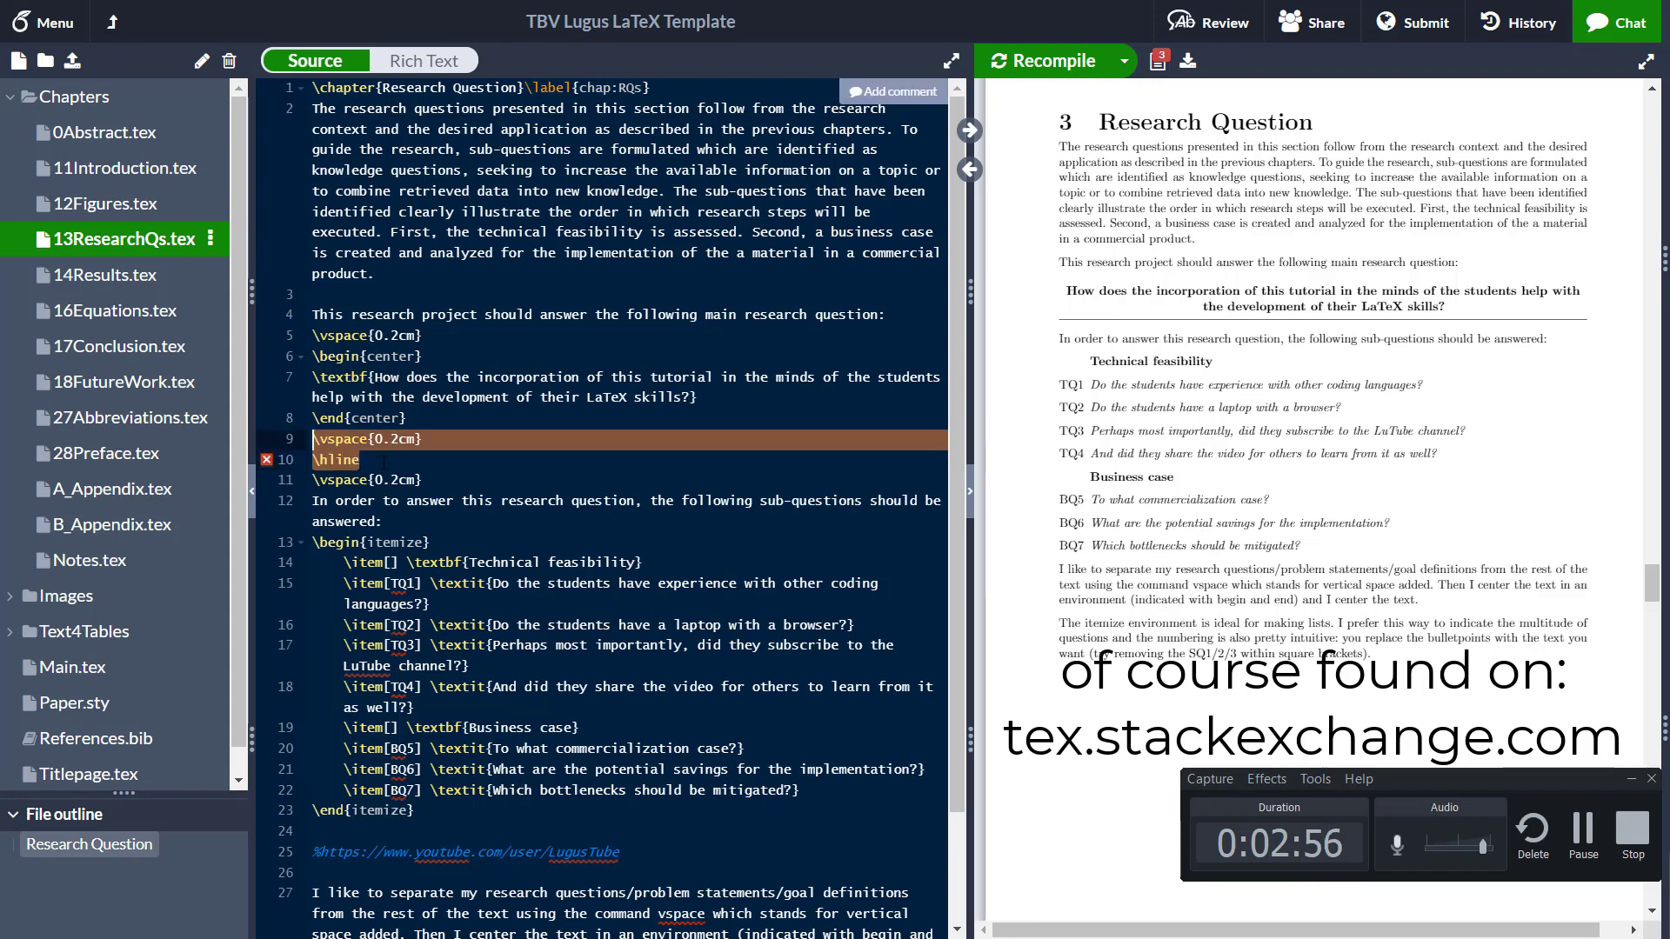
type("\\hrul")
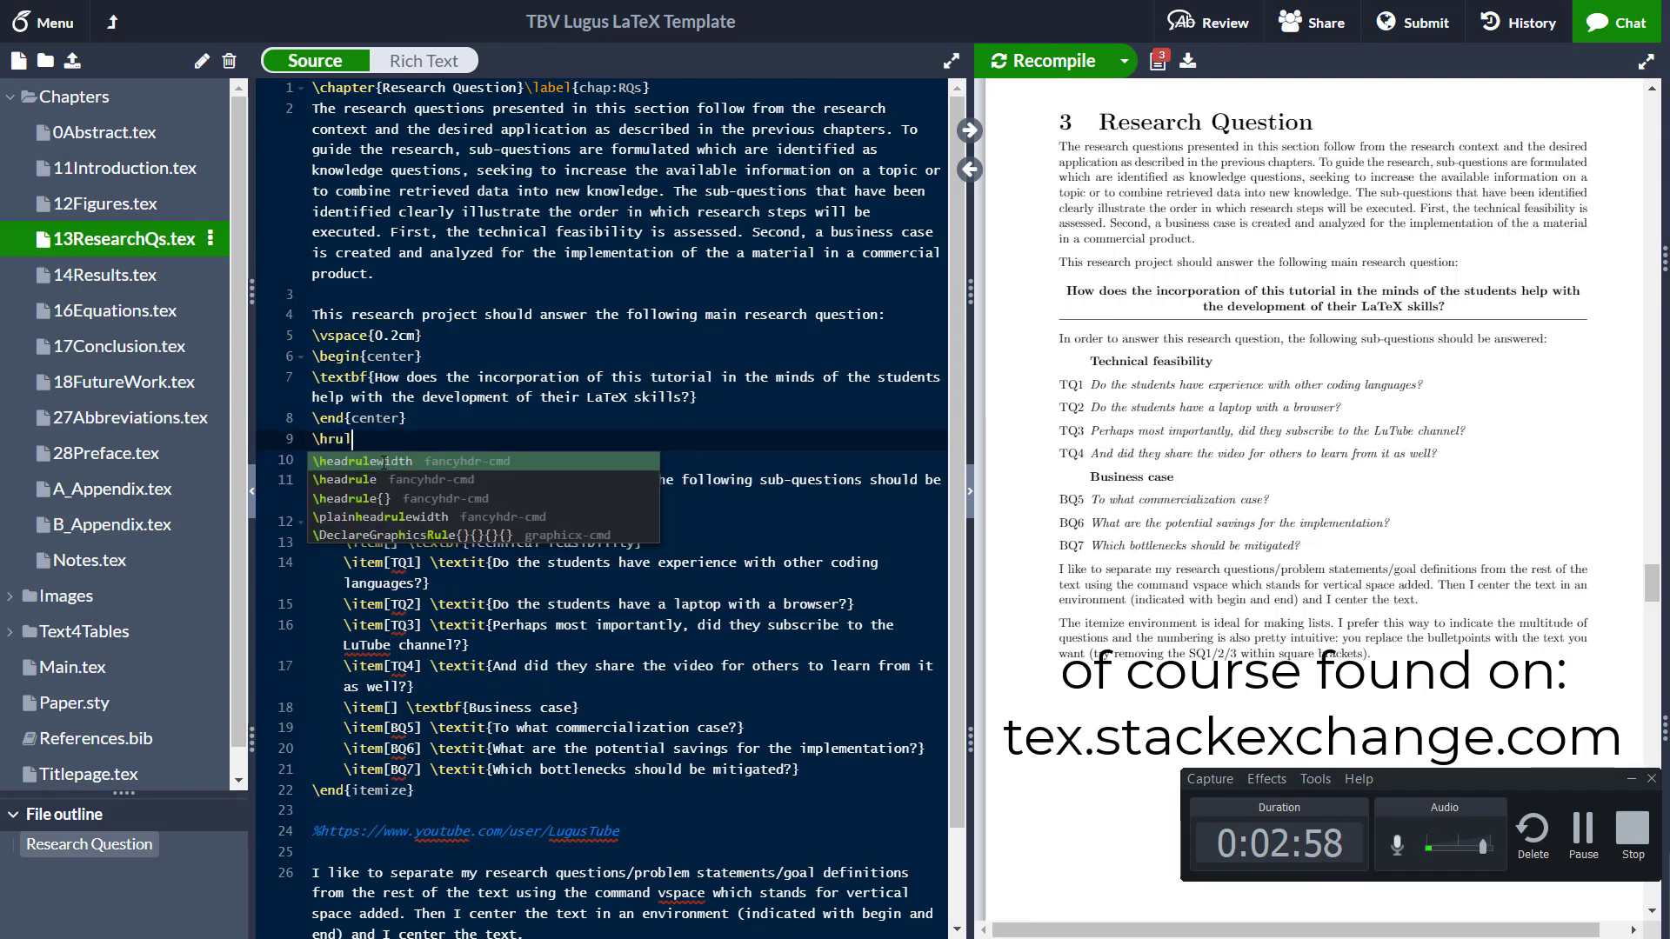
type("efill\\\\")
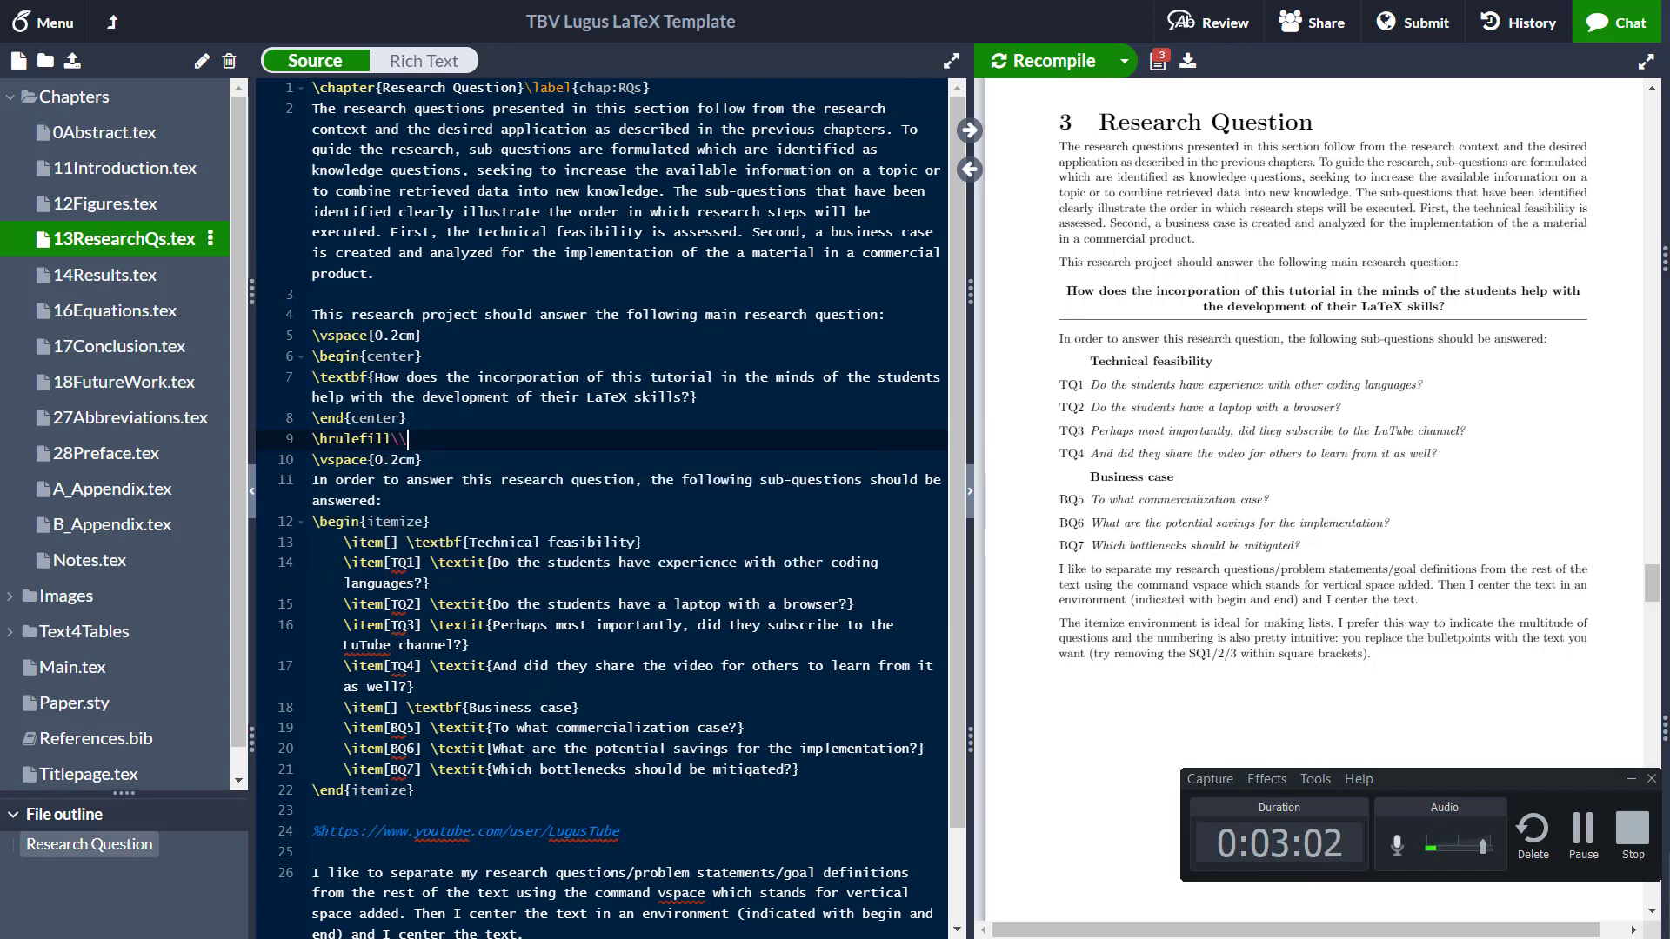
key("ctrl+s")
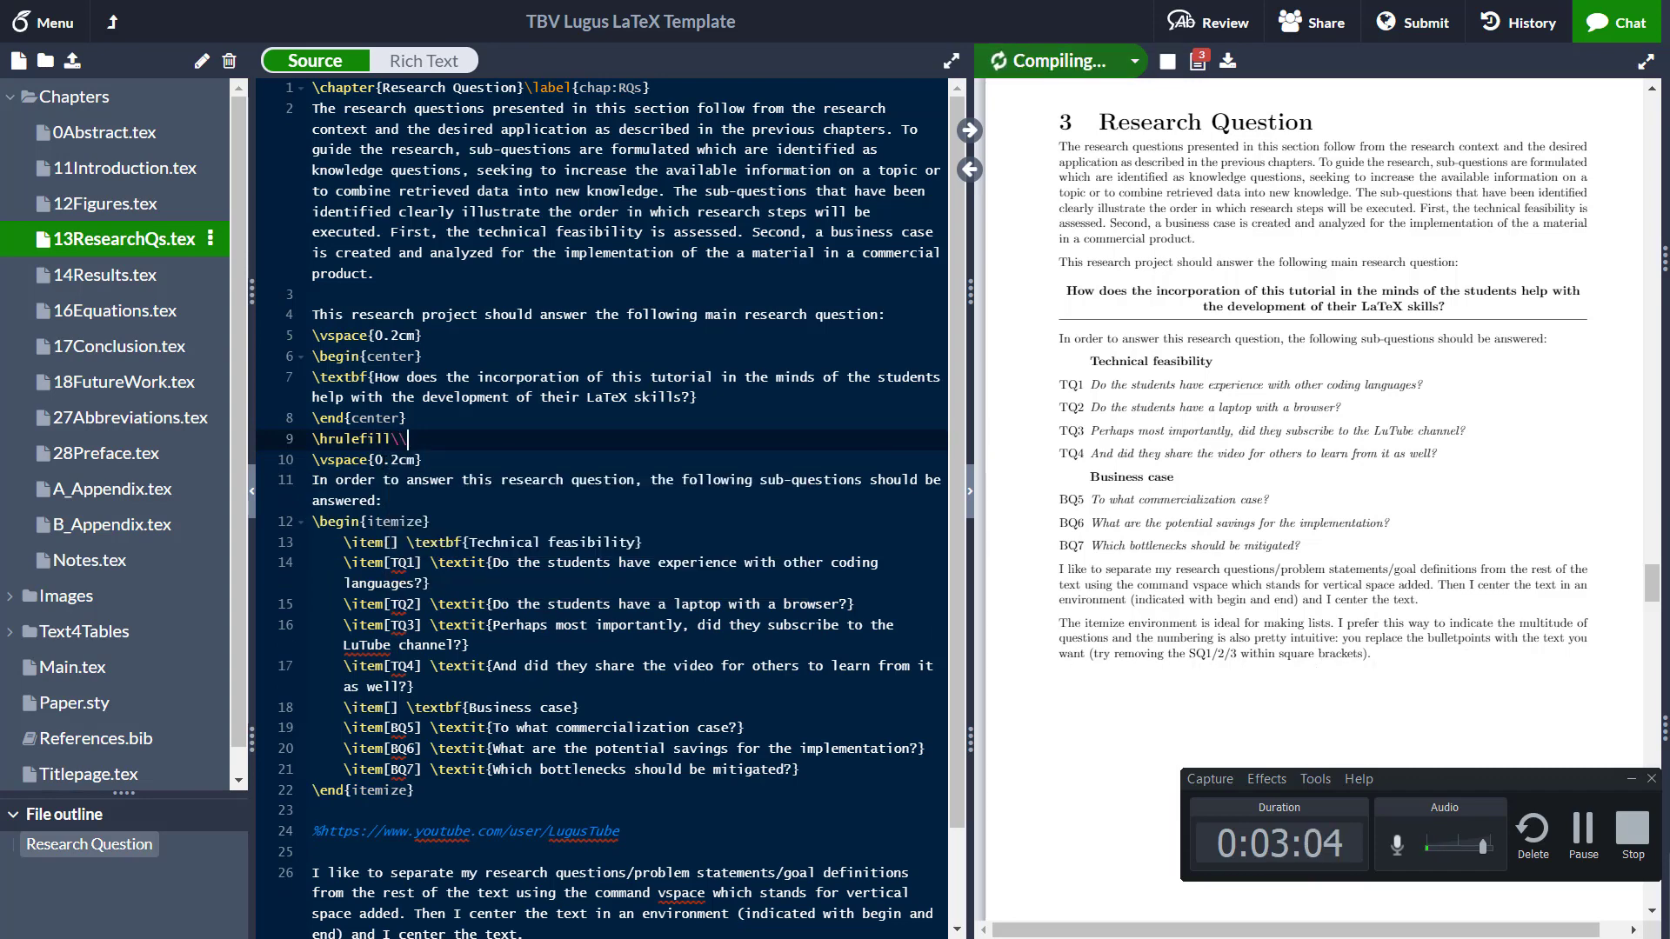
- Add \vspace{-0.3cm} on a new line between the end of the center environment and \hrulefill
left_click(429, 417)
key("Return")
type("\\")
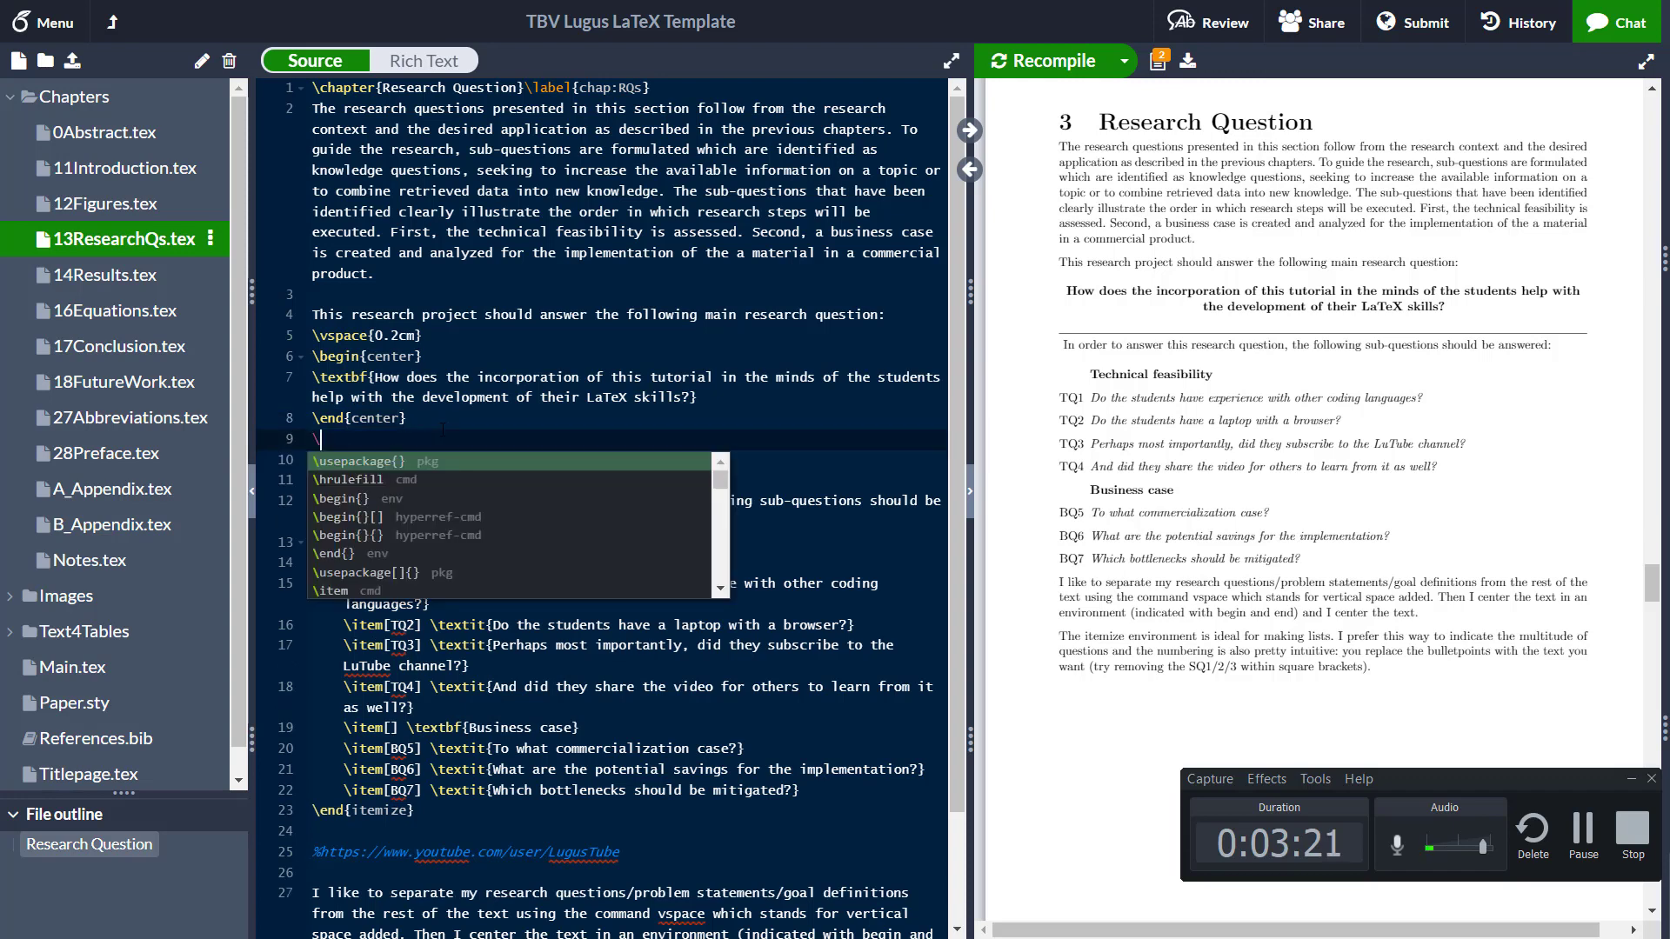
type("vspace{")
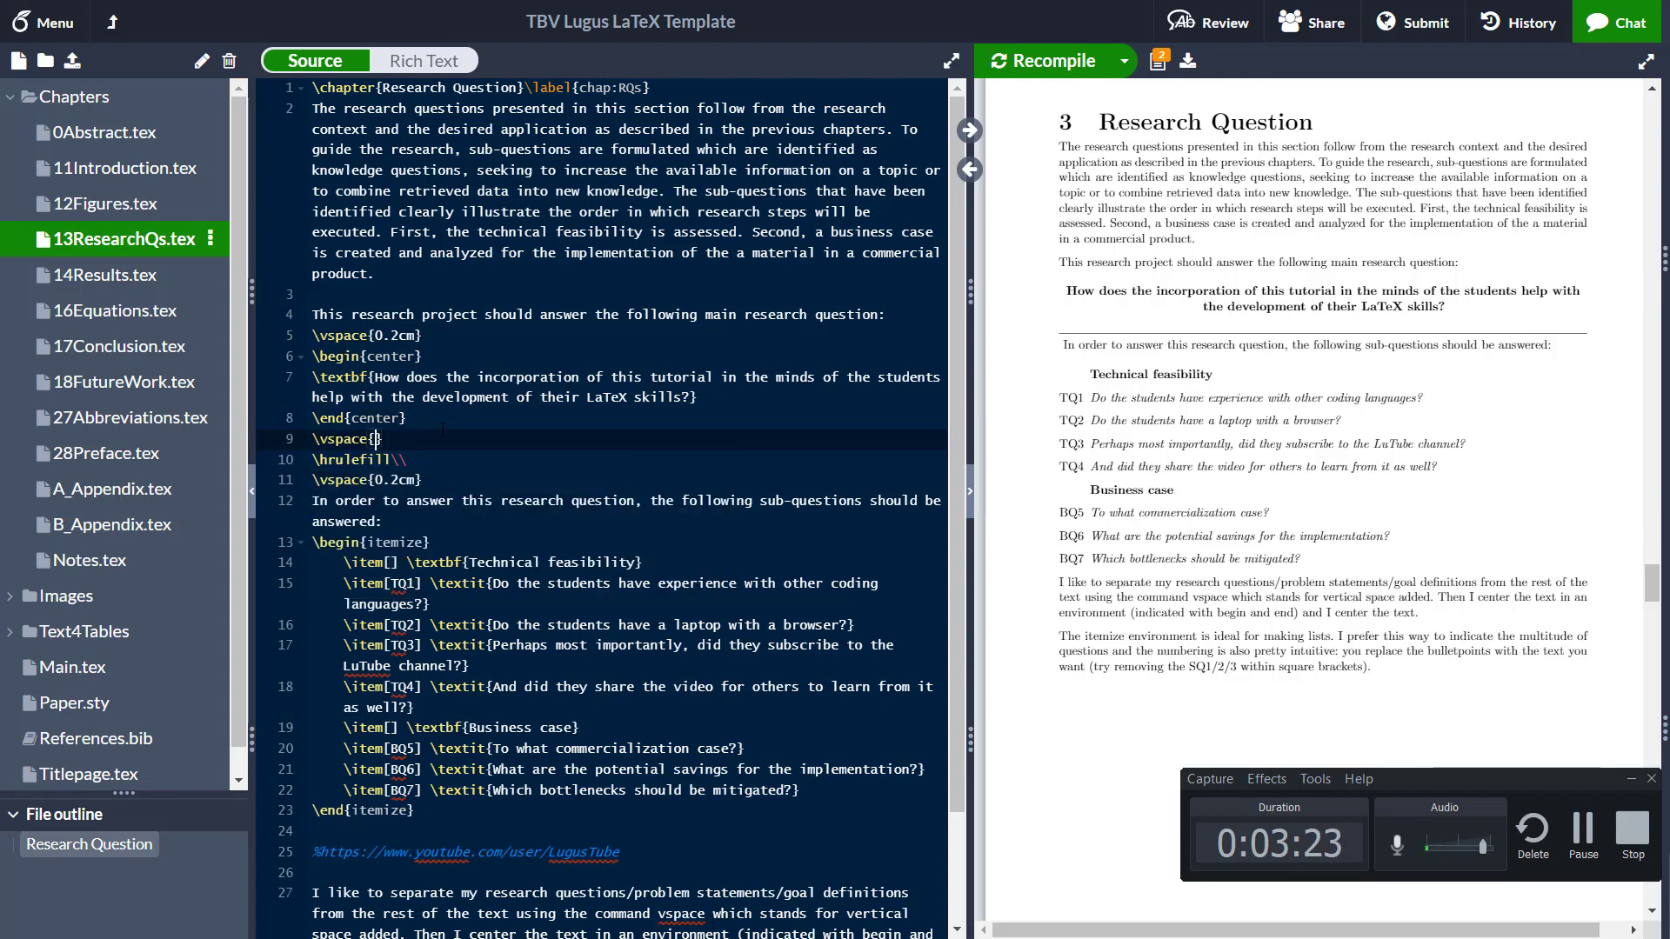
type("-0.3cm")
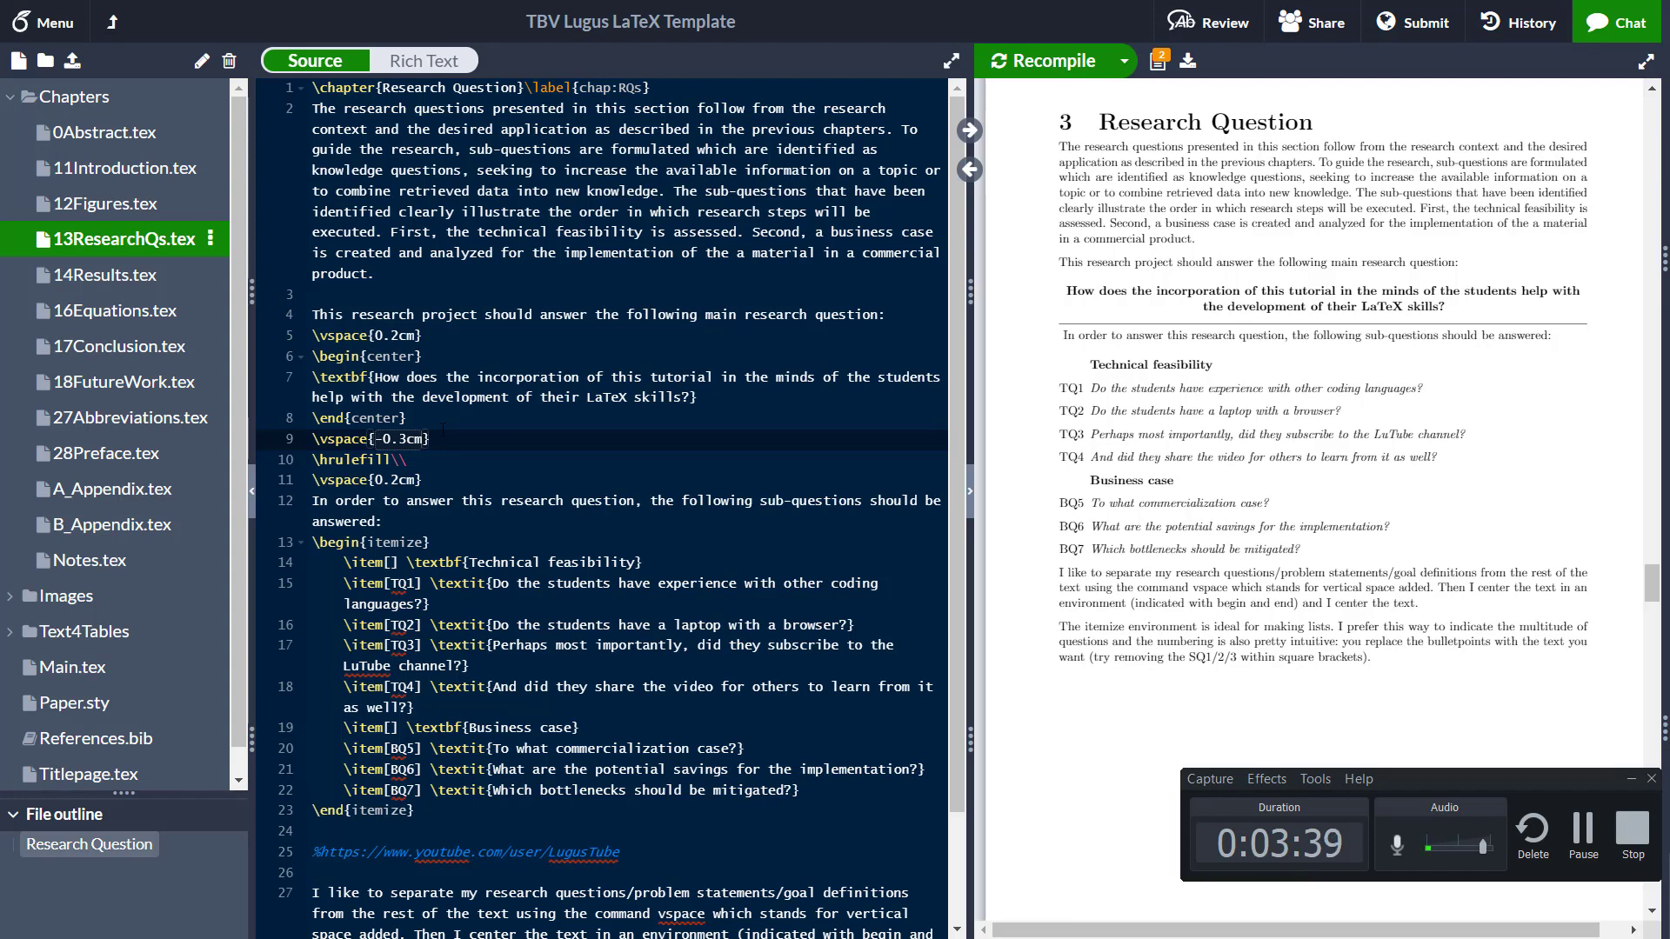
- Make room with blank lines below the sentence introducing the sub-questions and insert a new itemize environment there
scroll(409, 435, "down", 2)
left_click(402, 439)
key("Return")
key("Return")
key("Return")
key("Return")
key("Return")
key("Return")
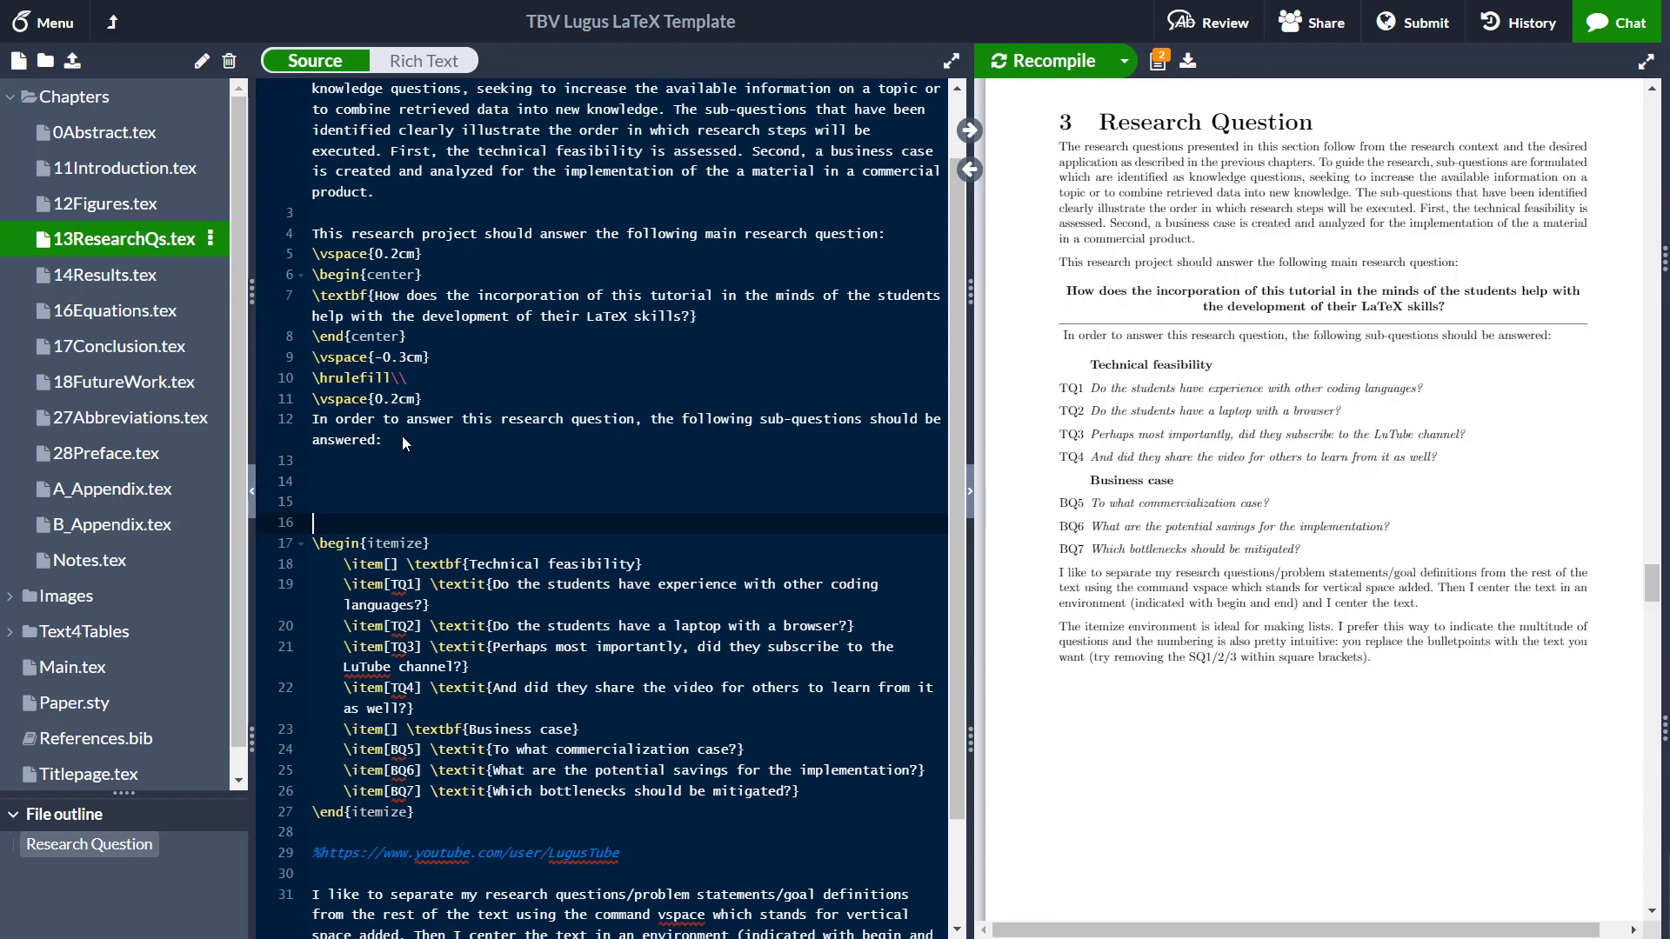
left_click(387, 490)
type("\begin{i")
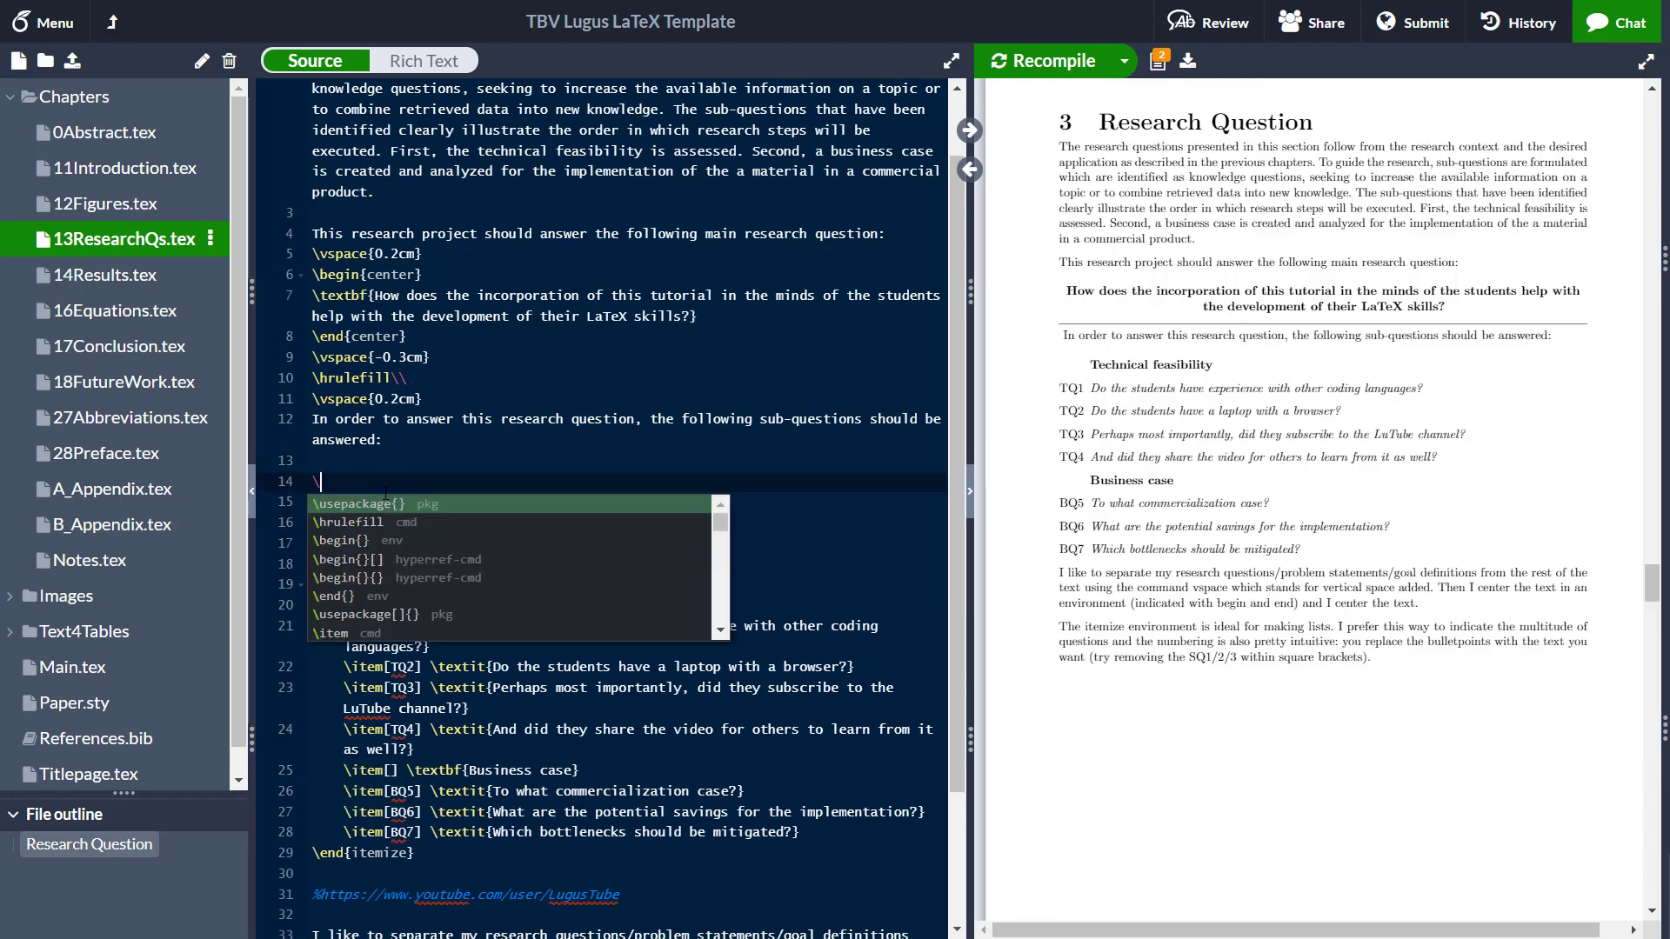
type("temi")
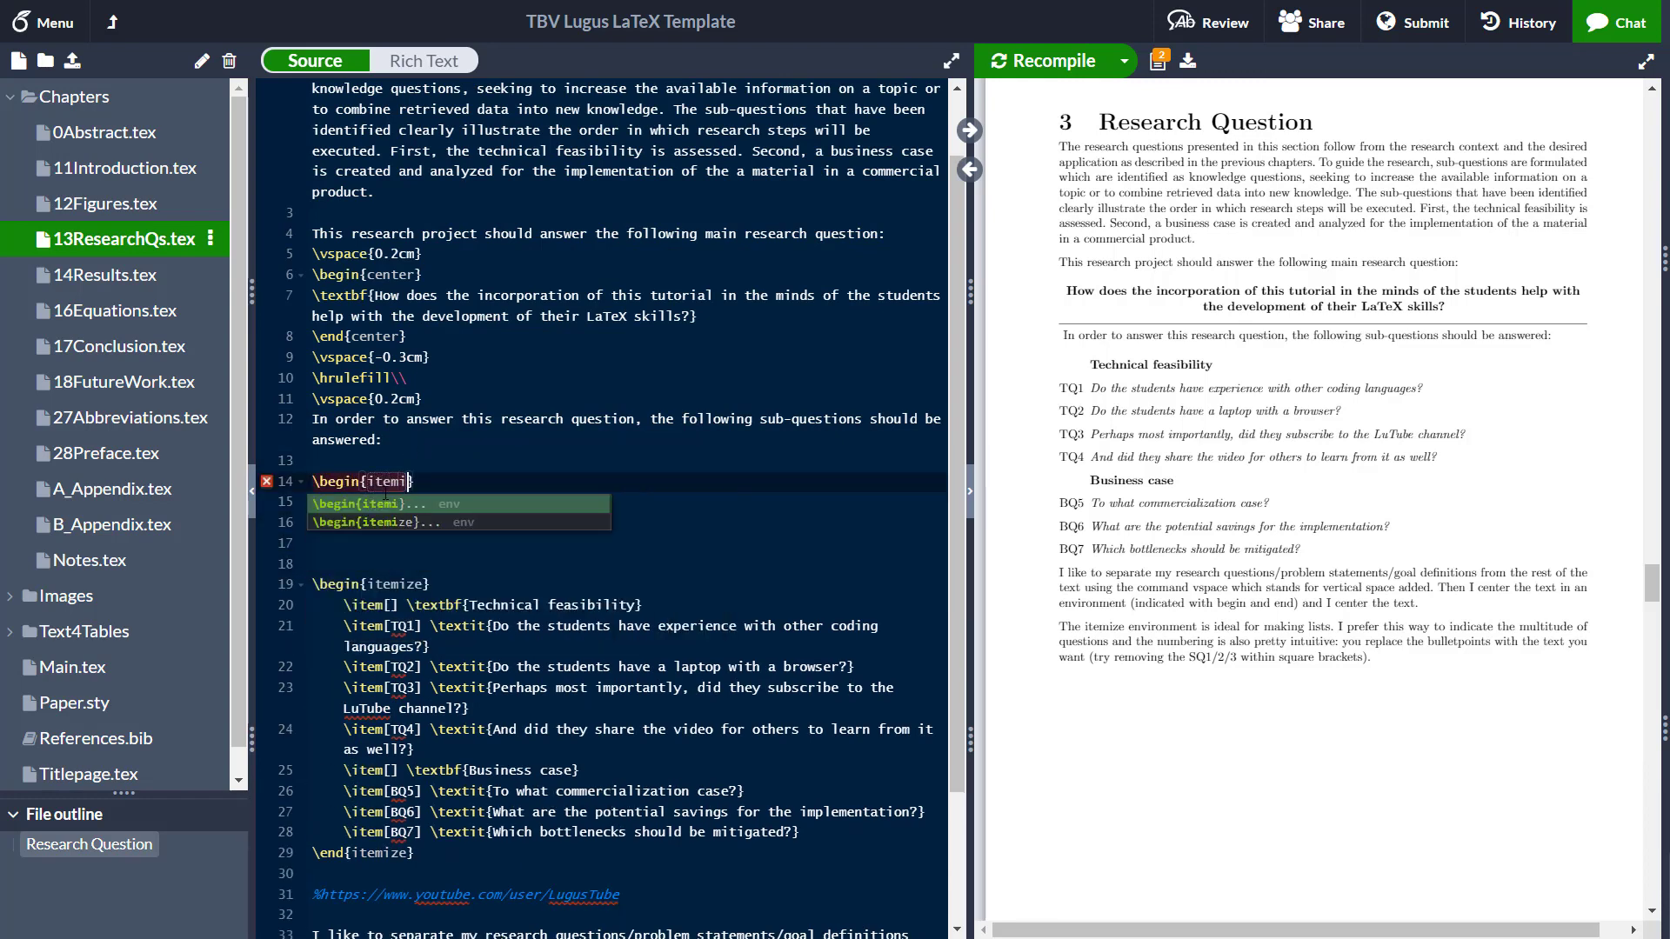
key("Down")
key("Return")
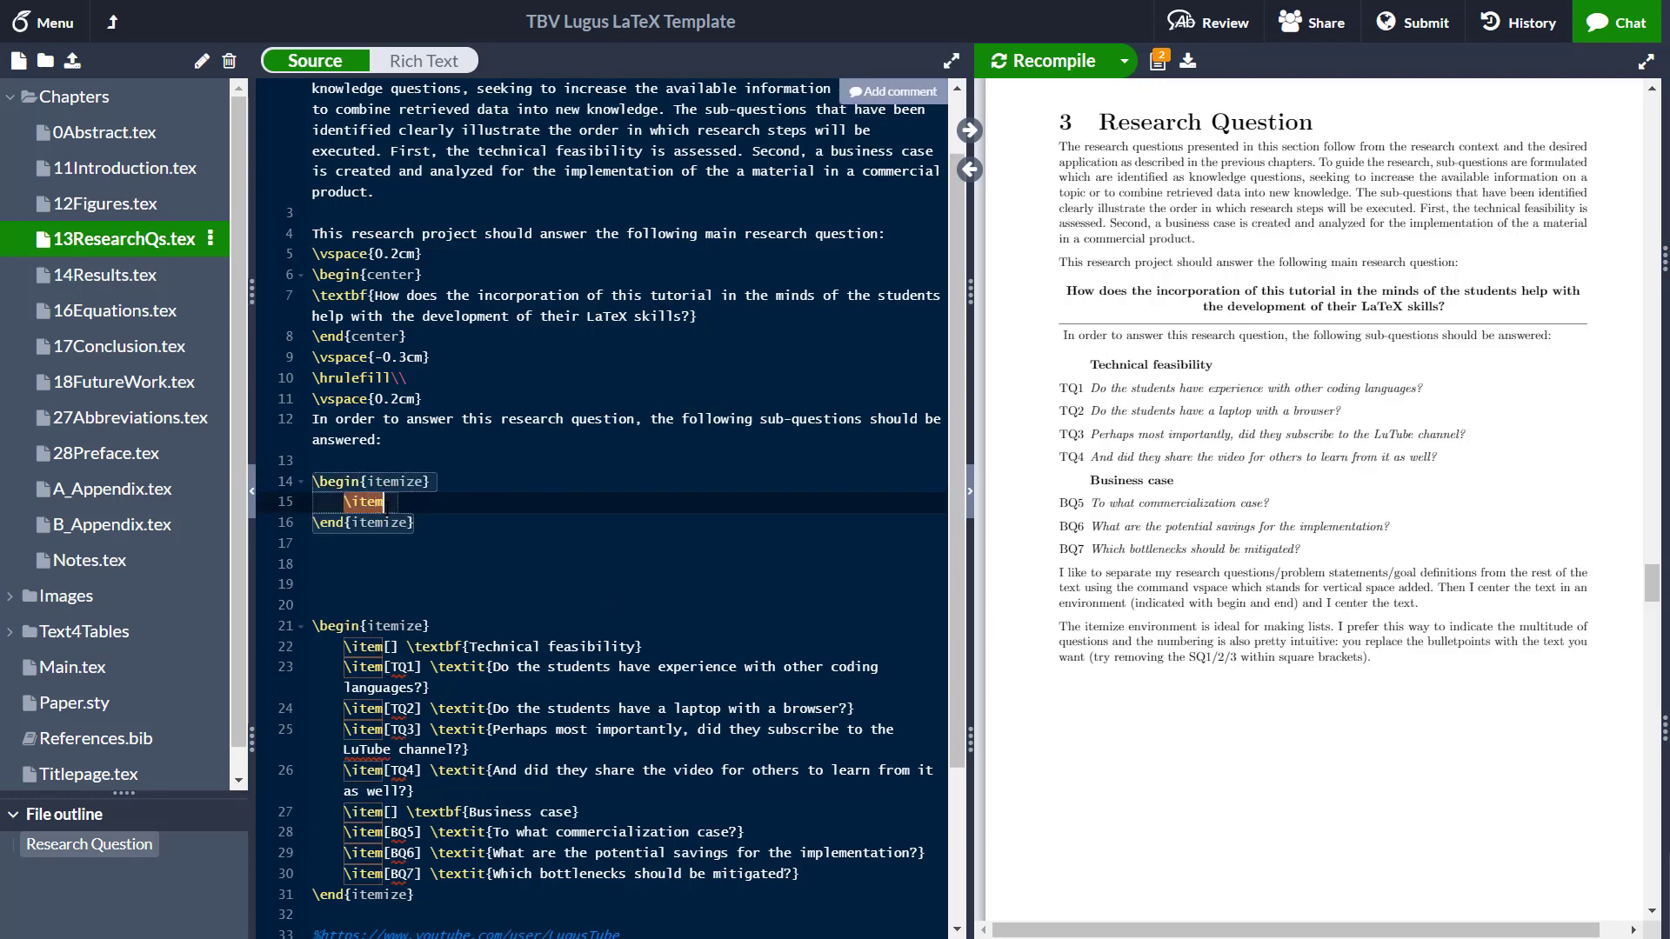
- Fill the new itemize list with the items Option 1 and Option 2
type("Option 1")
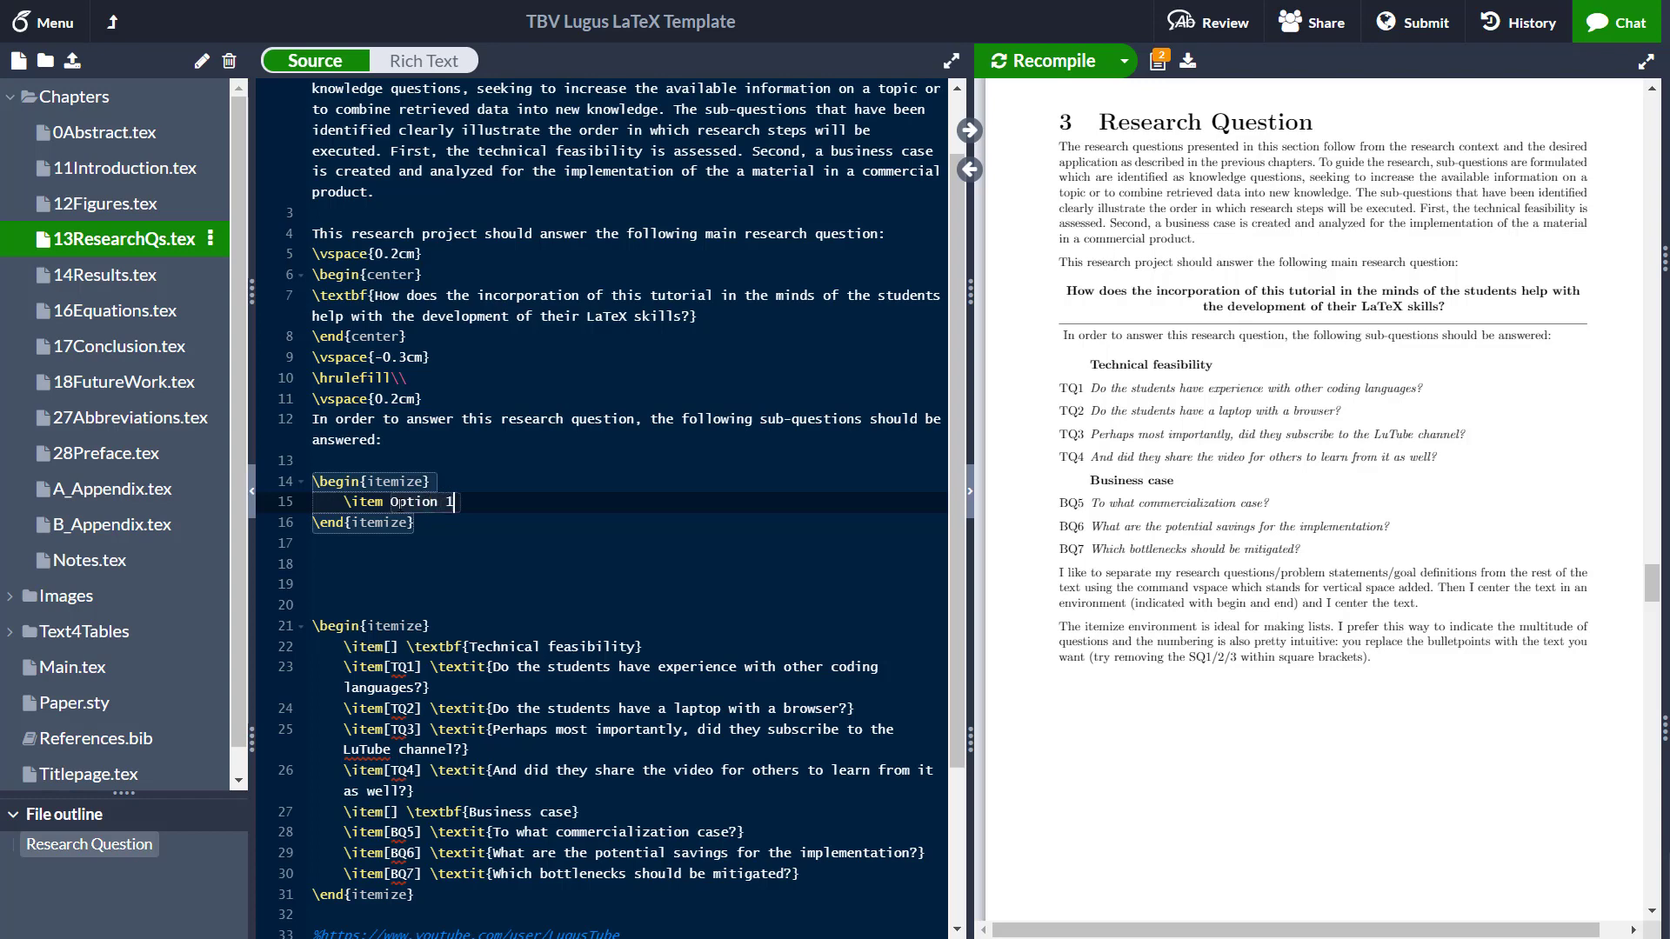
key("Return")
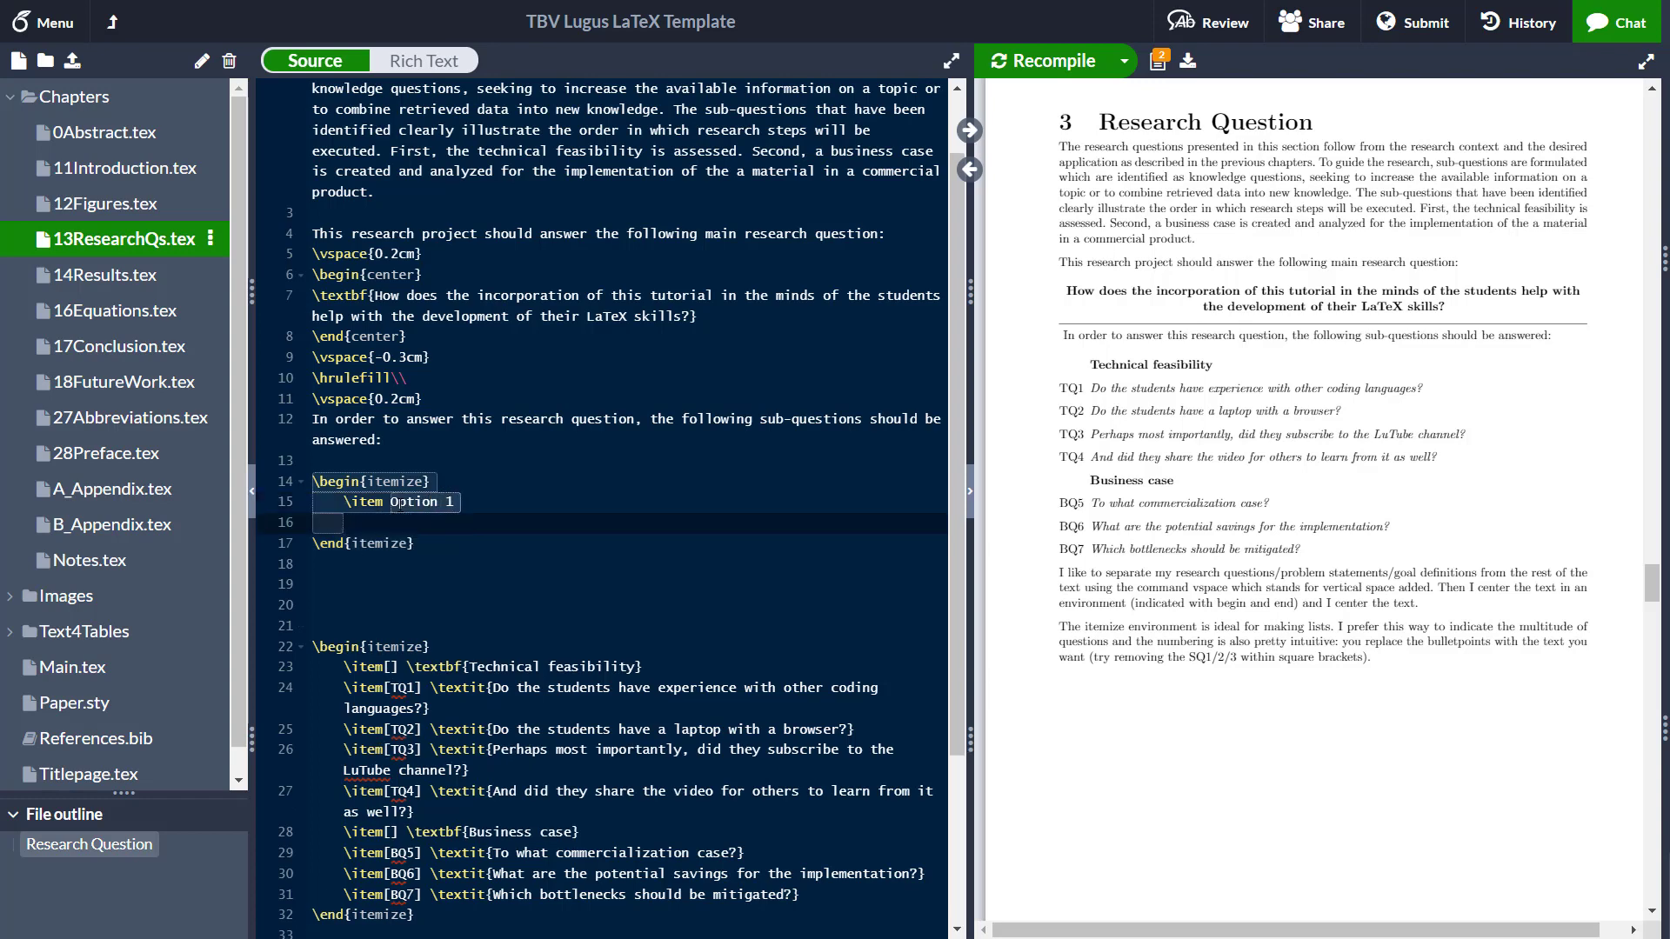
type("\\item option 2")
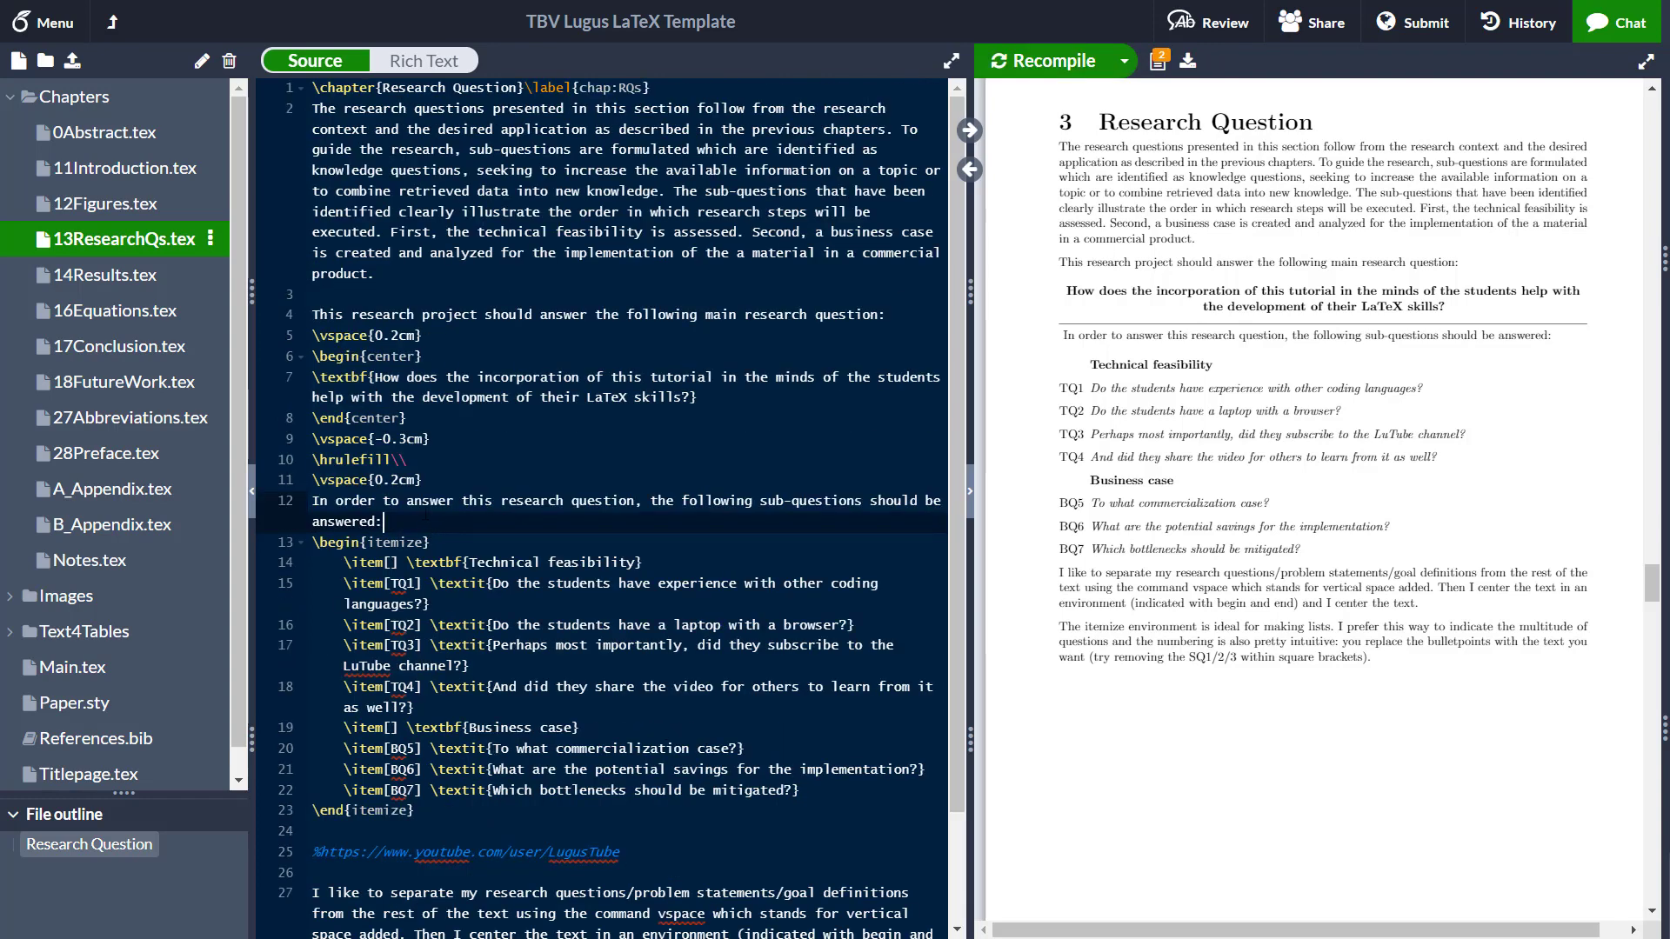
scroll(446, 532, "down", 2)
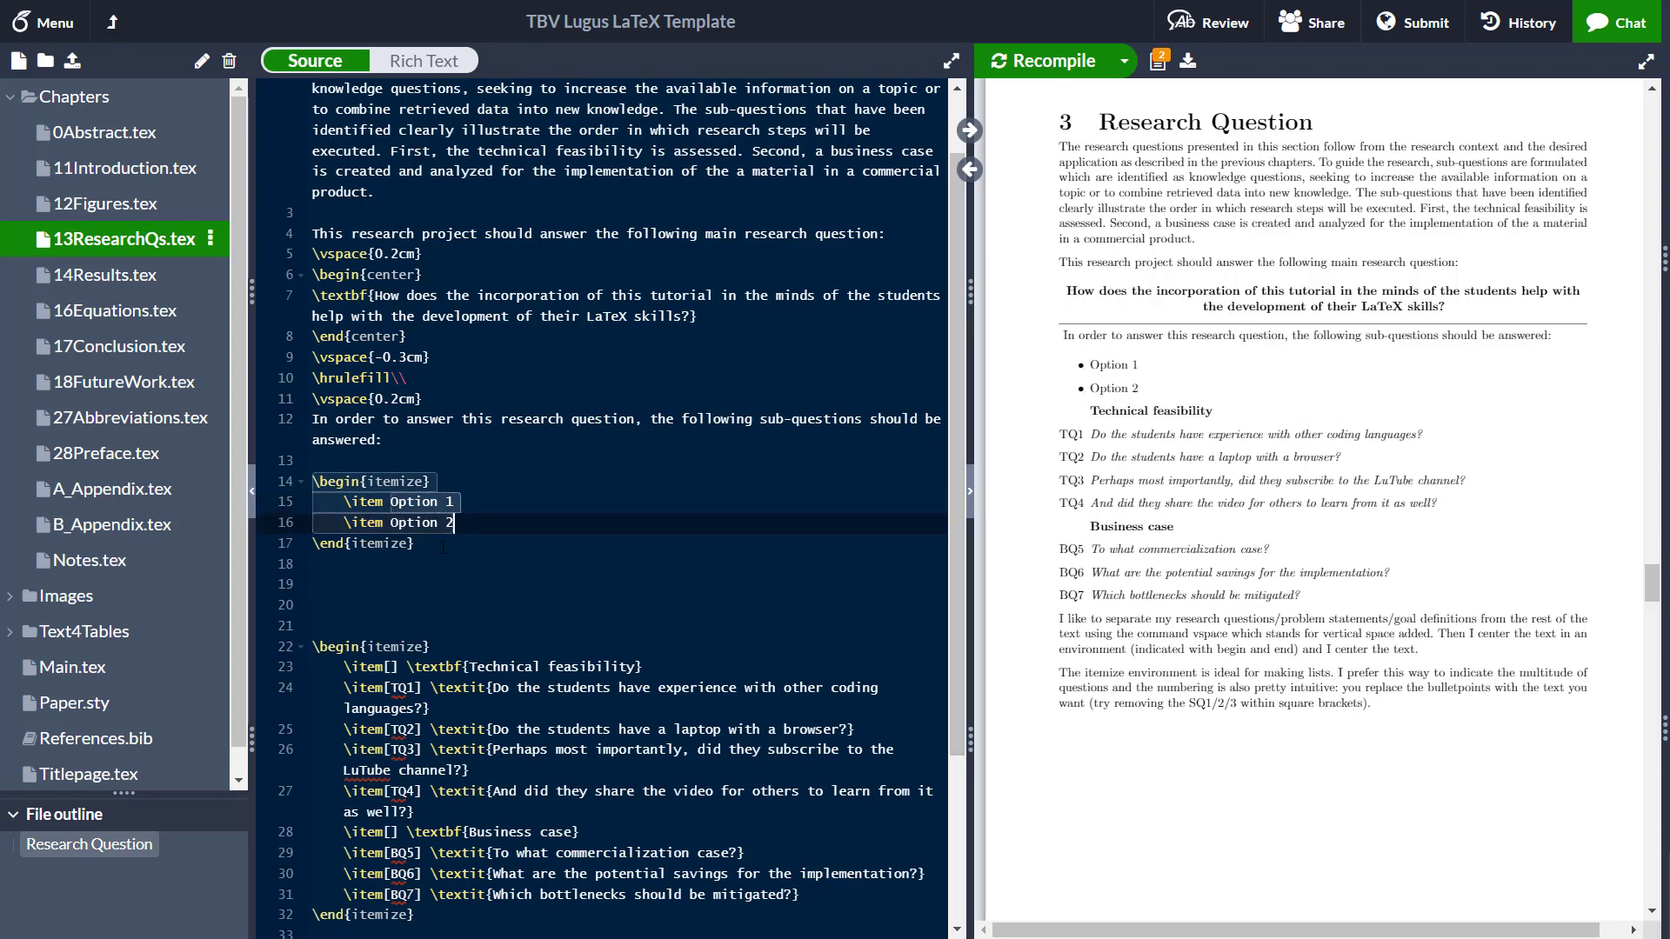
- Inspect the last lines of the example list and the bold Technical feasibility item in the sub-question list
left_click(443, 546)
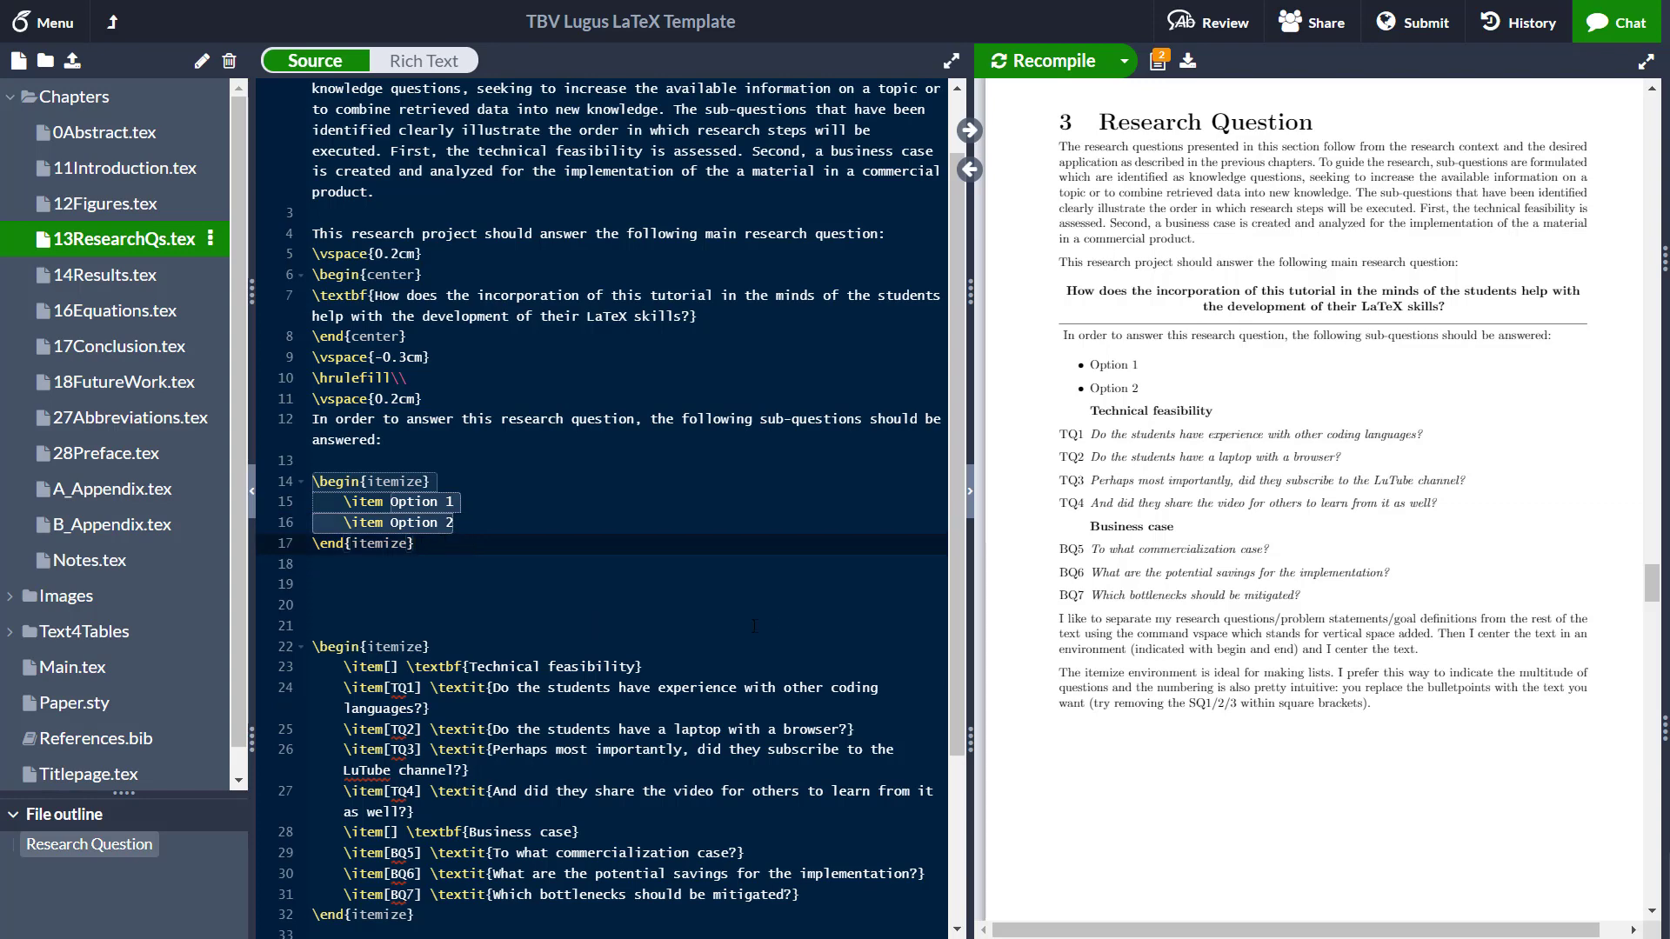
left_click_drag(426, 546, 391, 523)
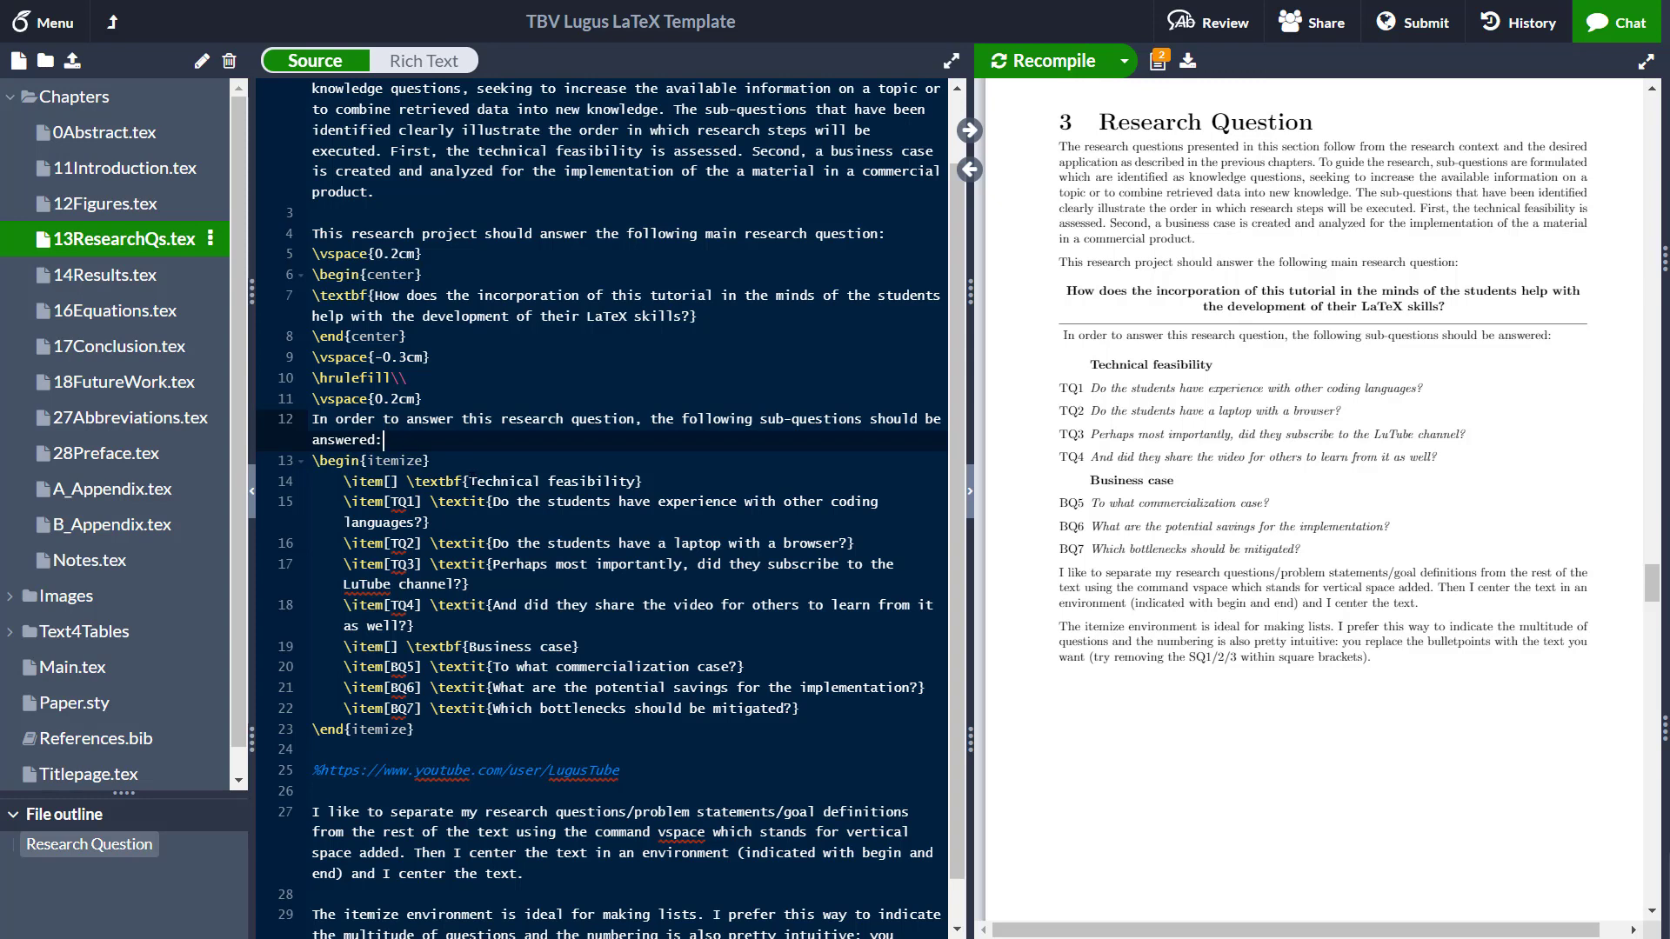
left_click_drag(470, 481, 612, 480)
left_click(627, 482)
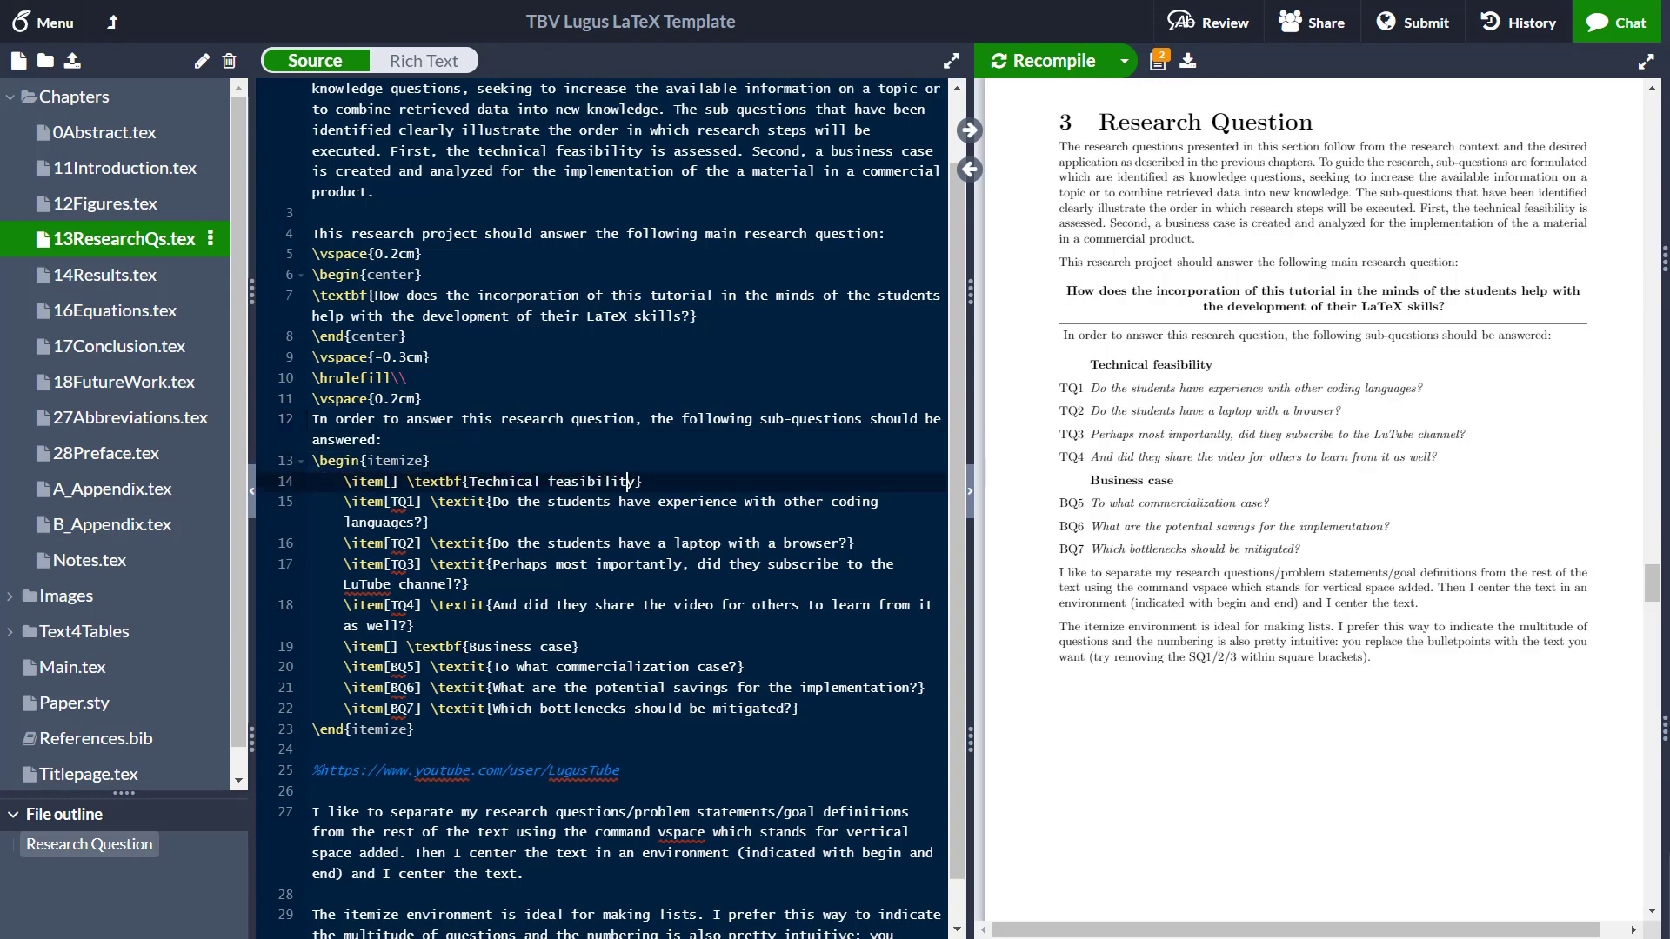
- Examine the sub-question list's bold Business case and Technical feasibility items, the bracketed TQ and BQ labels, and the opening itemize line
left_click_drag(470, 646, 574, 647)
left_click(575, 647)
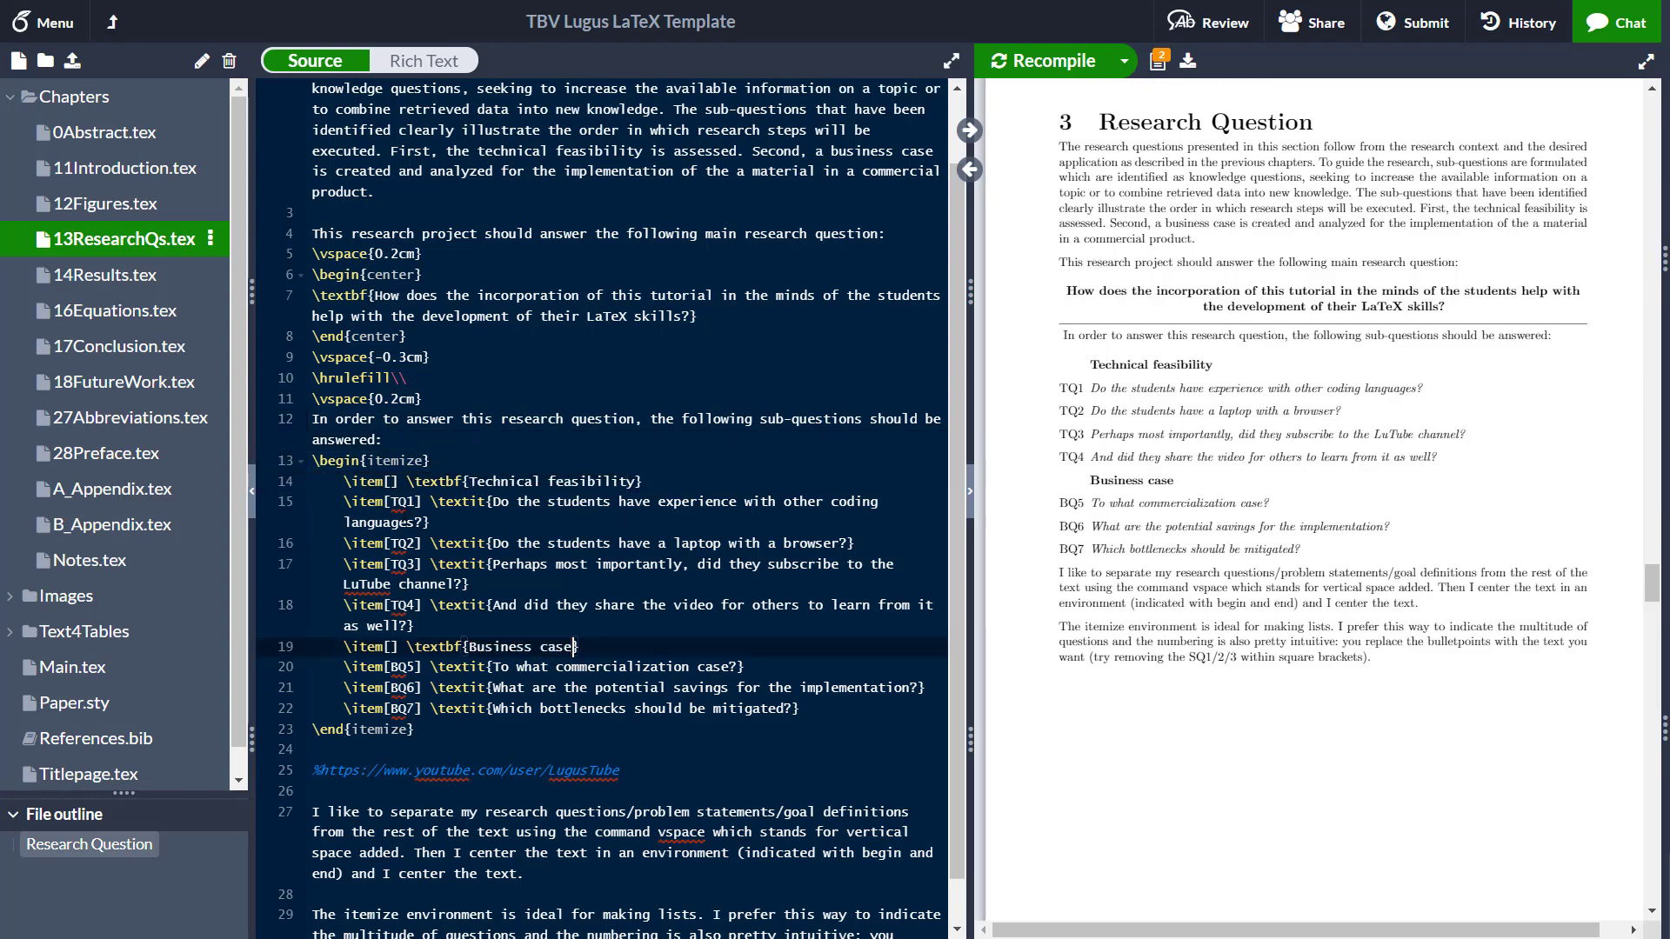
left_click(417, 501)
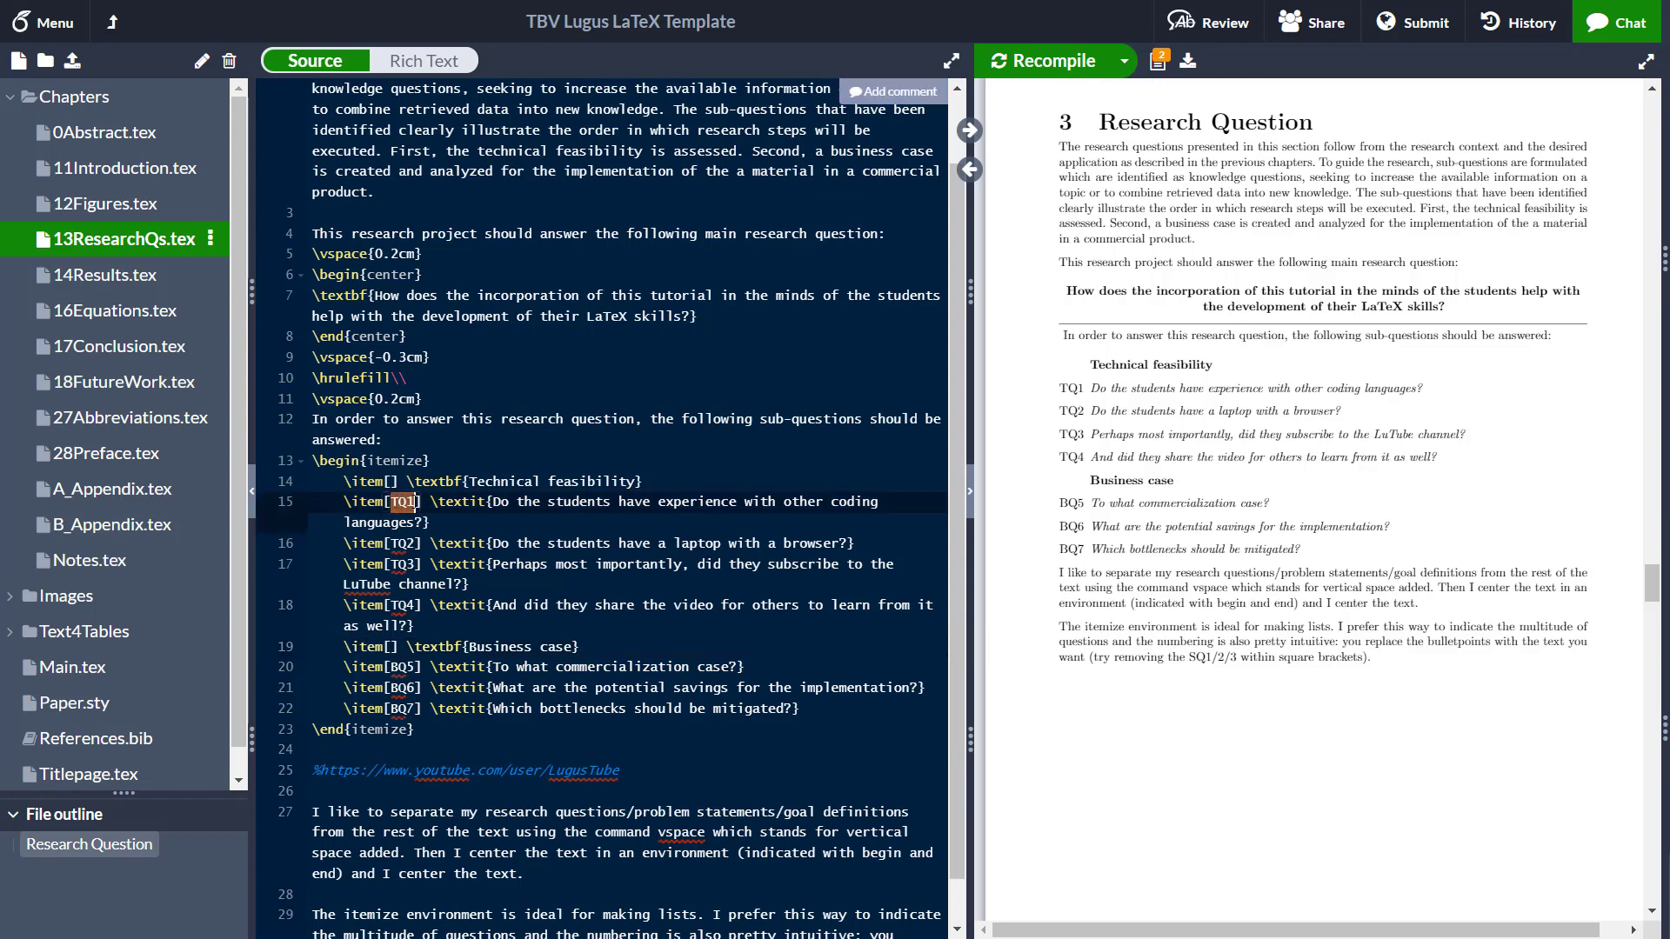
left_click(538, 481)
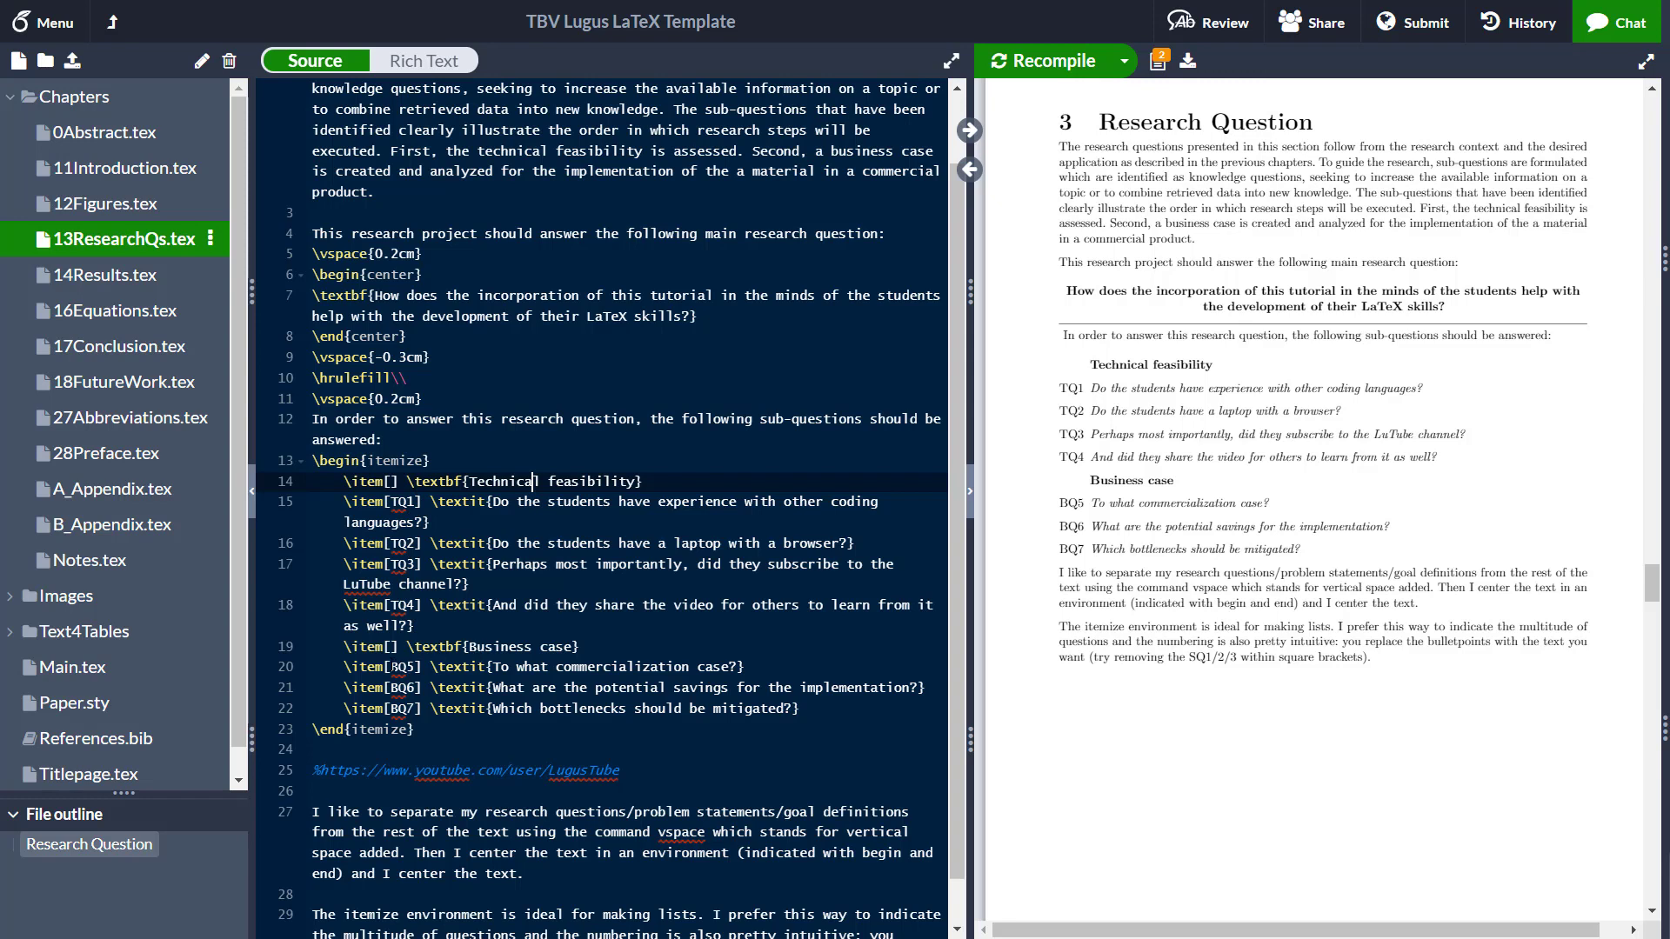
left_click(416, 666)
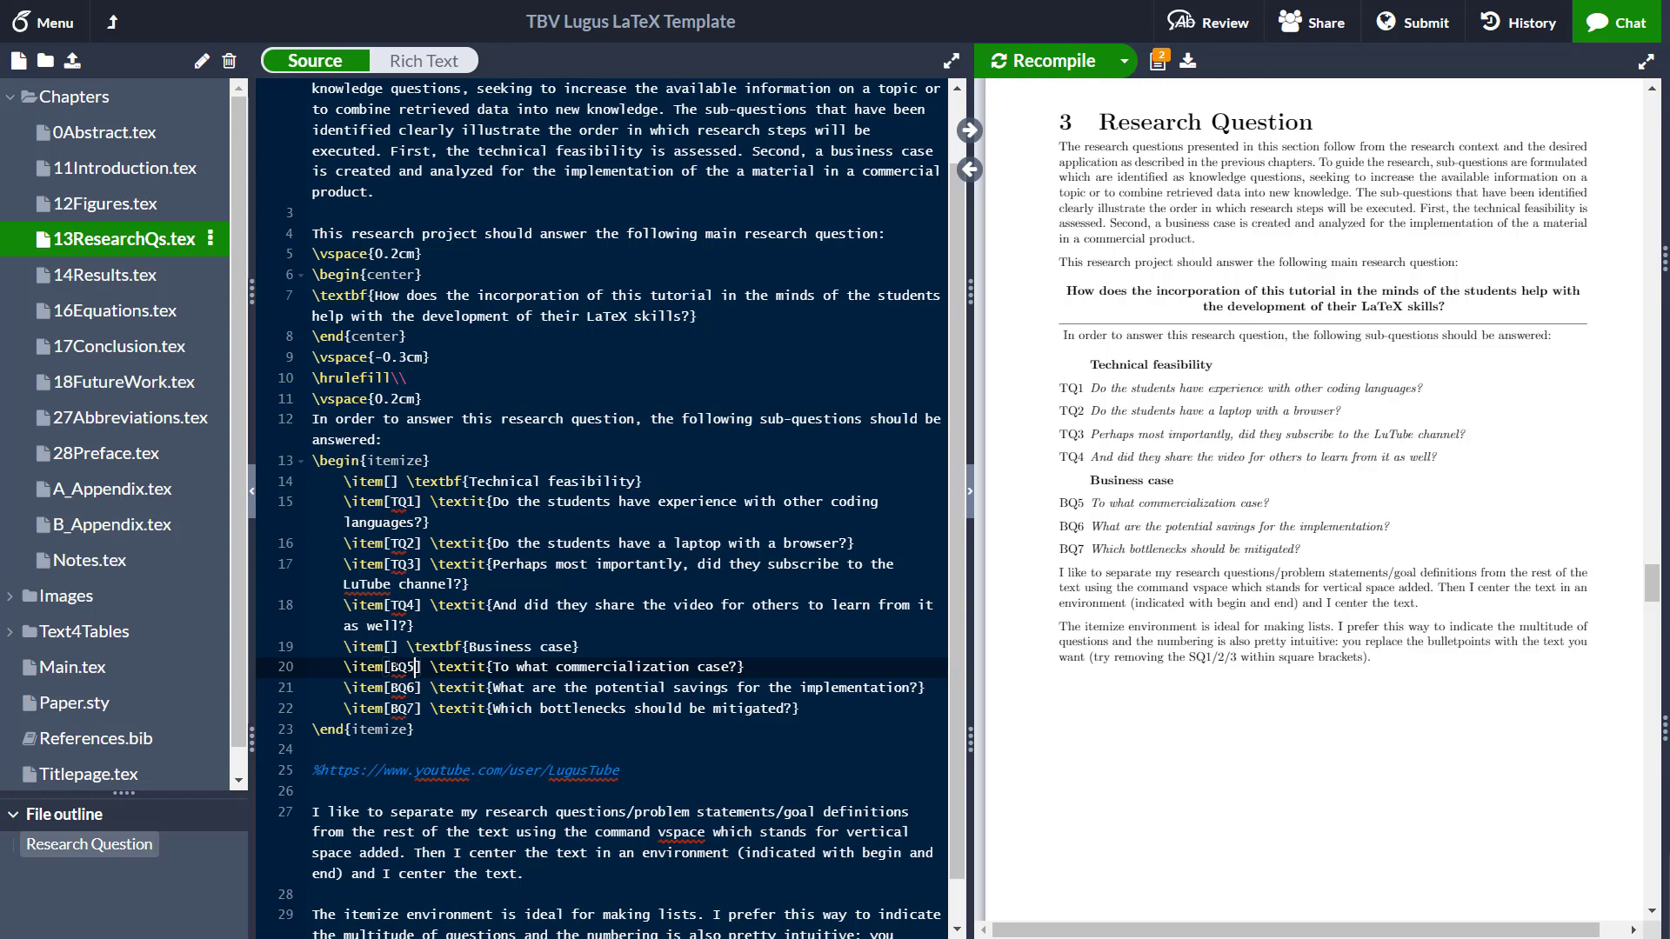
left_click(417, 687)
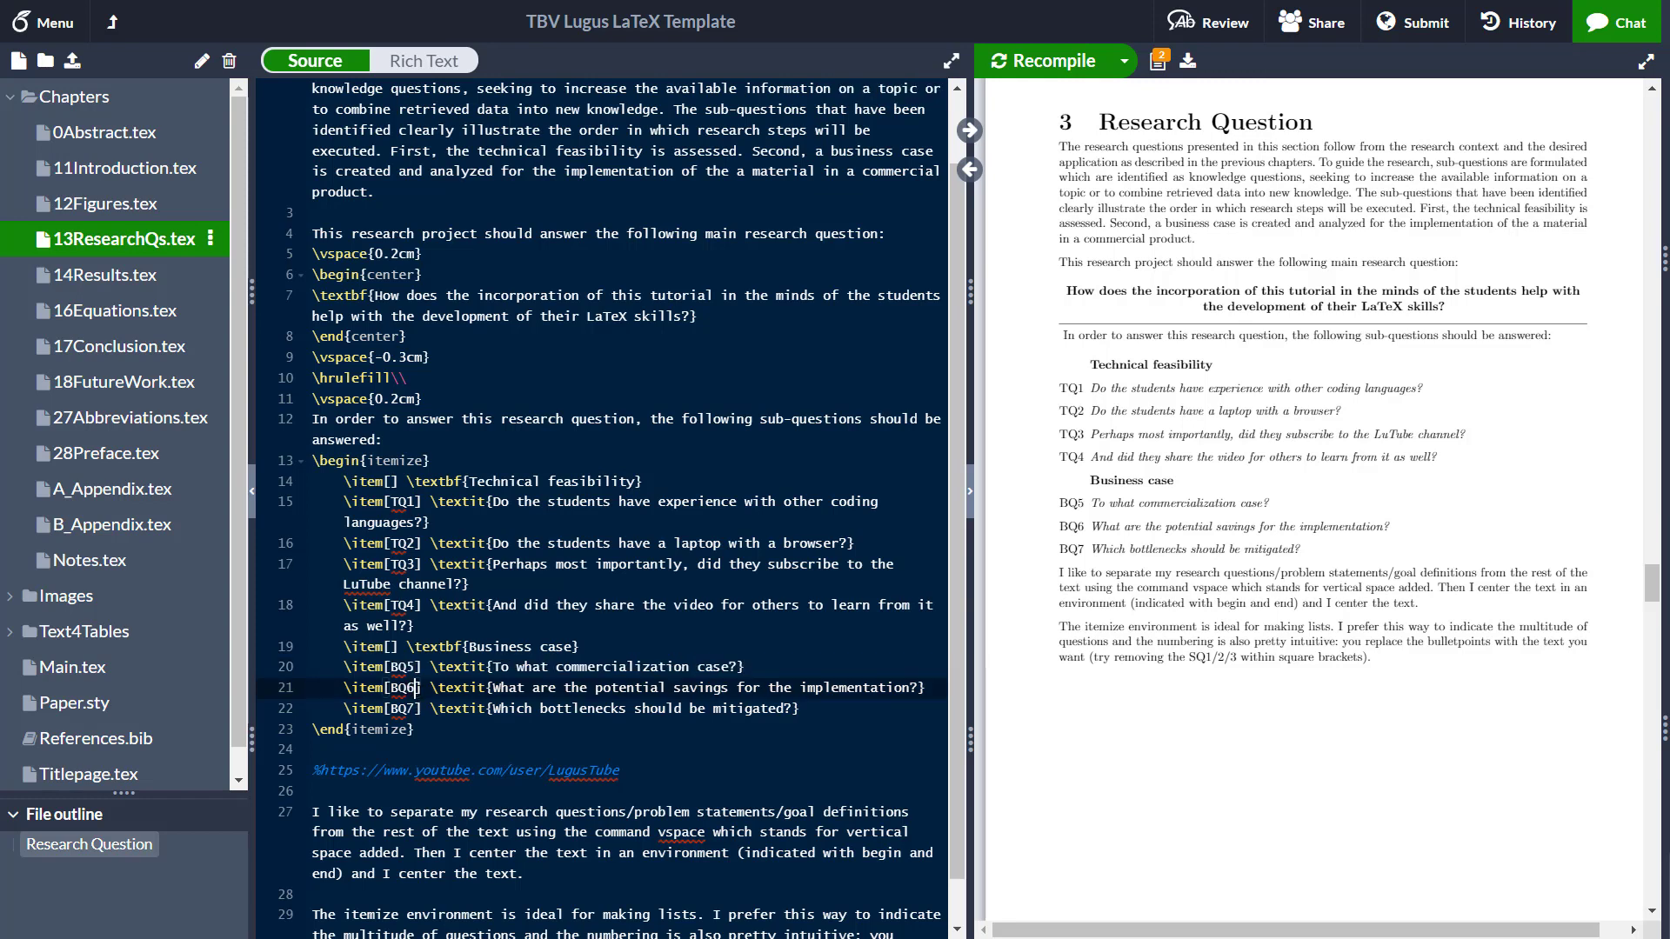
left_click(391, 502)
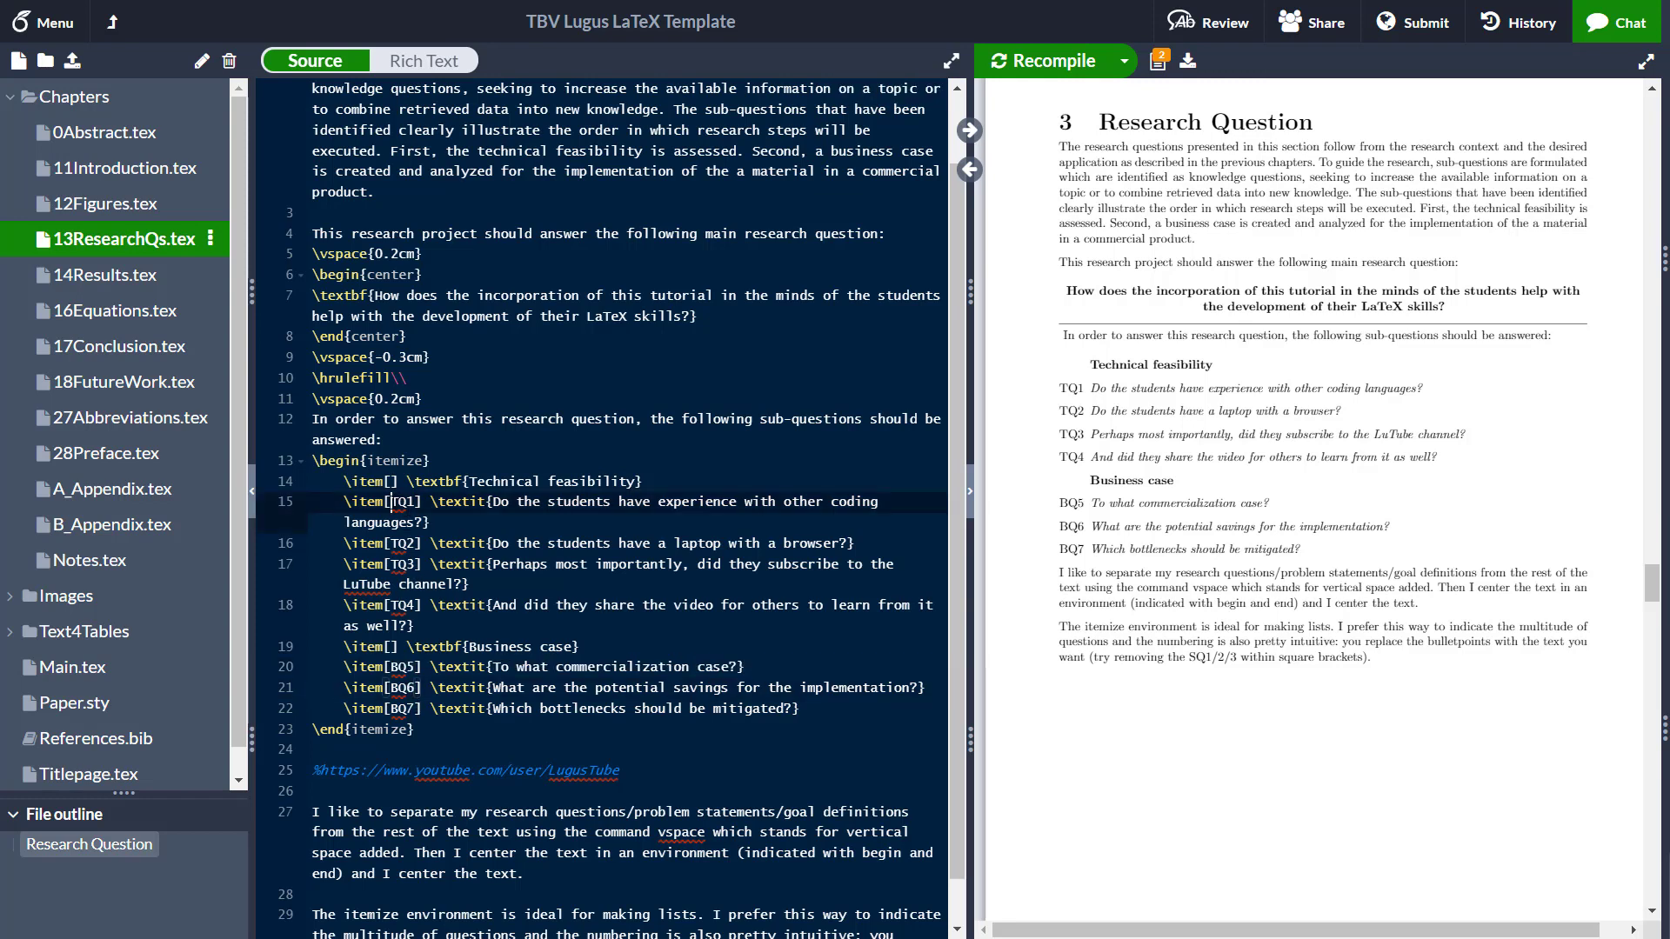
left_click(408, 667)
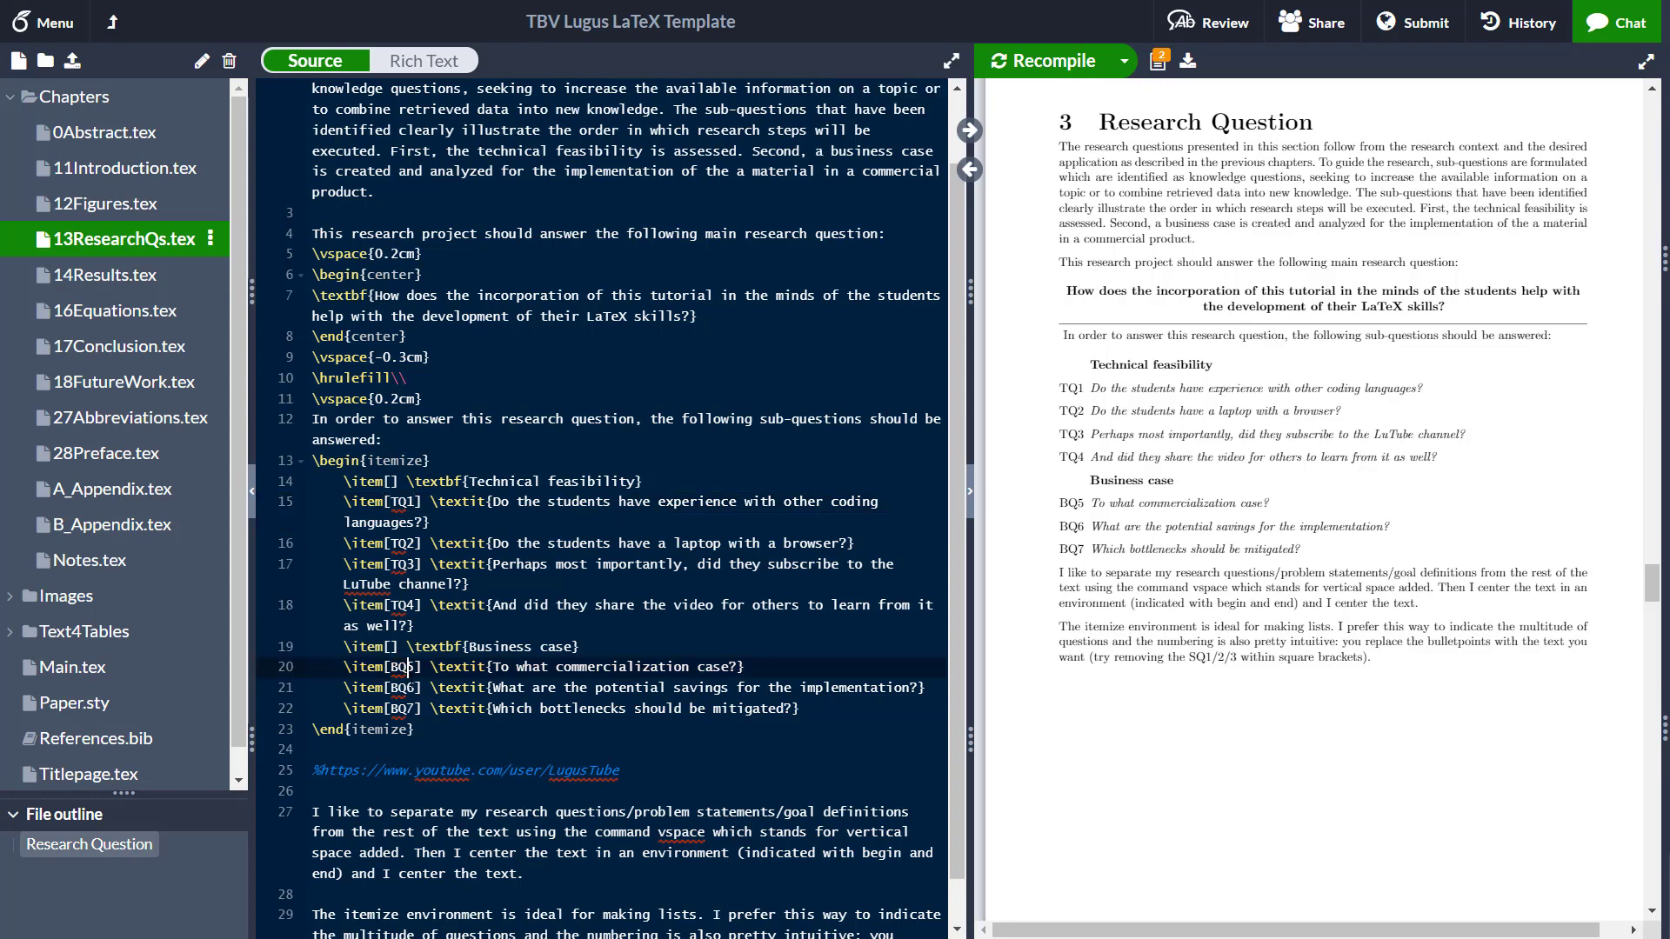
left_click(661, 523)
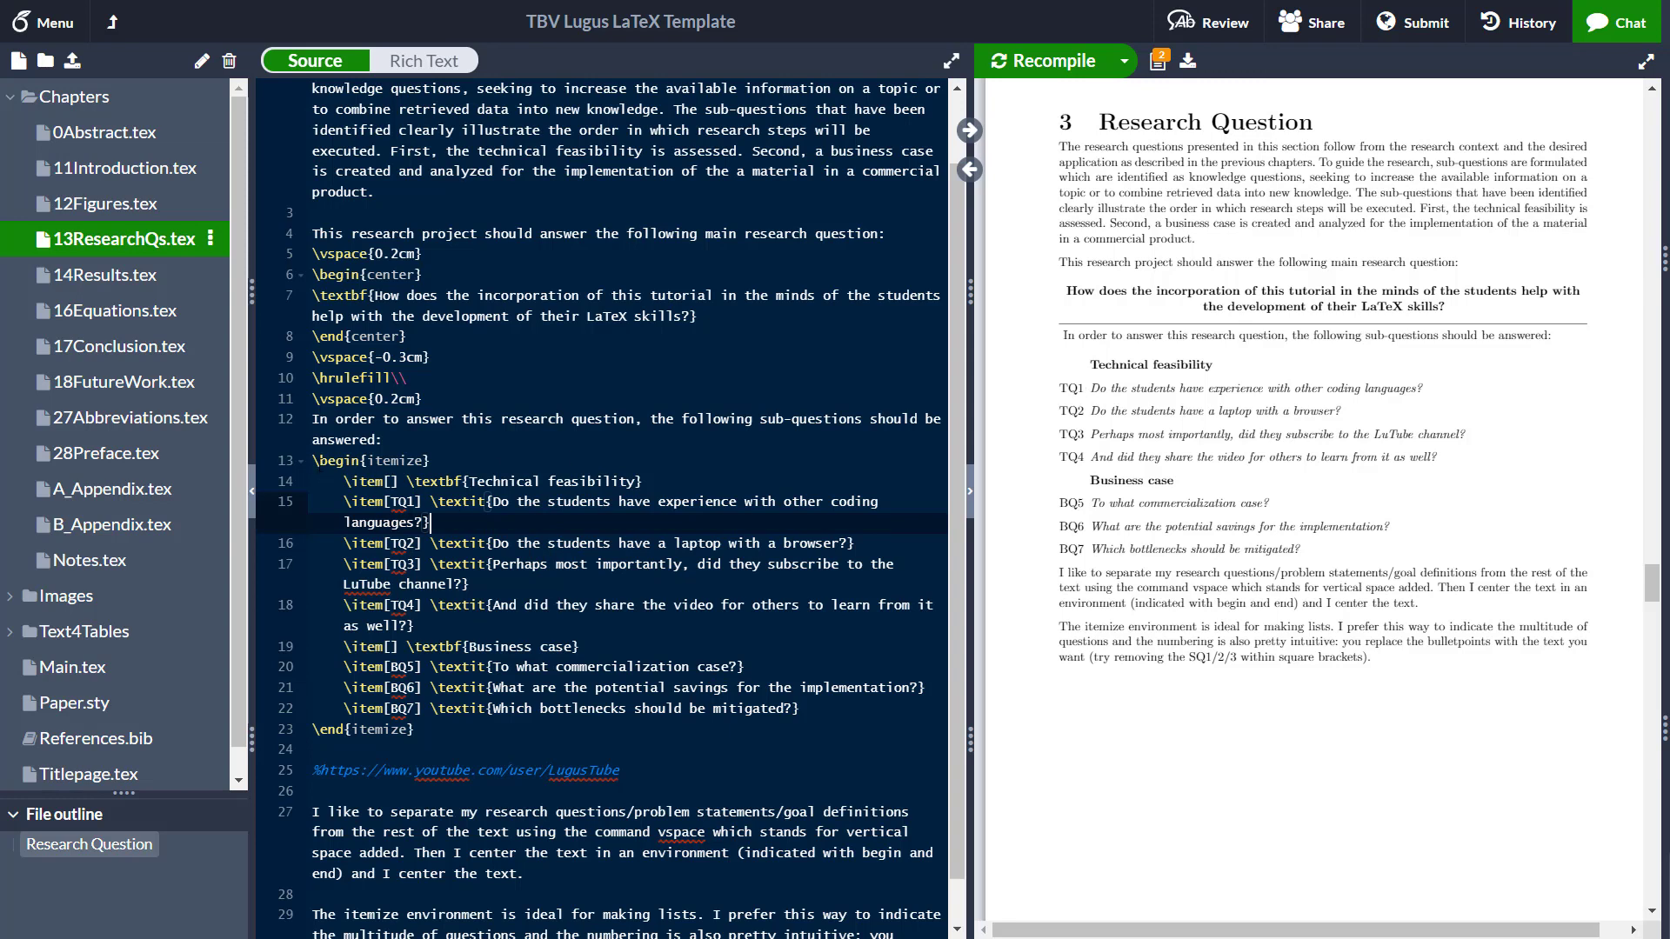
left_click_drag(313, 461, 431, 461)
left_click(423, 461)
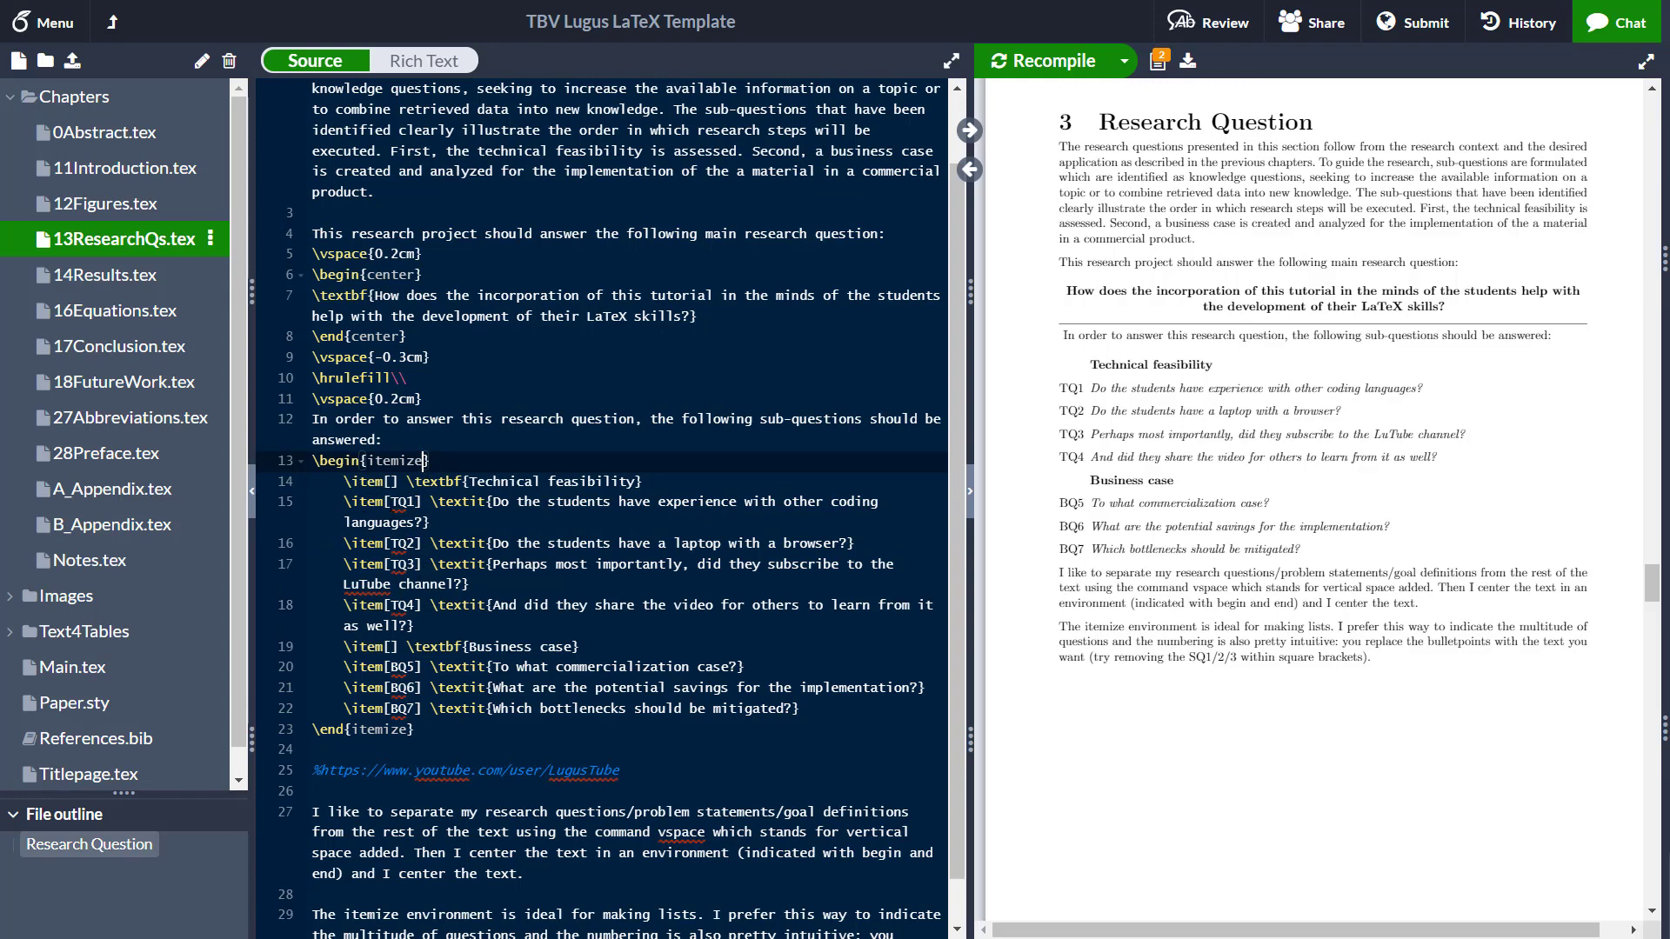
- Replace the TQ1 label of the first technical sub-question with $\diamond$ and recompile the document
left_click_drag(388, 502, 421, 503)
left_click(422, 502)
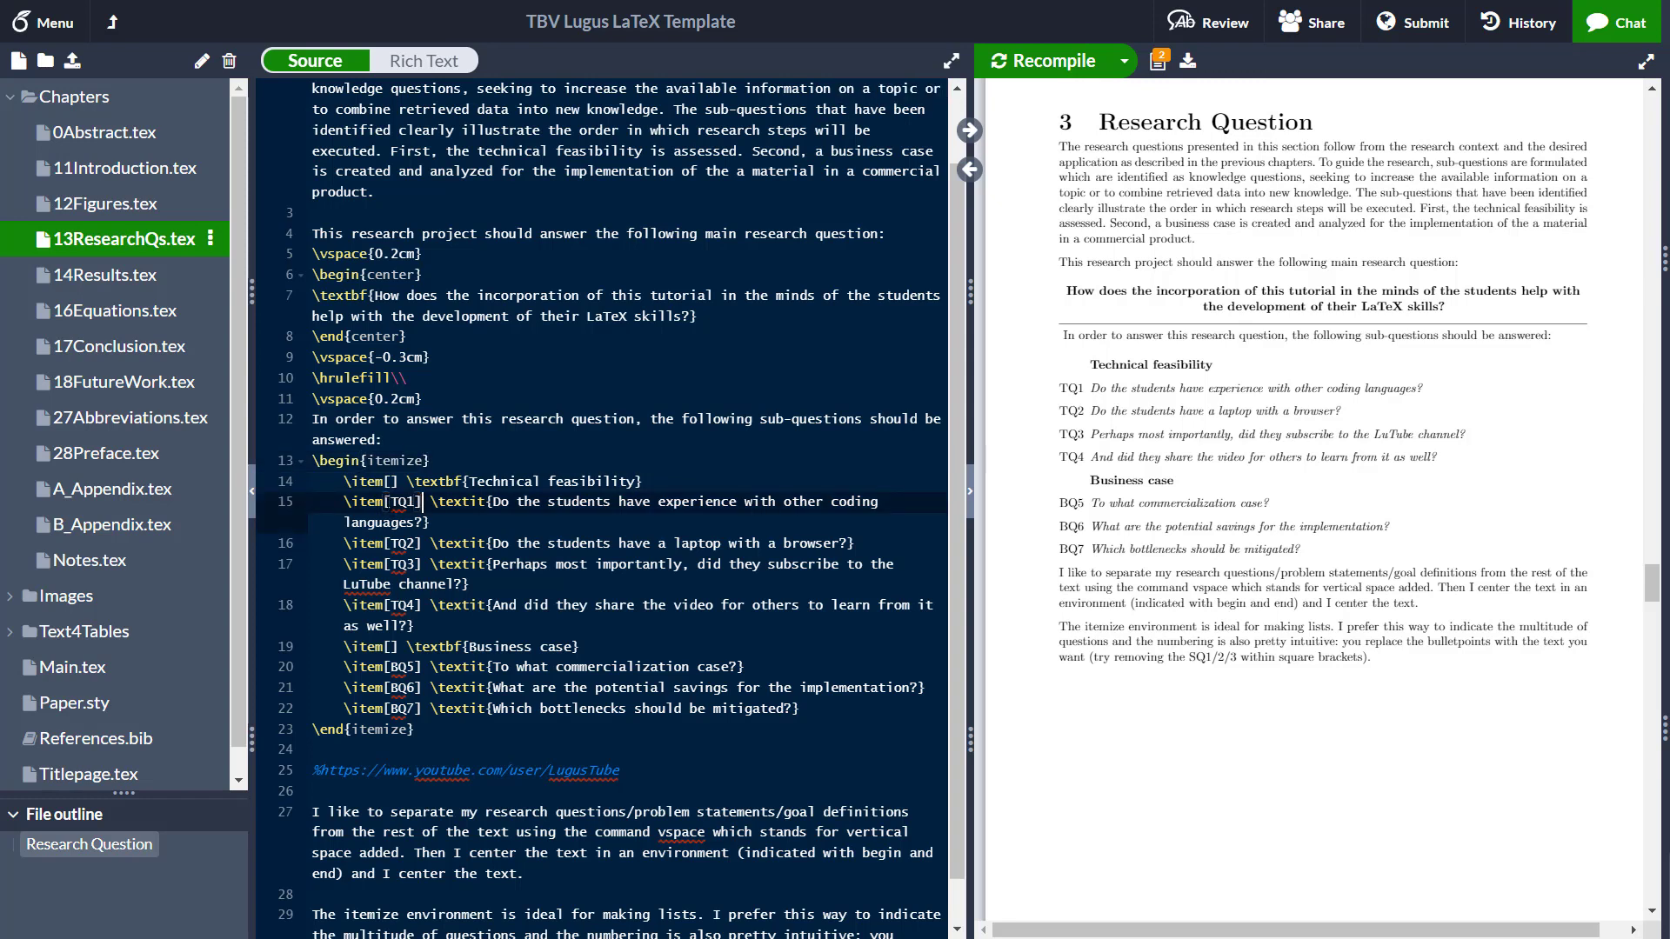
double_click(423, 502)
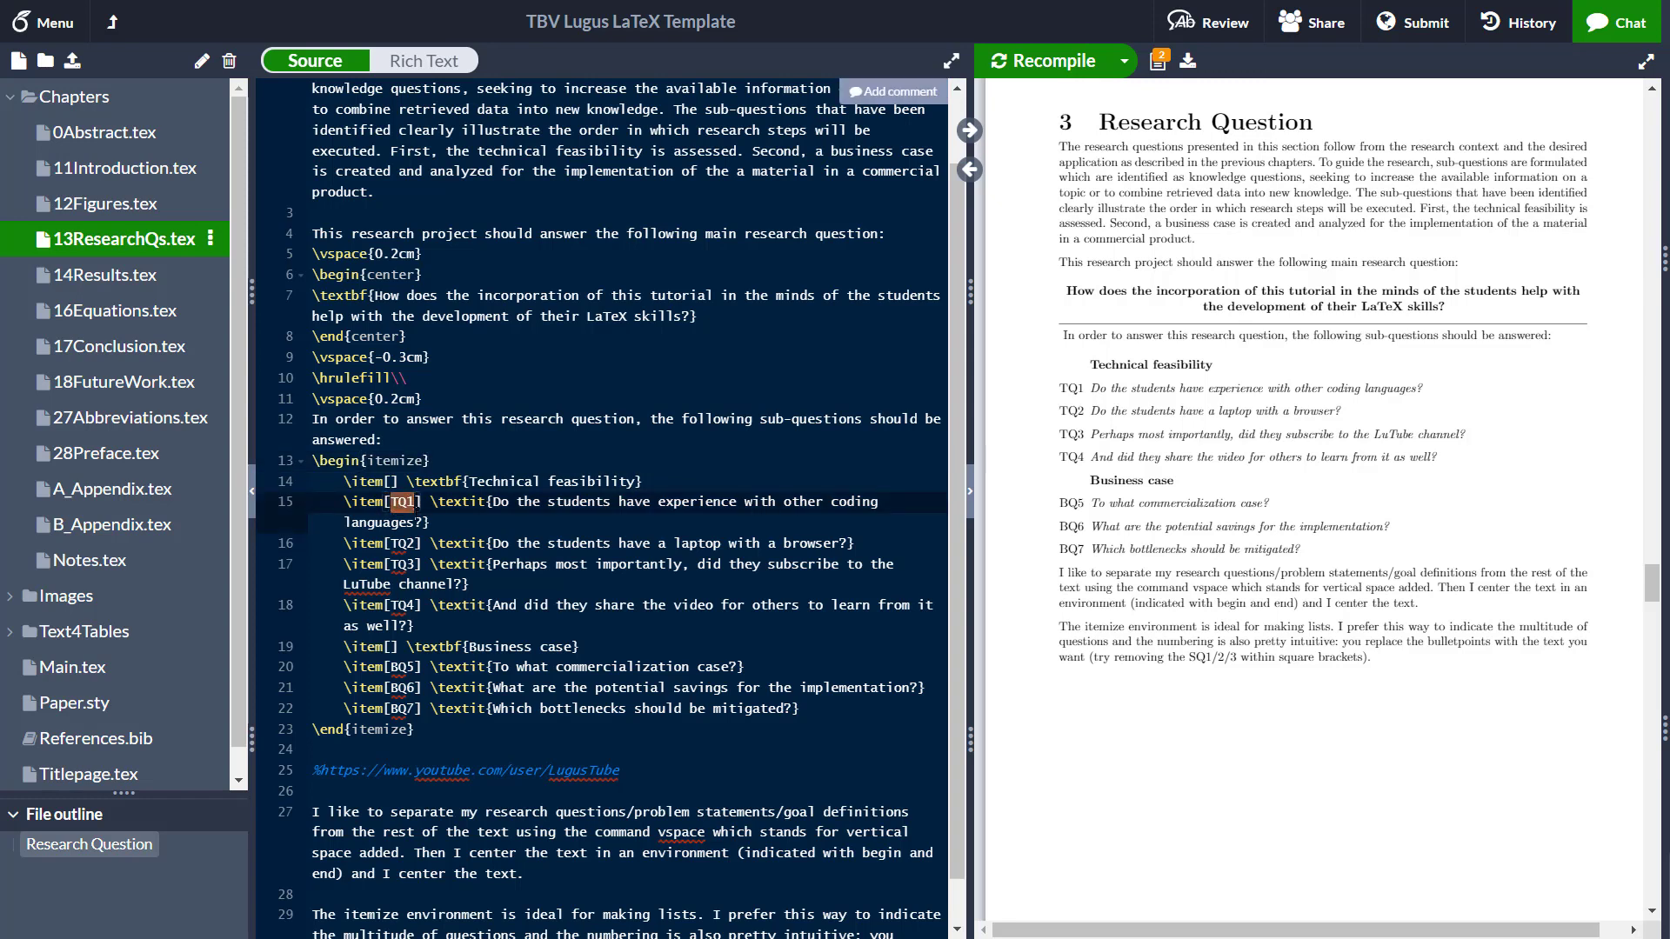
type("diamon")
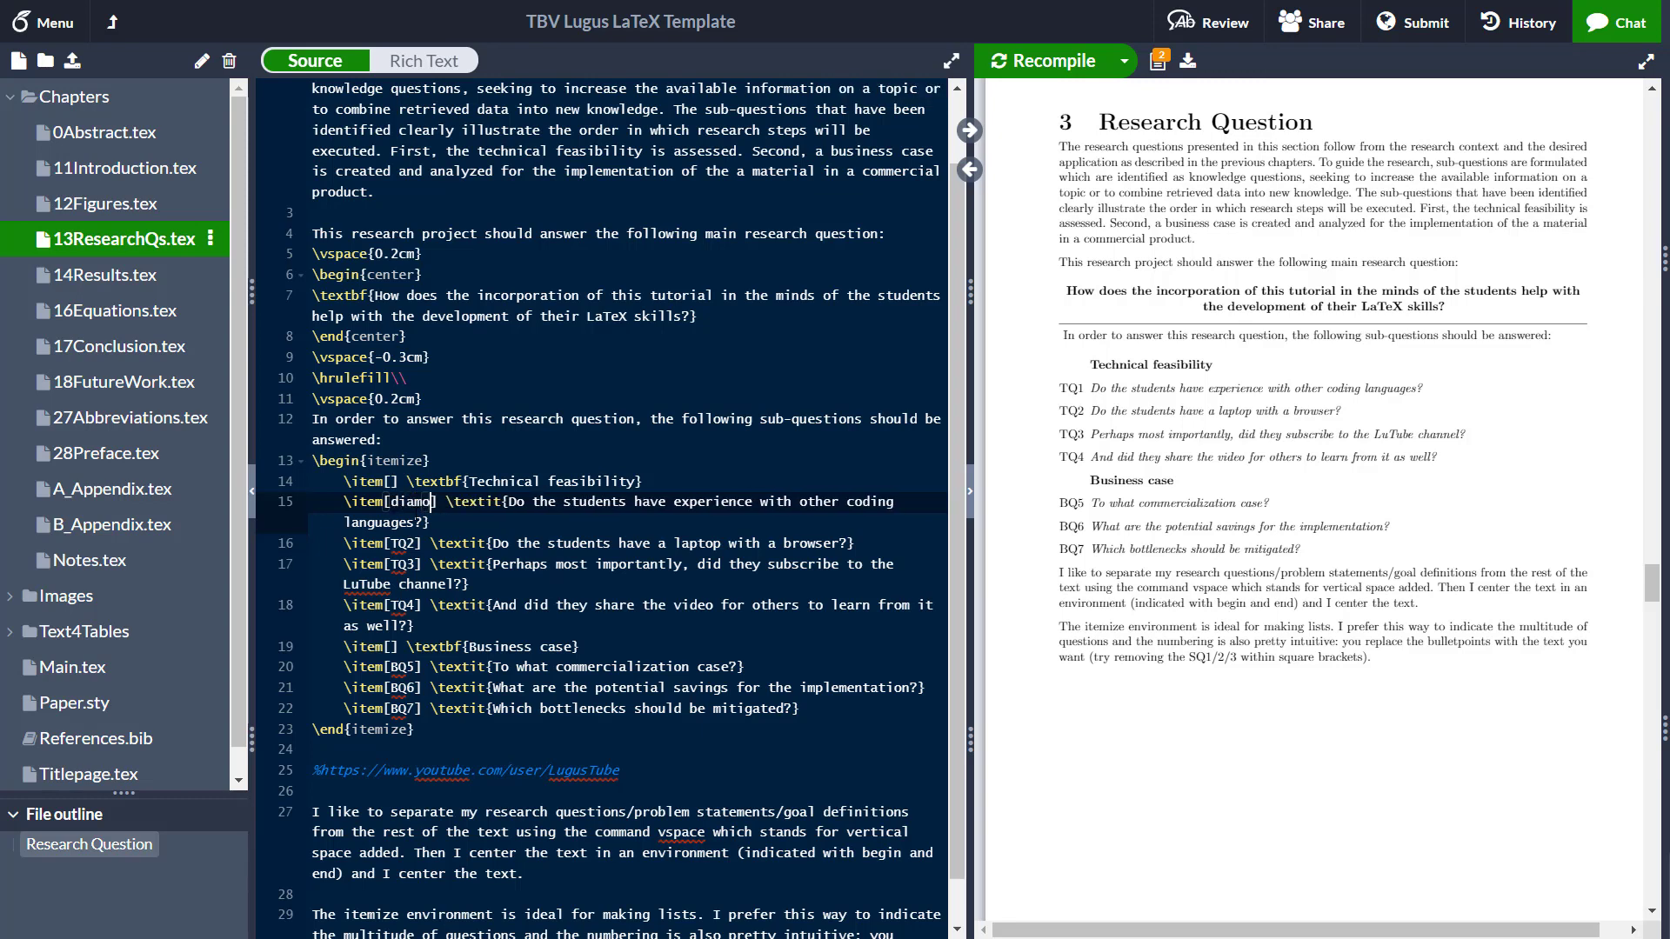
type("d")
key("ctrl+s")
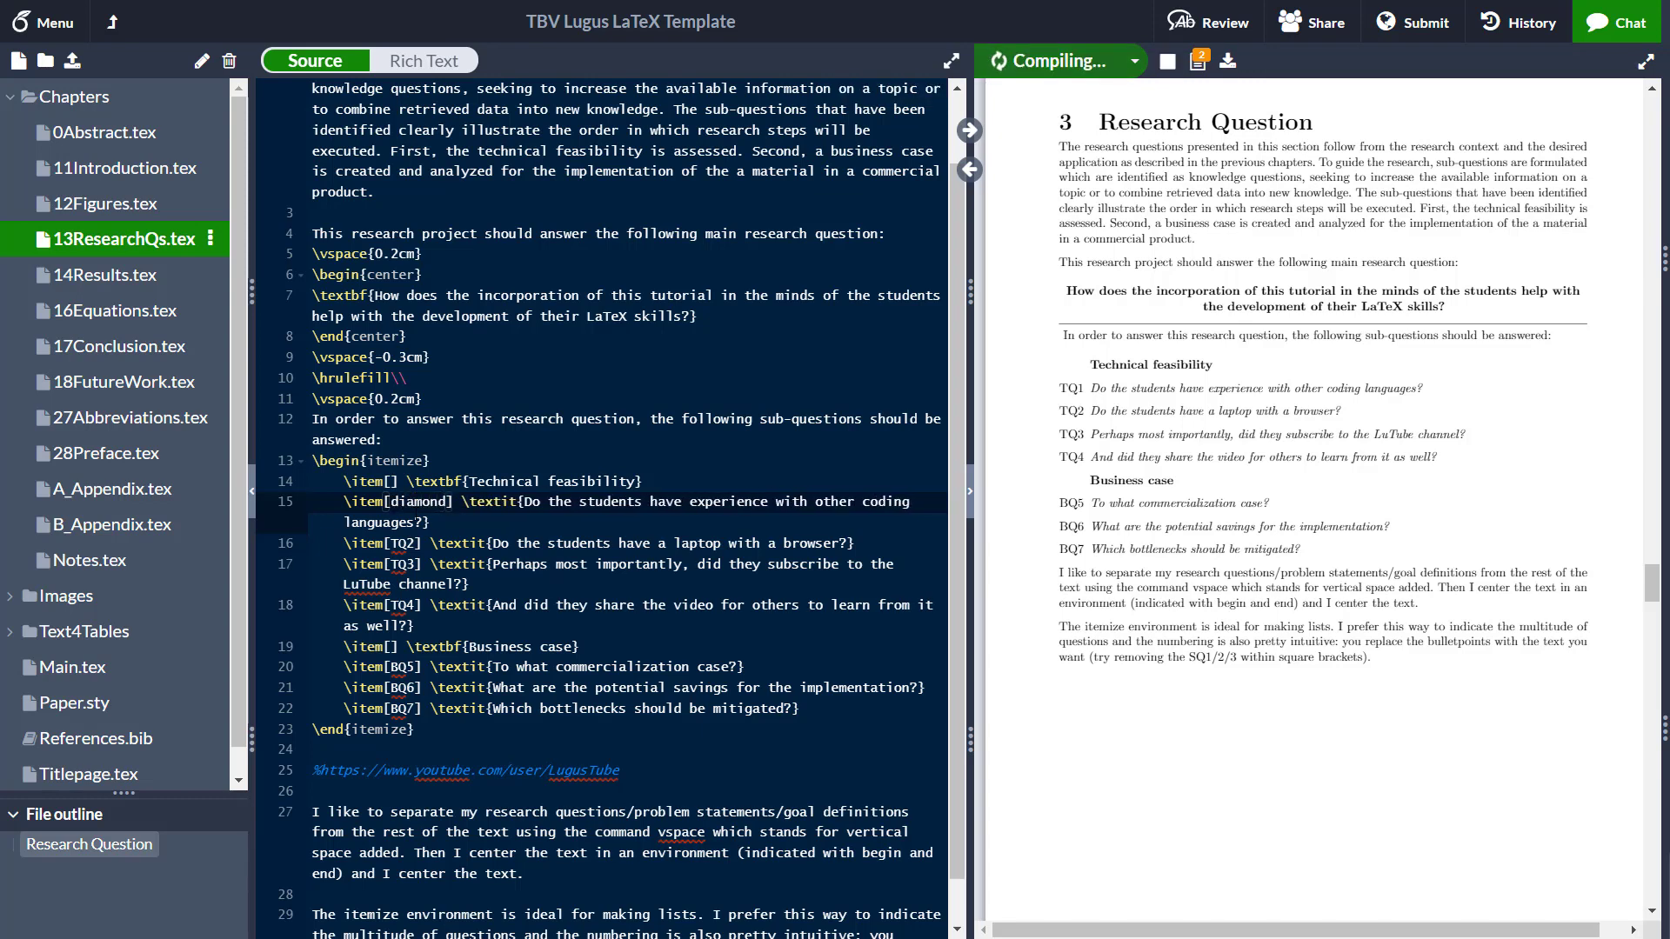
- Examine the $\diamond$ label of the first sub-question, including the dollar signs enclosing the symbol command
mouse_move(391, 503)
left_mouse_down()
mouse_move(471, 503)
mouse_move(399, 503)
left_mouse_up()
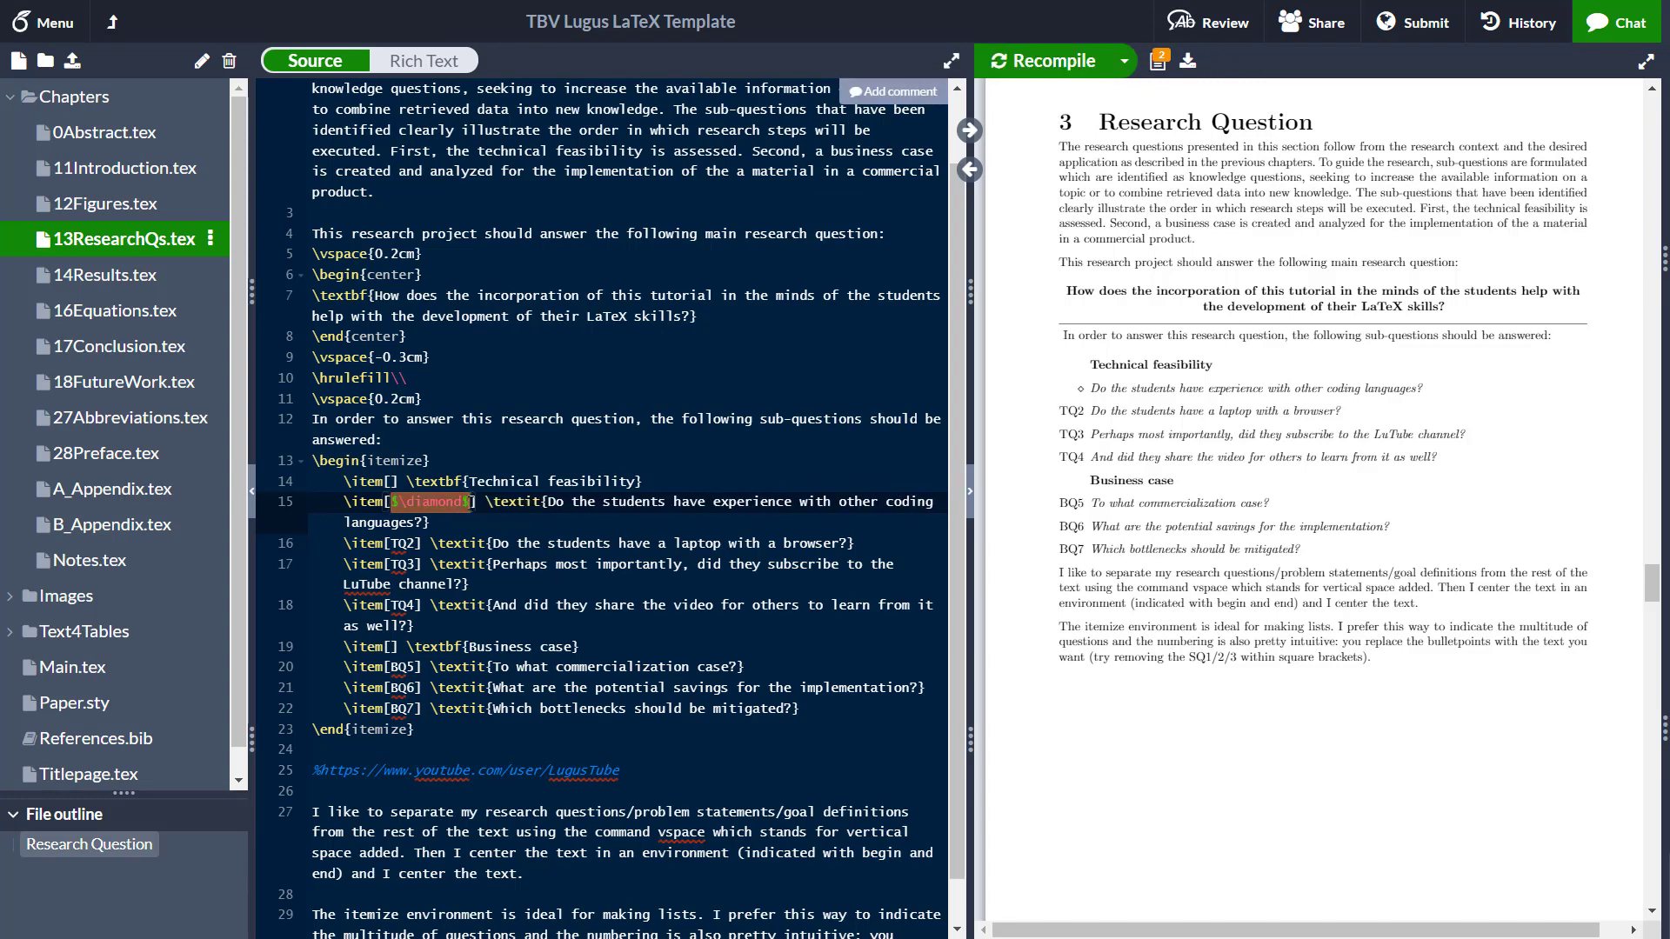
left_click(471, 503)
left_click(391, 502)
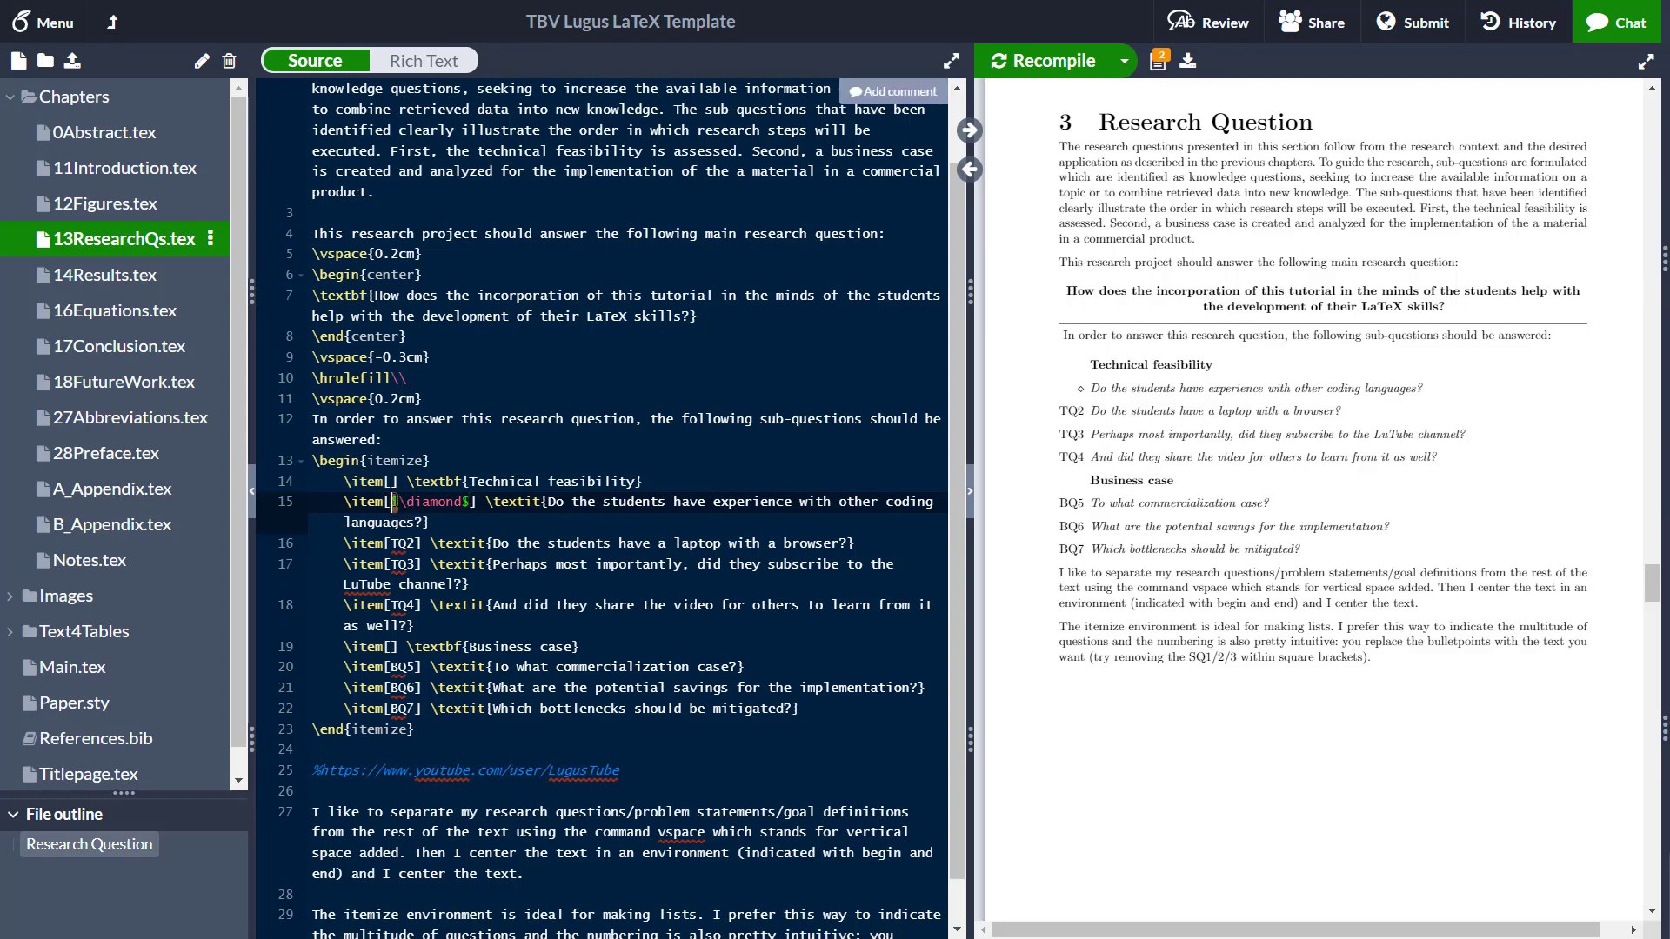
left_click(392, 503)
left_click(461, 503)
left_click(407, 503)
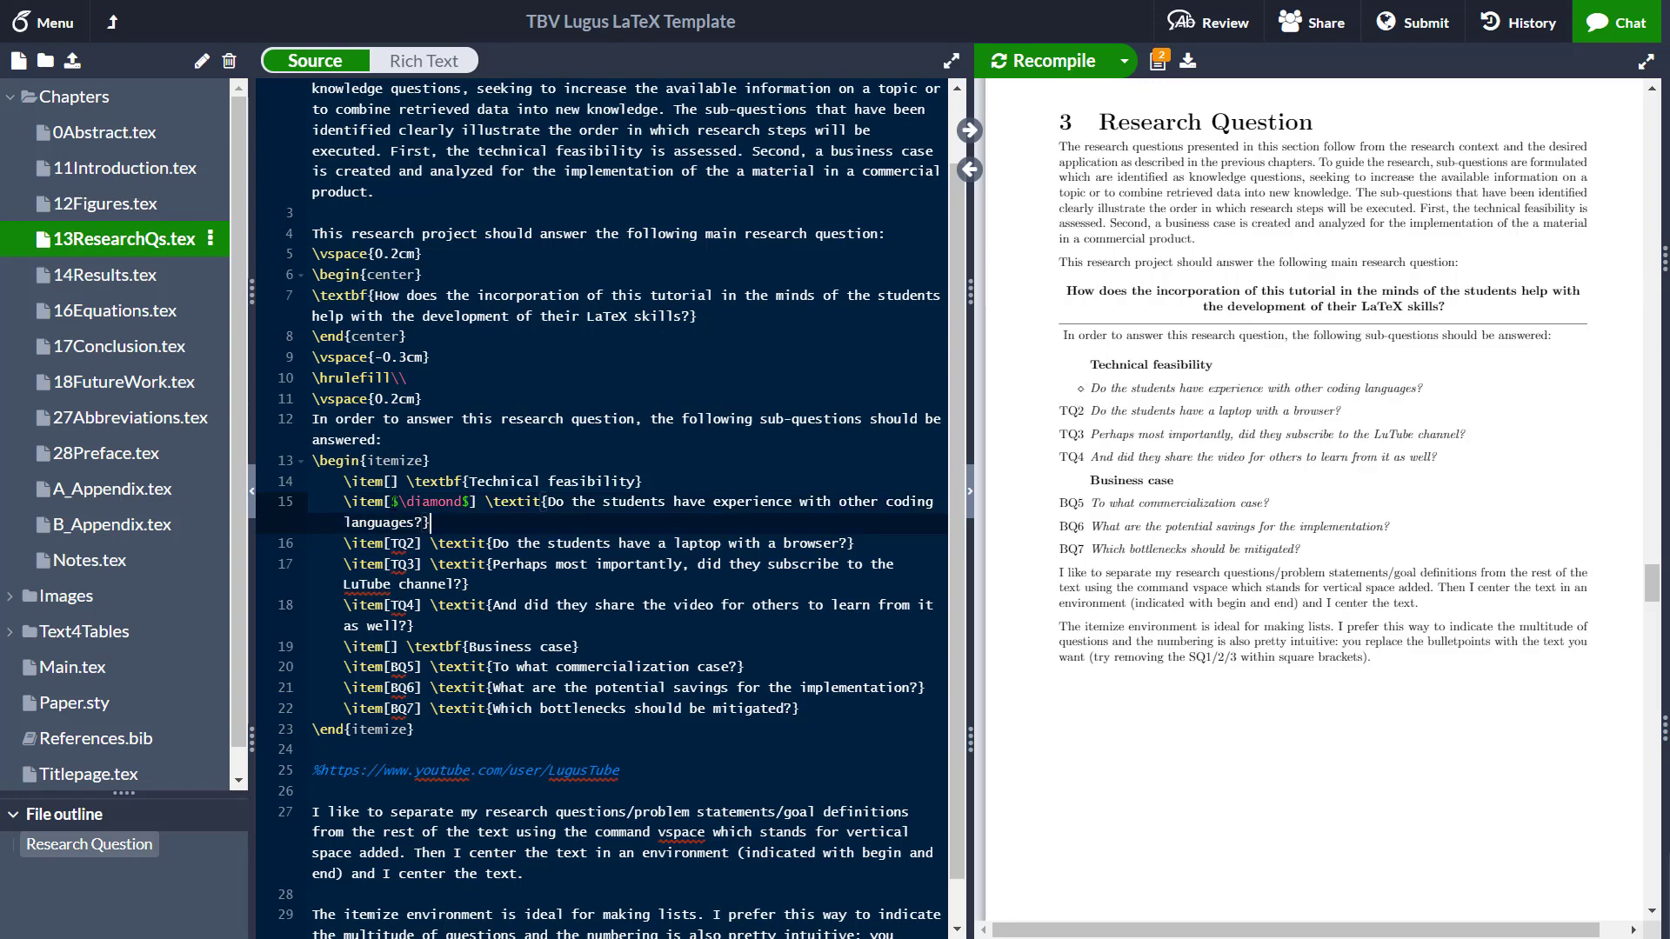
left_click_drag(390, 502, 470, 501)
left_click(471, 502)
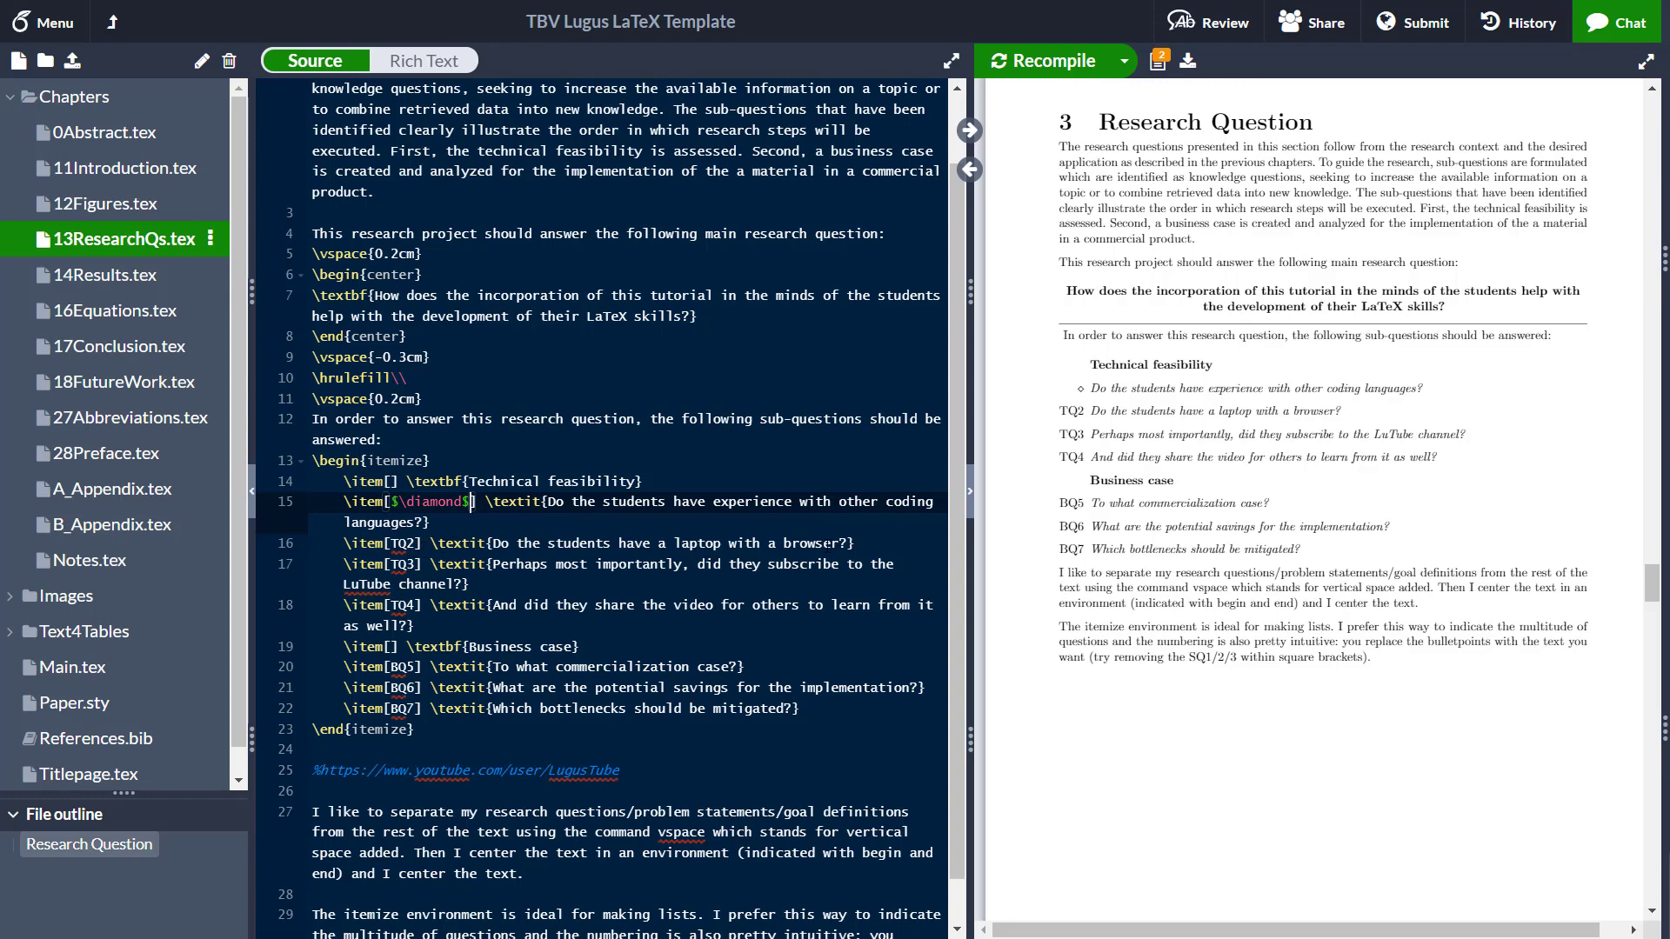
- Insert a nested itemize environment on a new line directly below the TQ2 item about the laptop with a browser
left_click(406, 544)
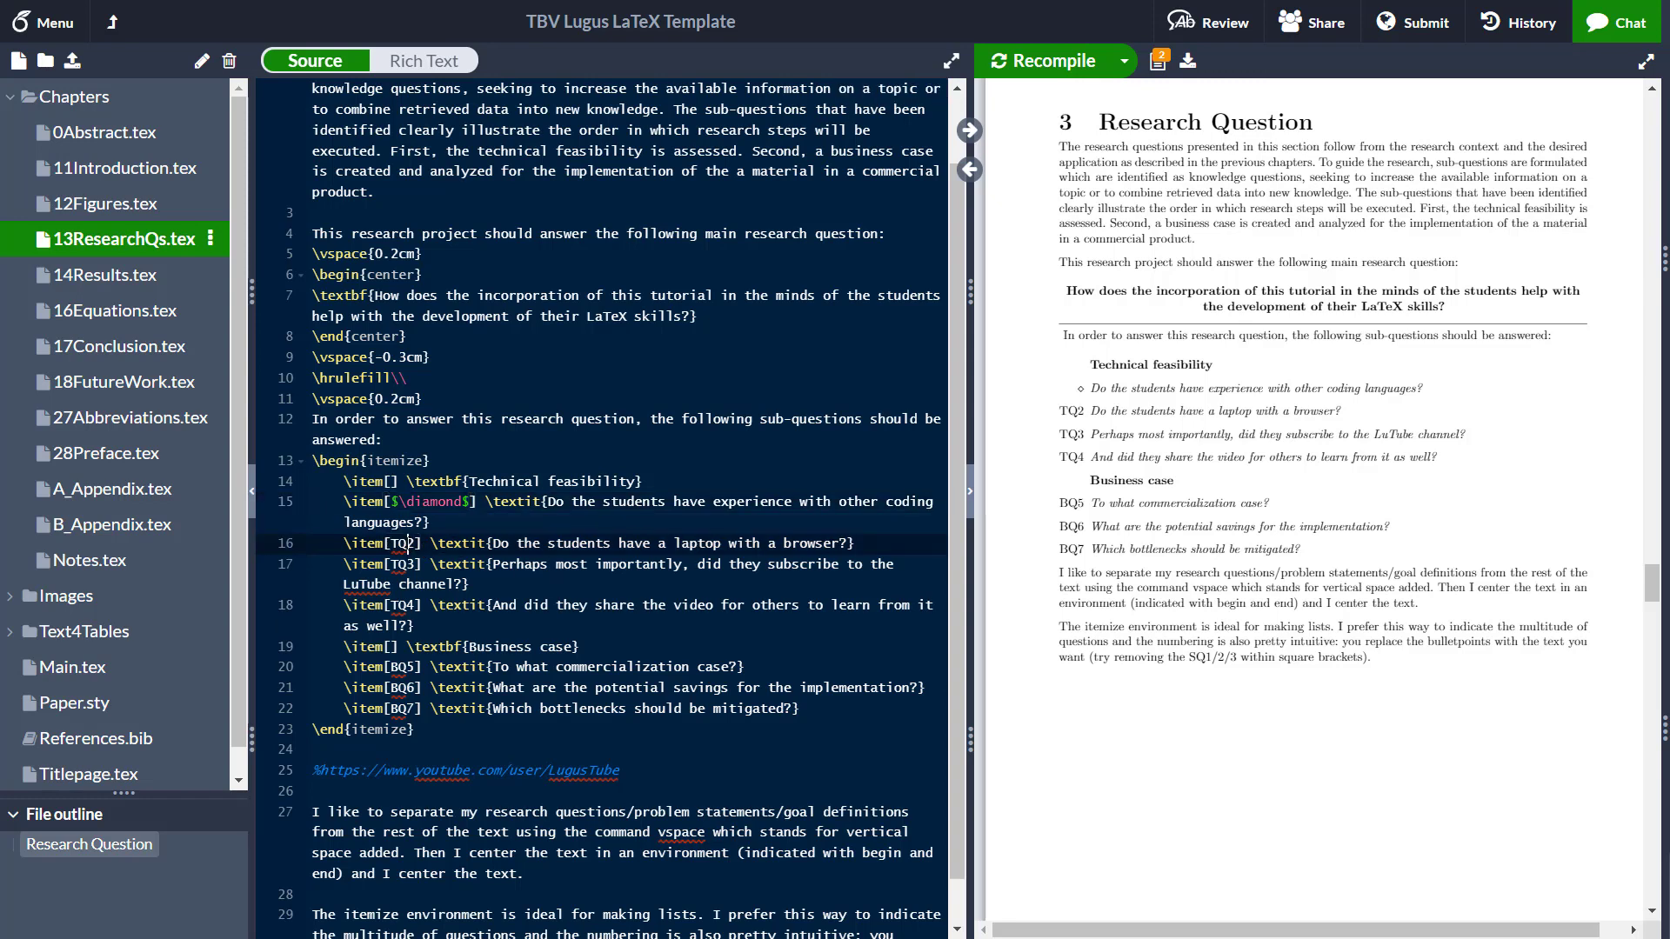
left_click(867, 545)
key("Return")
type("\\begin{item")
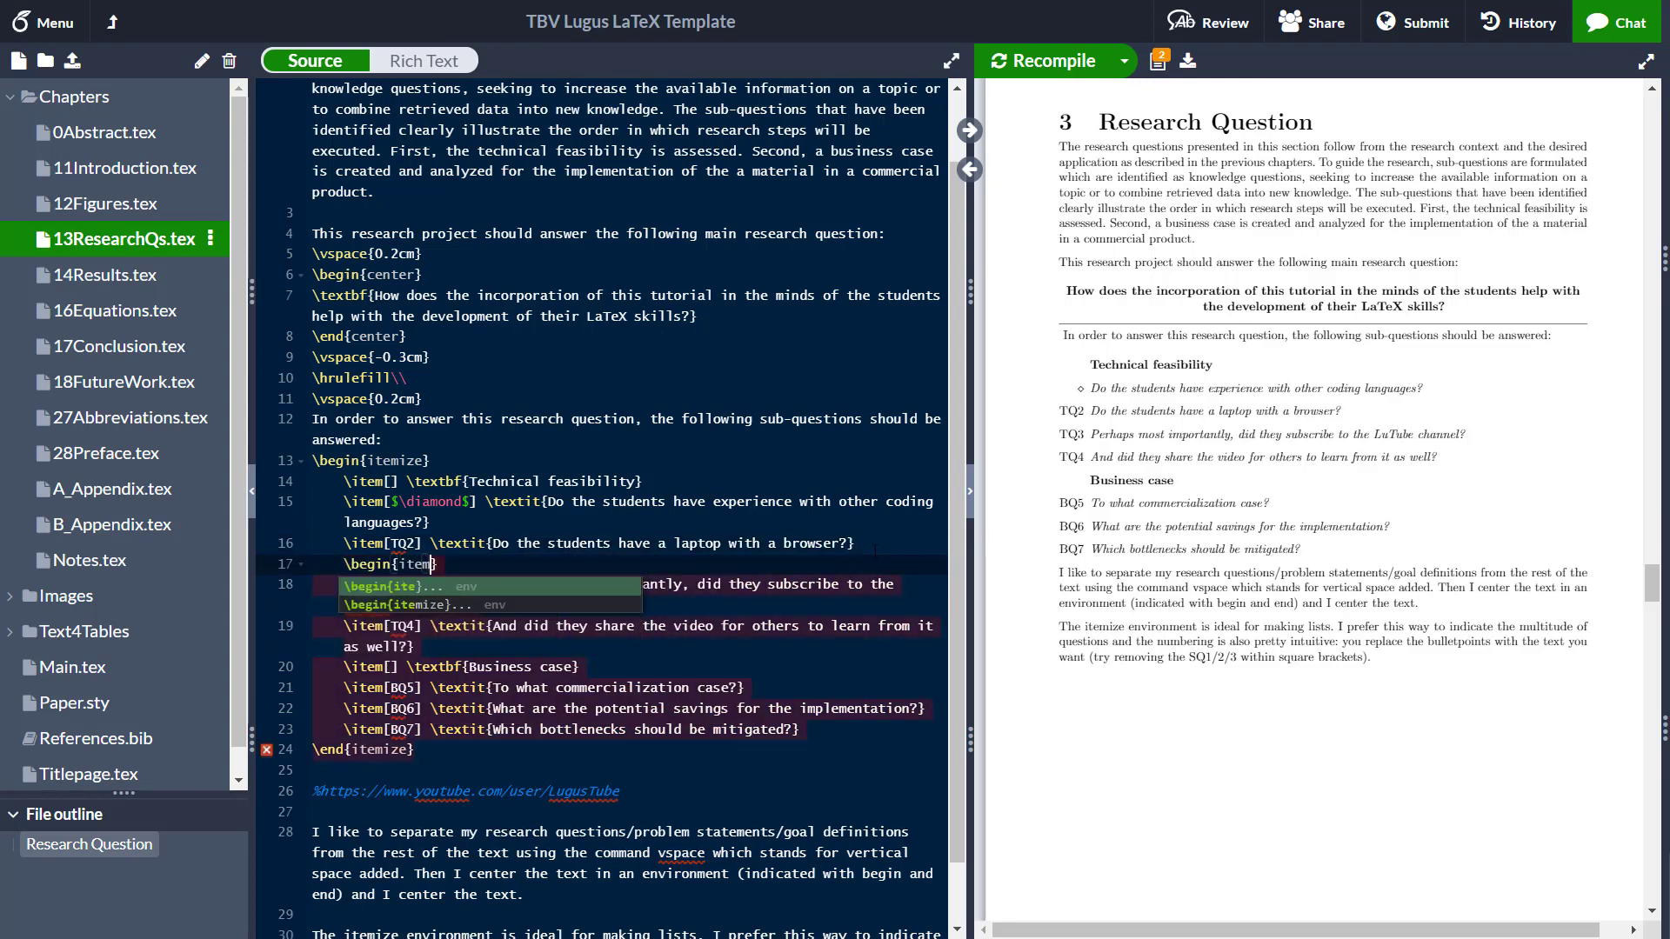
key("Down")
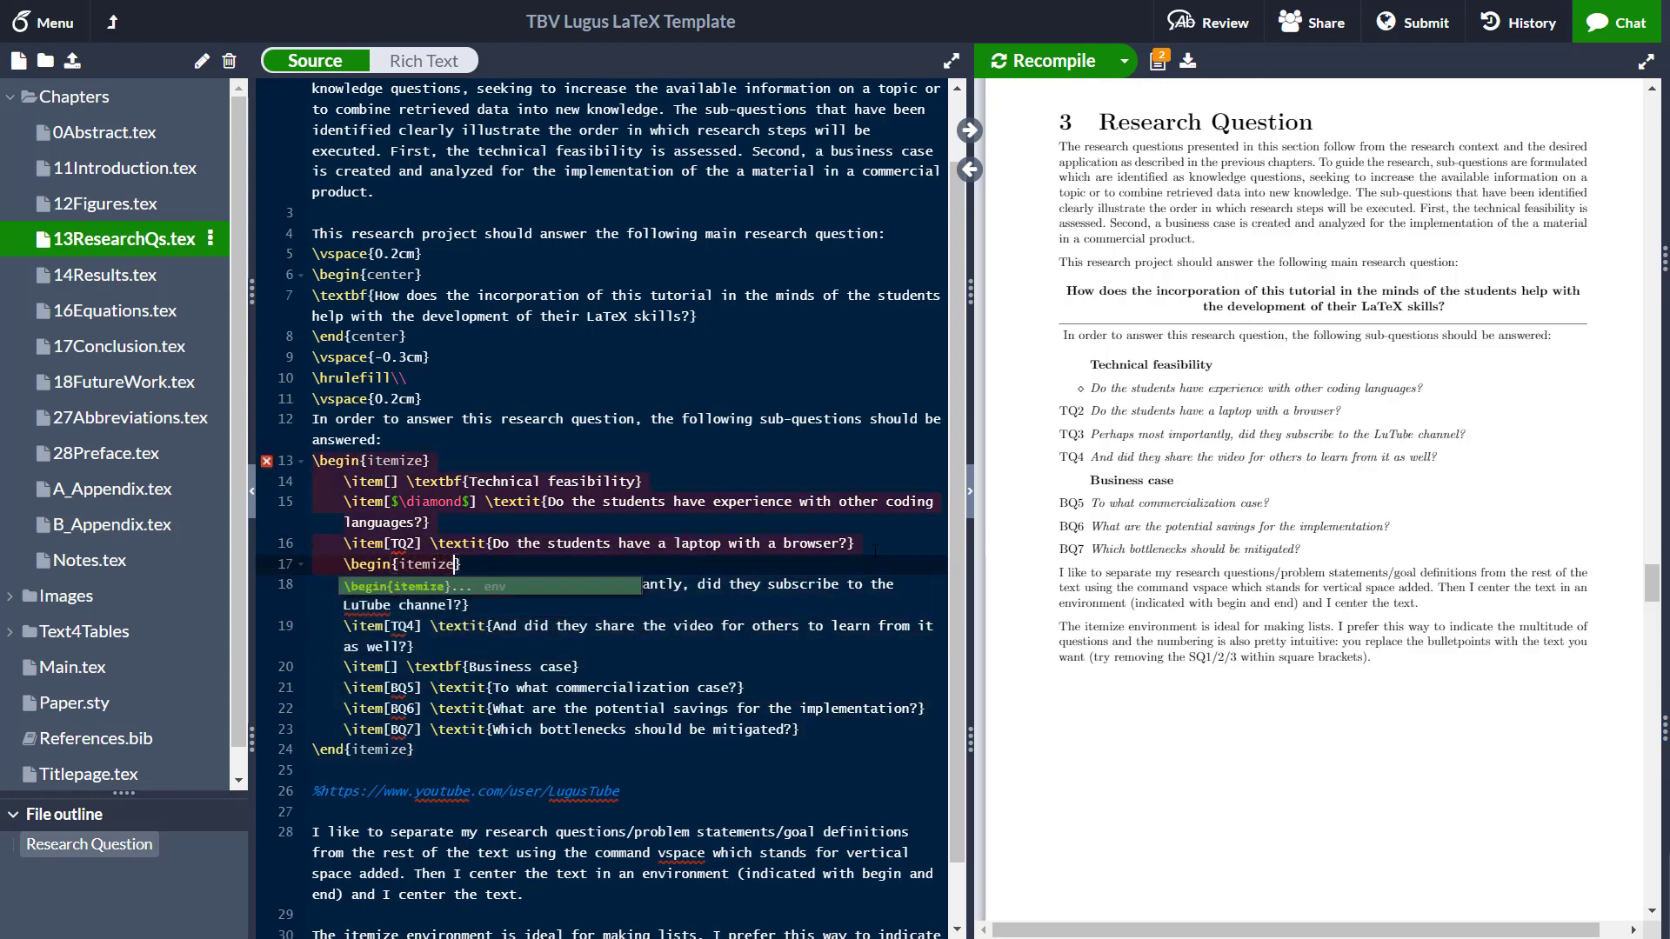
key("Return")
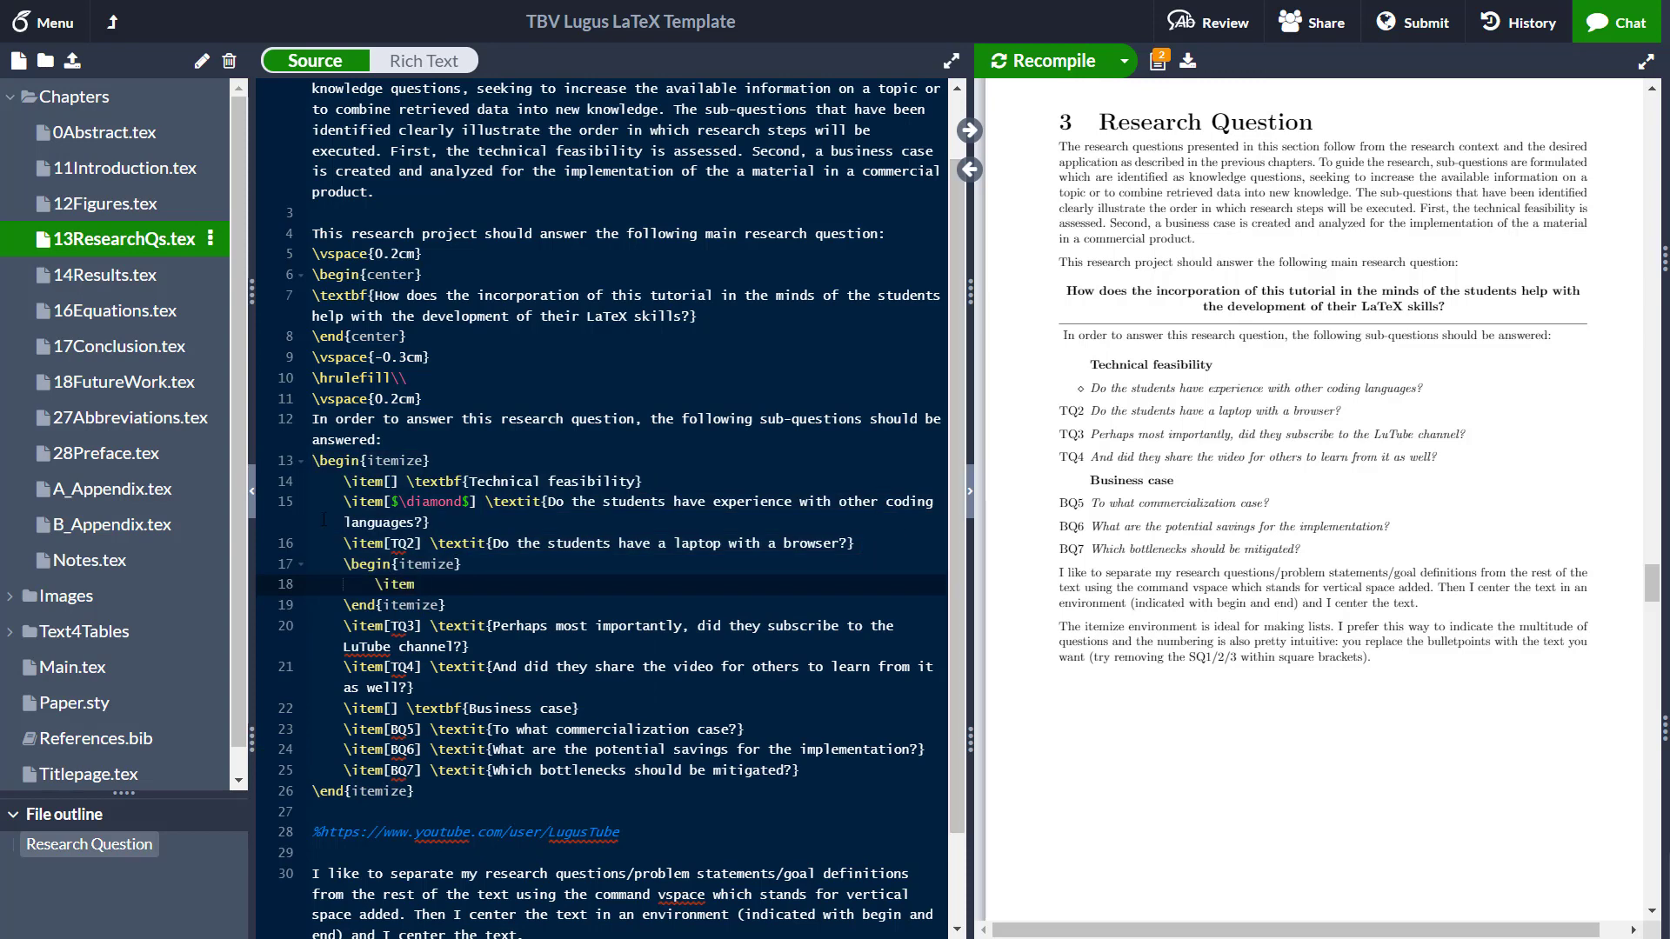
- Label the nested item TQ2.1, give it the text "Is the browser Safari or Chrome?" and recompile the document
key("BackSpace")
type("[TQ2.1] Is the browser Safari or Chrome?")
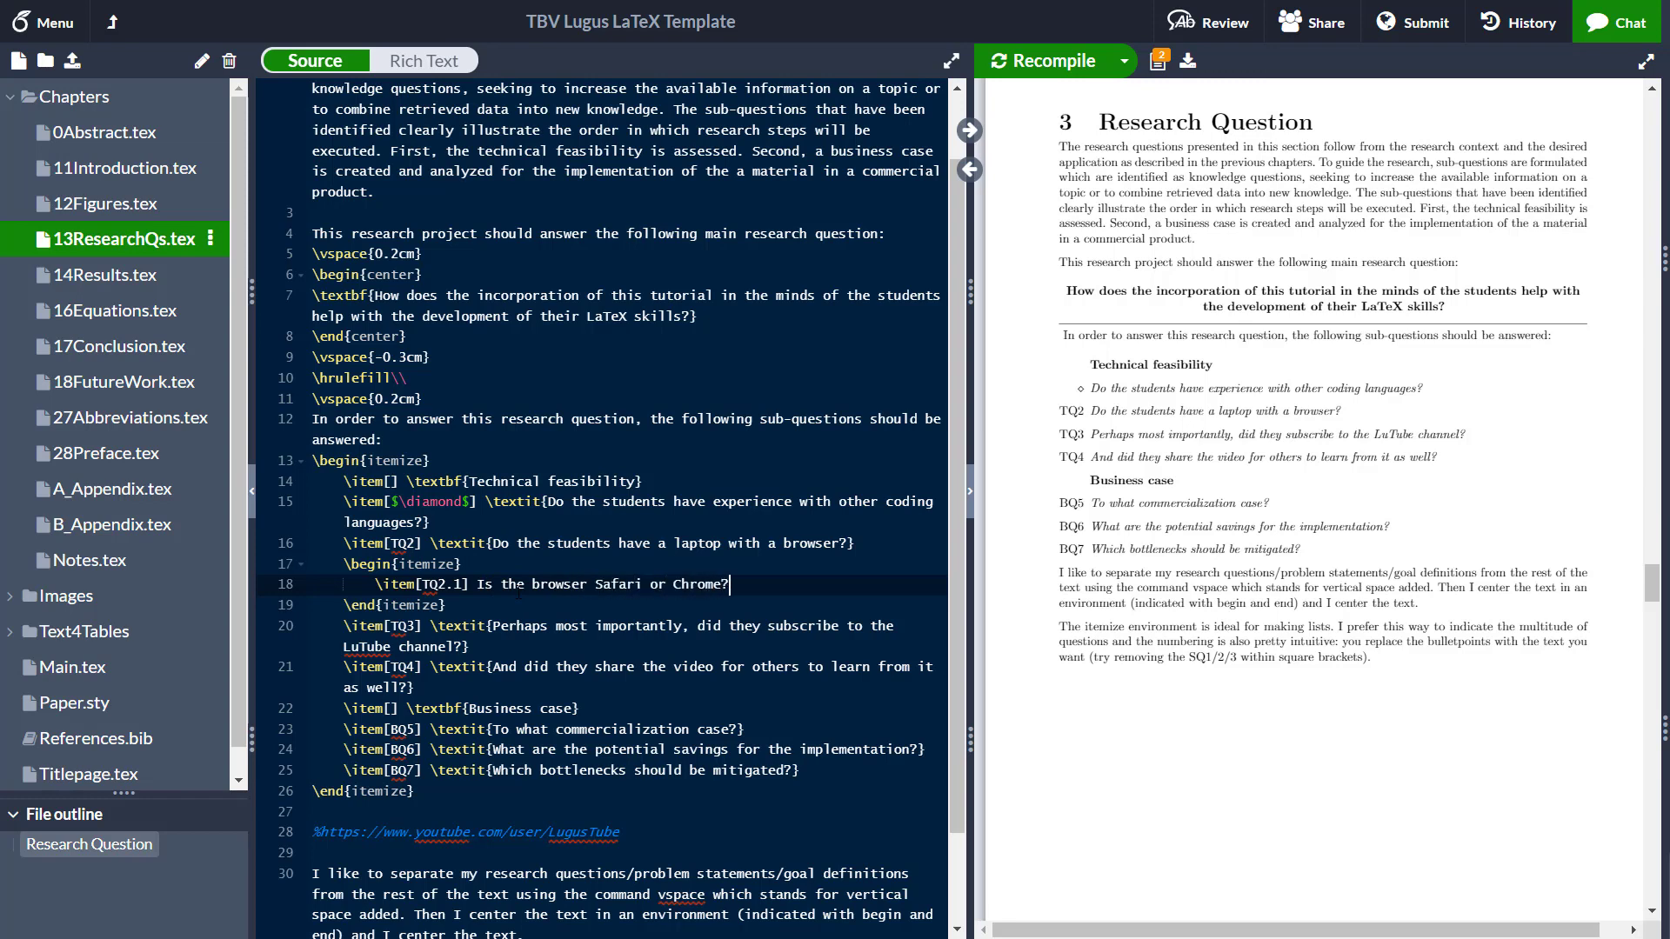
key("ctrl+s")
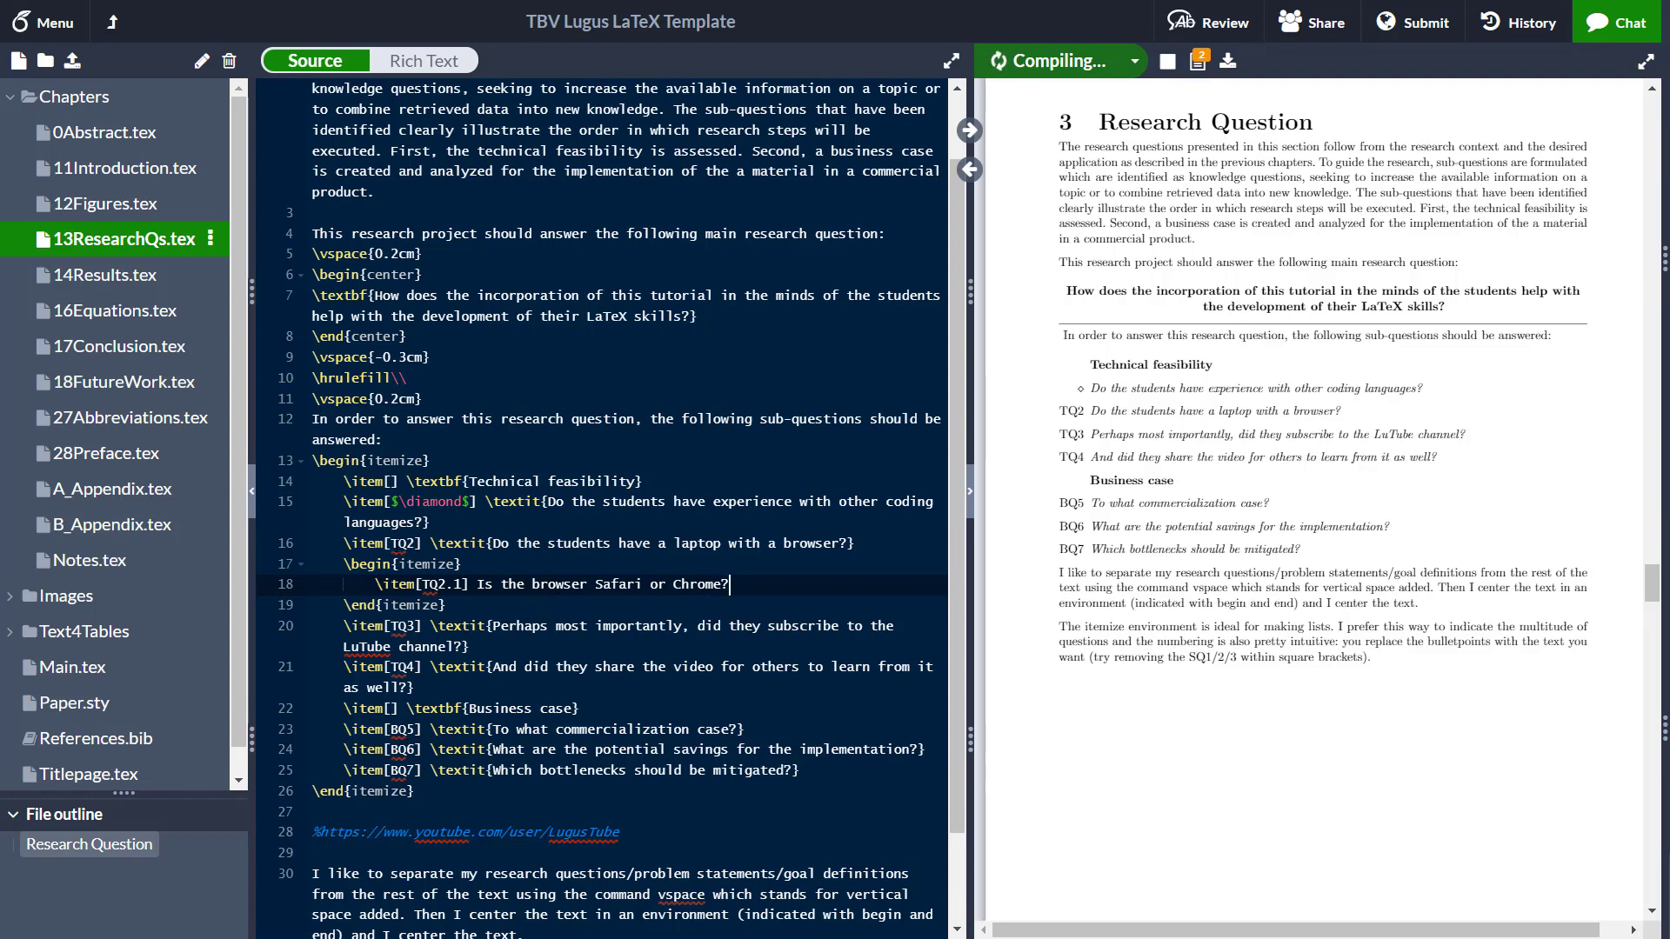
- Compare the TQ2 item in the source with the nested TQ2.1 line in the compiled preview
left_click(408, 545)
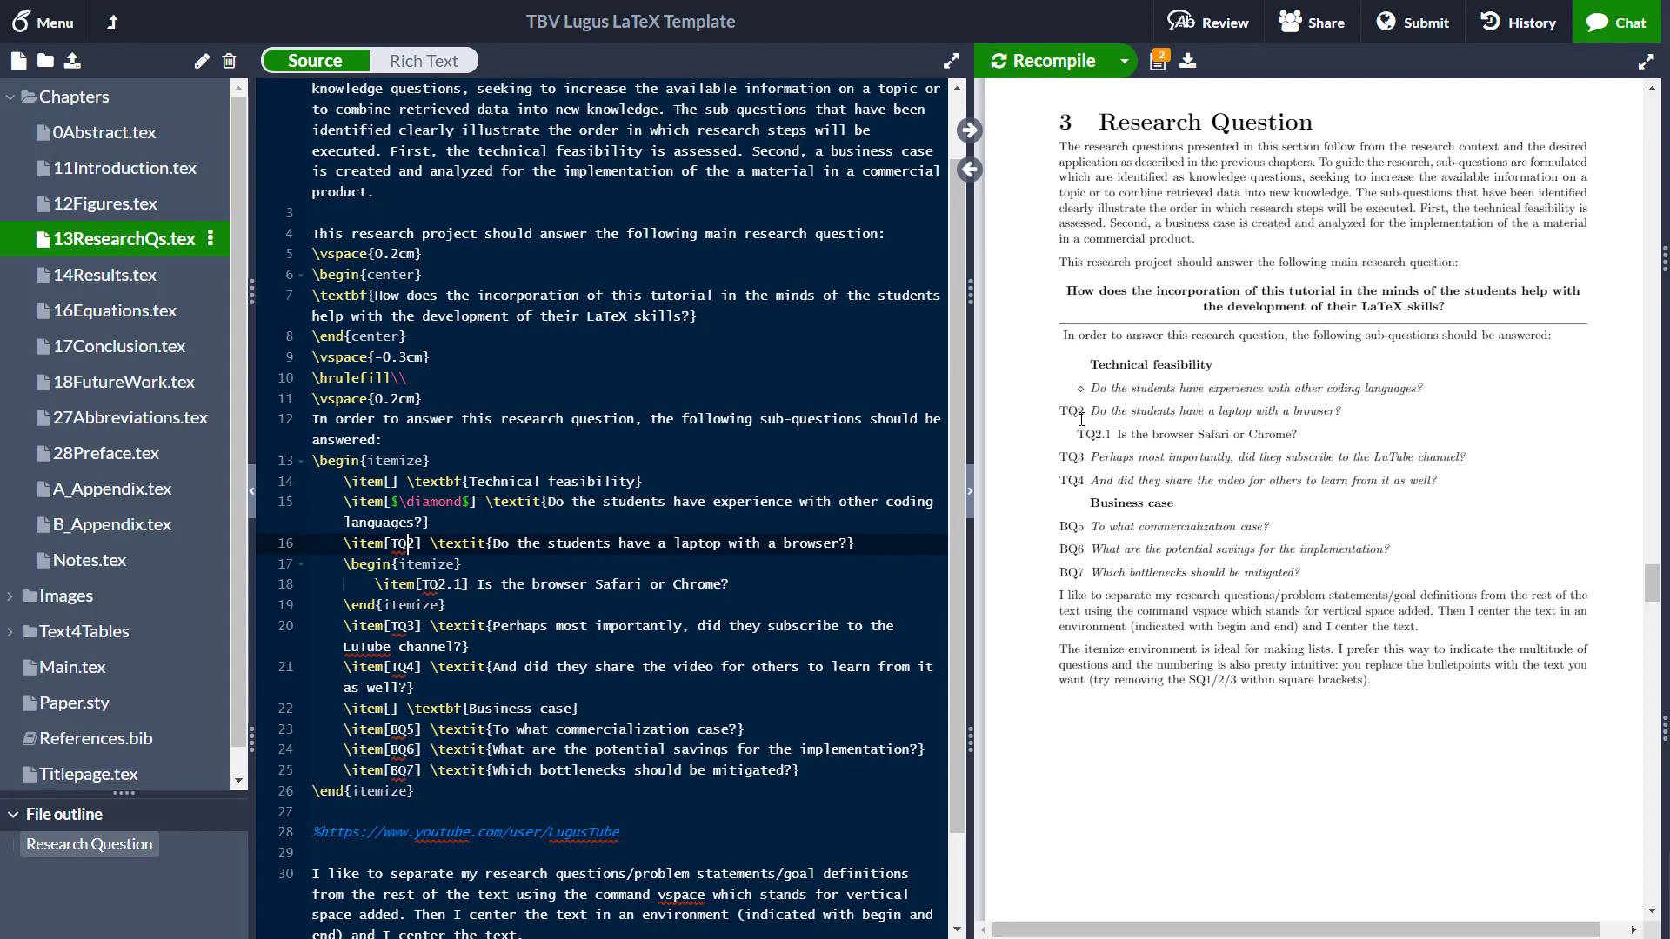
left_click_drag(1081, 433, 1262, 431)
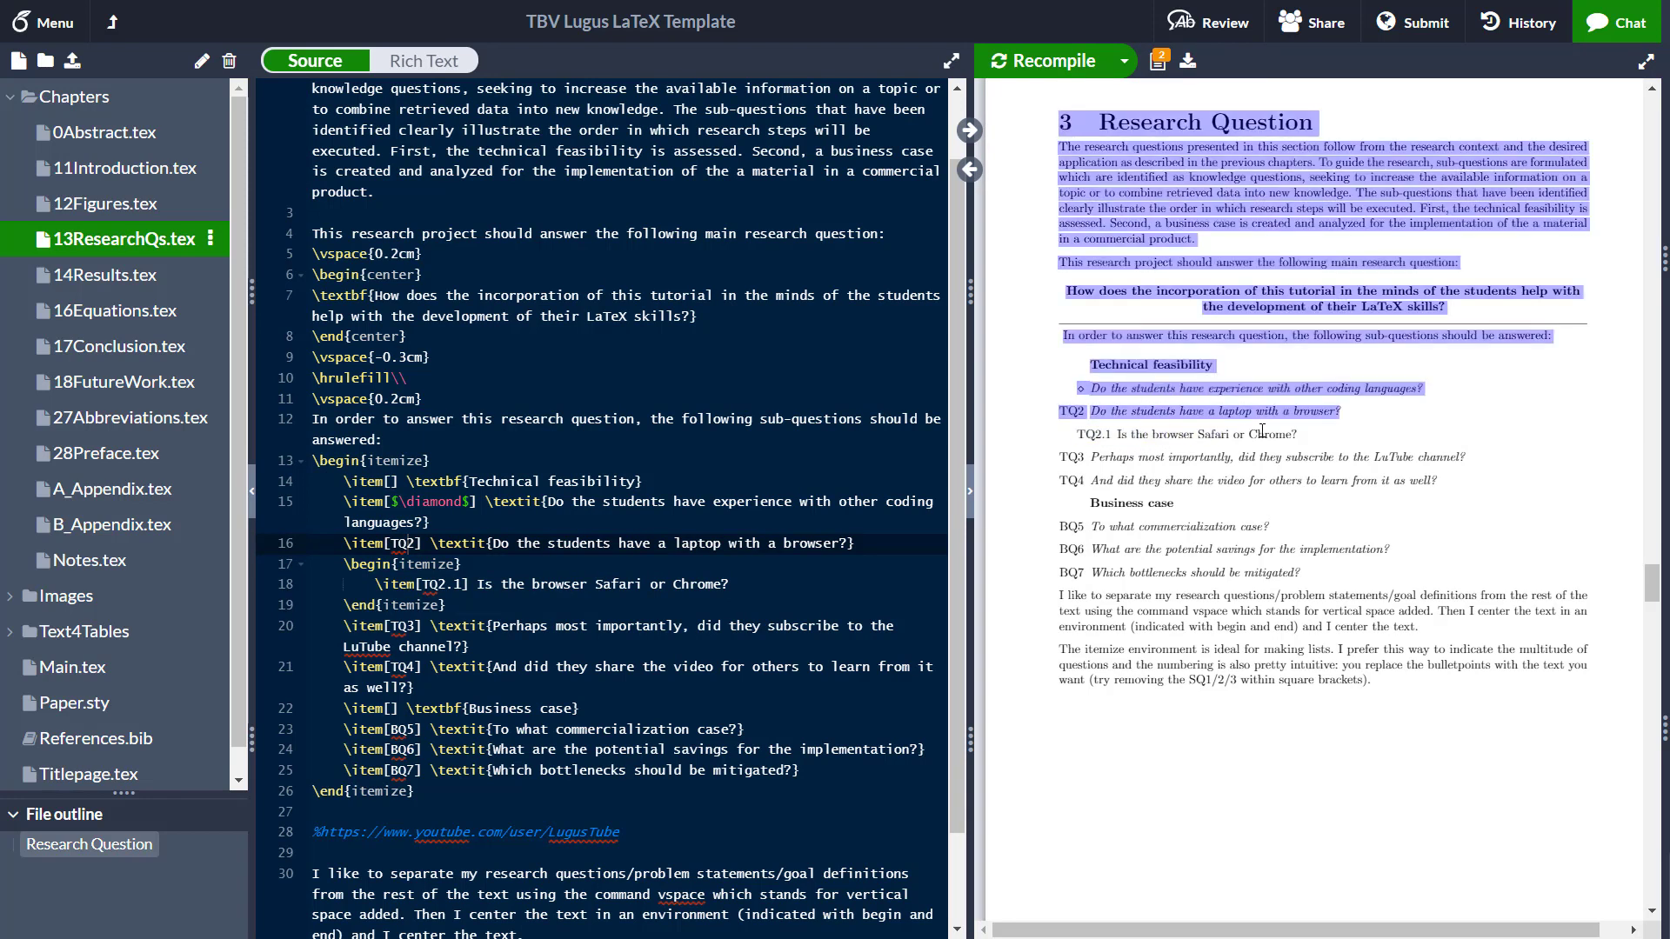
left_click(1295, 435)
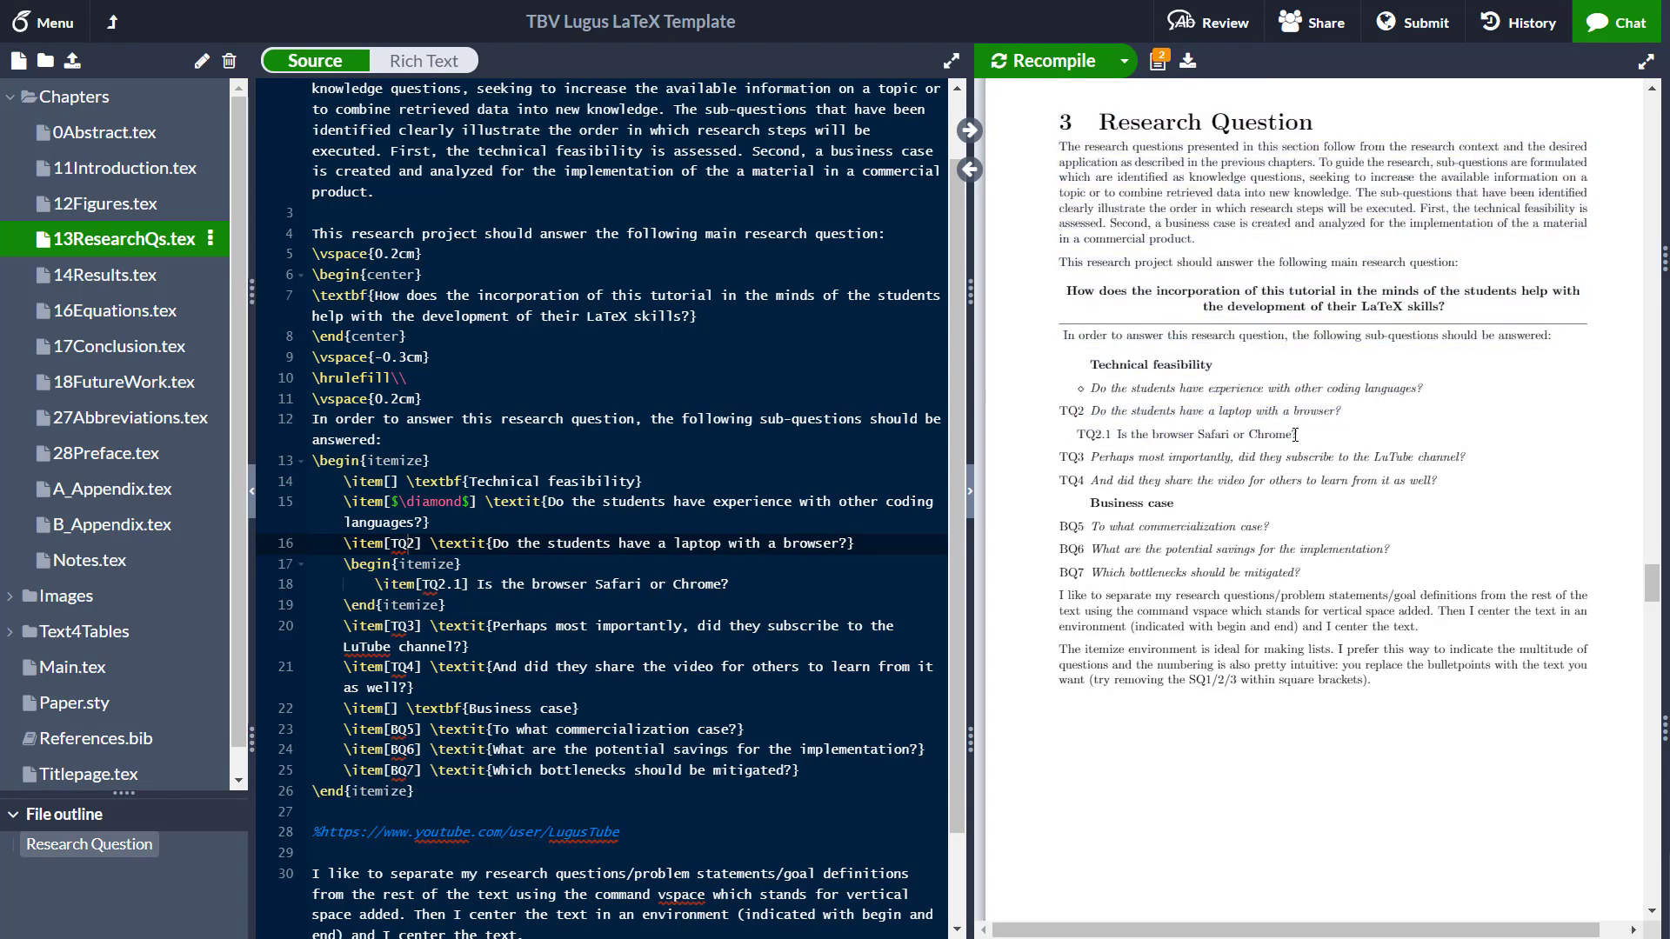